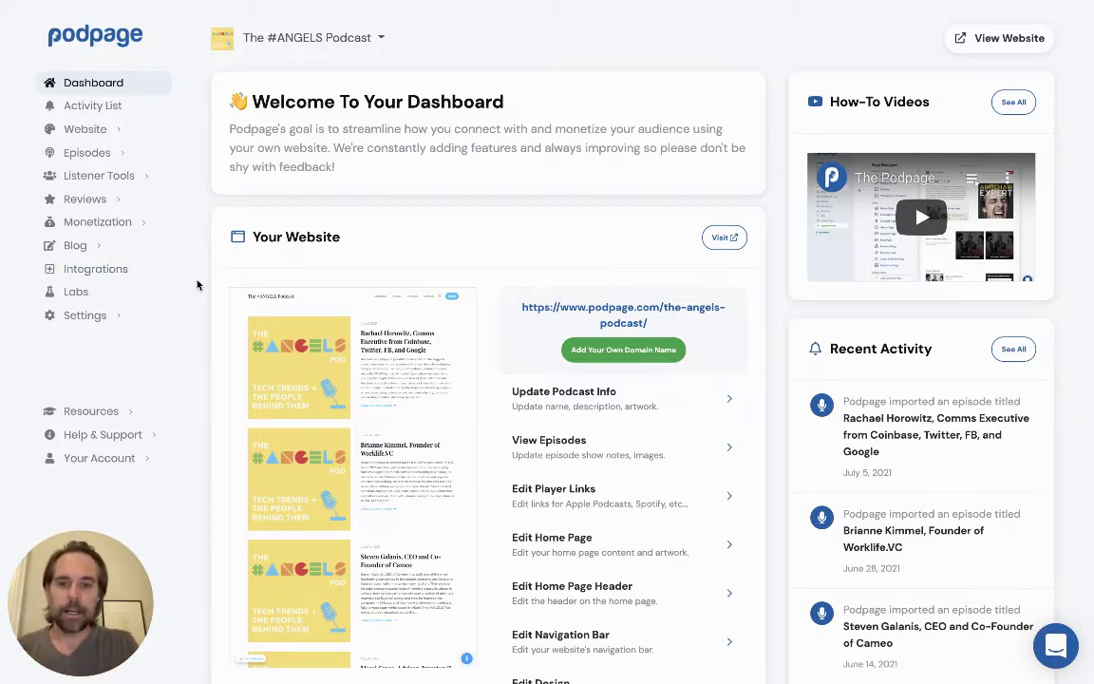
Open the full-named guest's profile from Episodes > Guest Profiles
{"action": "left_click", "coordinate": [112, 157]}
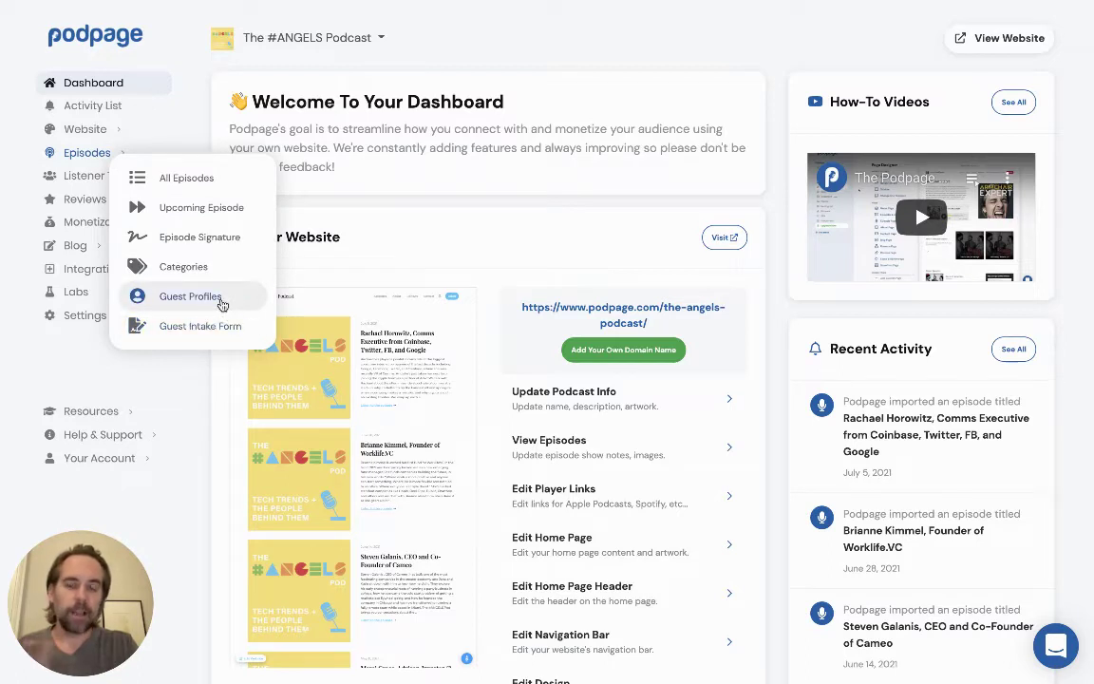
{"action": "left_click", "coordinate": [222, 301]}
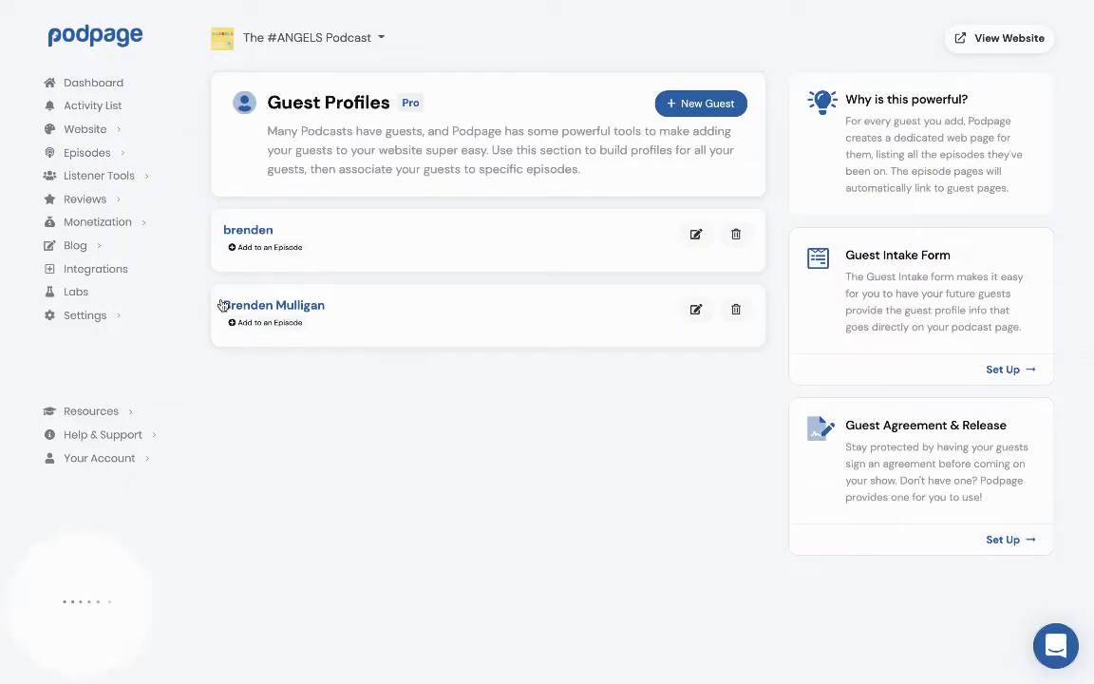
{"action": "left_click", "coordinate": [296, 306]}
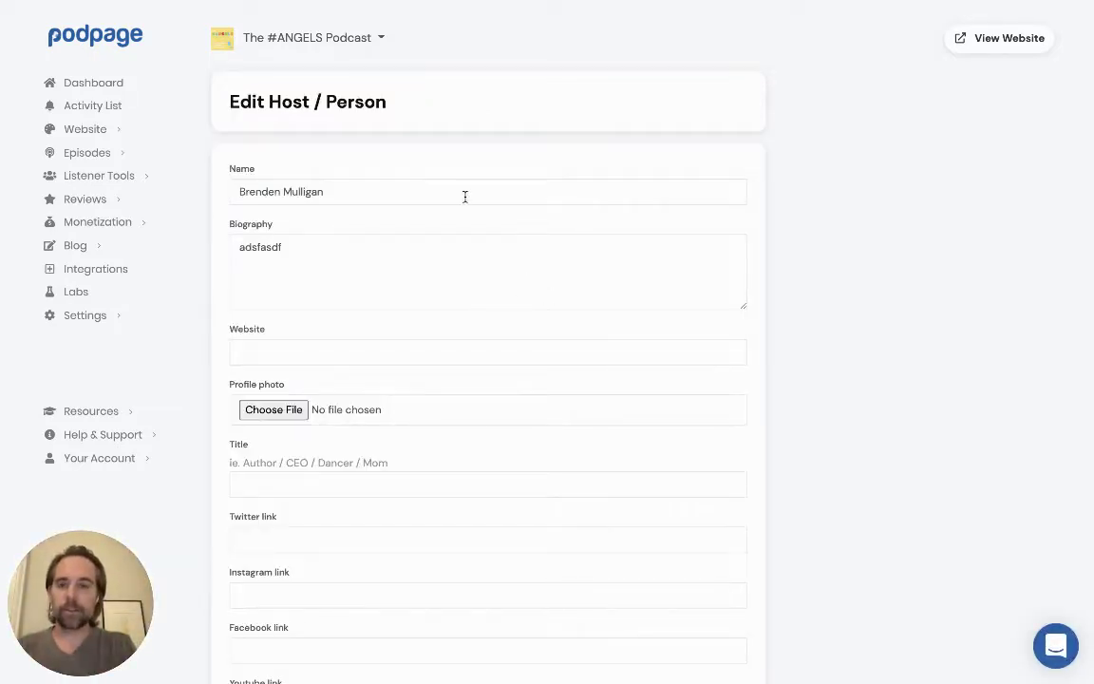
Check the guest's Biography and Website fields, then save the profile
{"action": "double_click", "coordinate": [273, 246]}
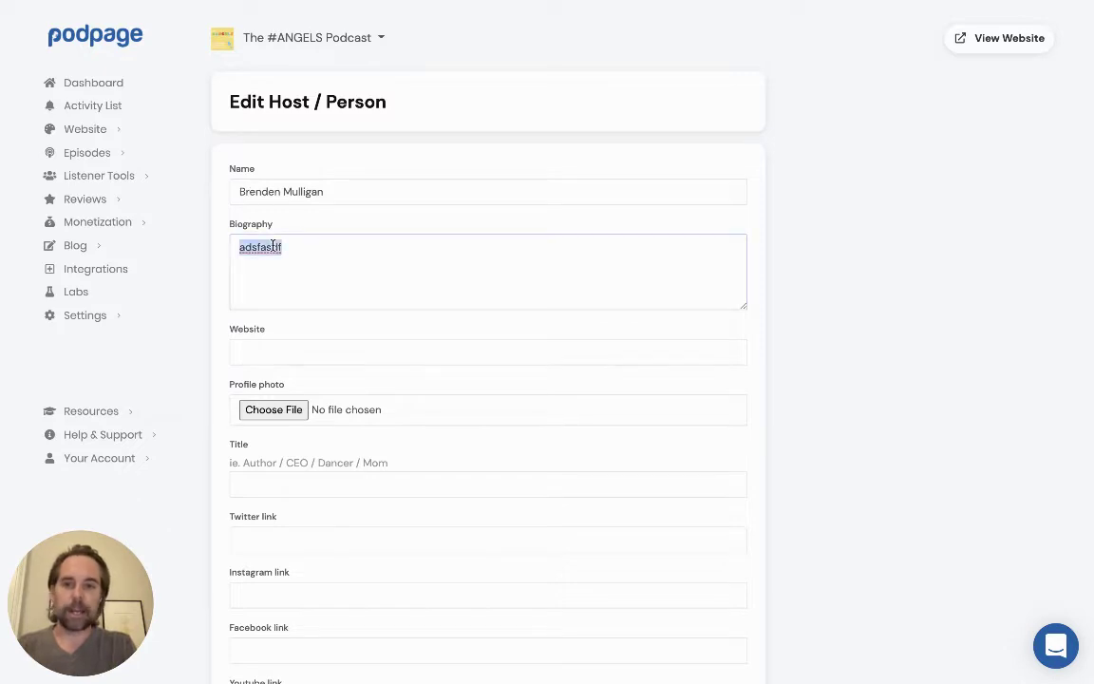
{"action": "scroll", "coordinate": [273, 244], "scroll_direction": "down", "scroll_amount": 2}
{"action": "left_click", "coordinate": [288, 215]}
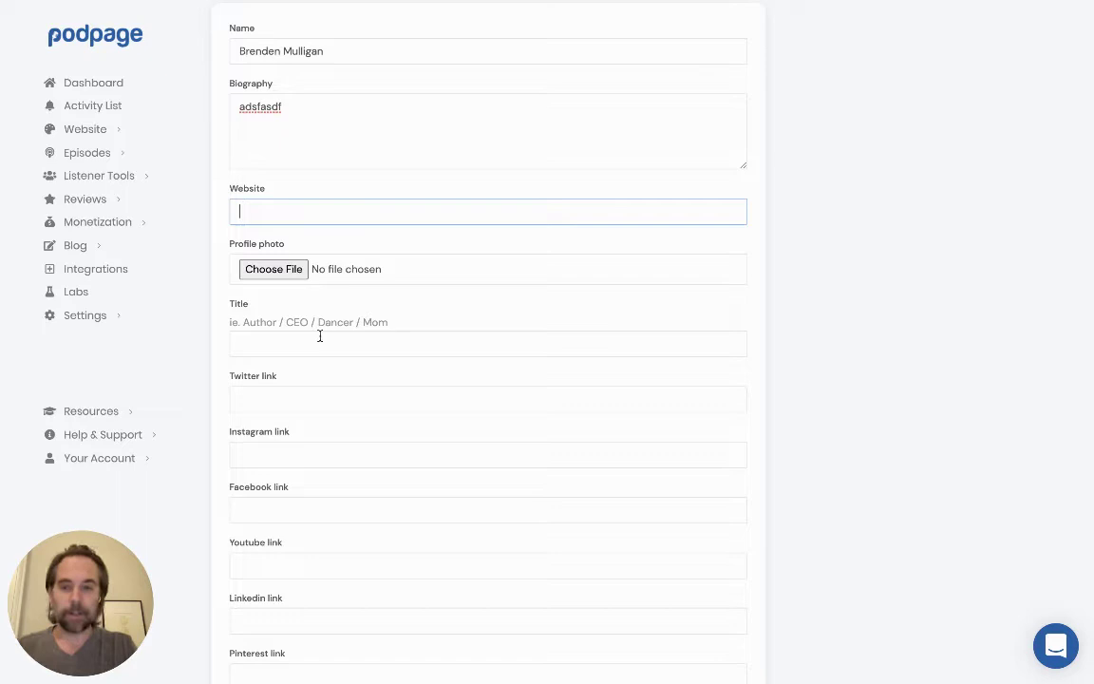
{"action": "scroll", "coordinate": [320, 337], "scroll_direction": "down", "scroll_amount": 5}
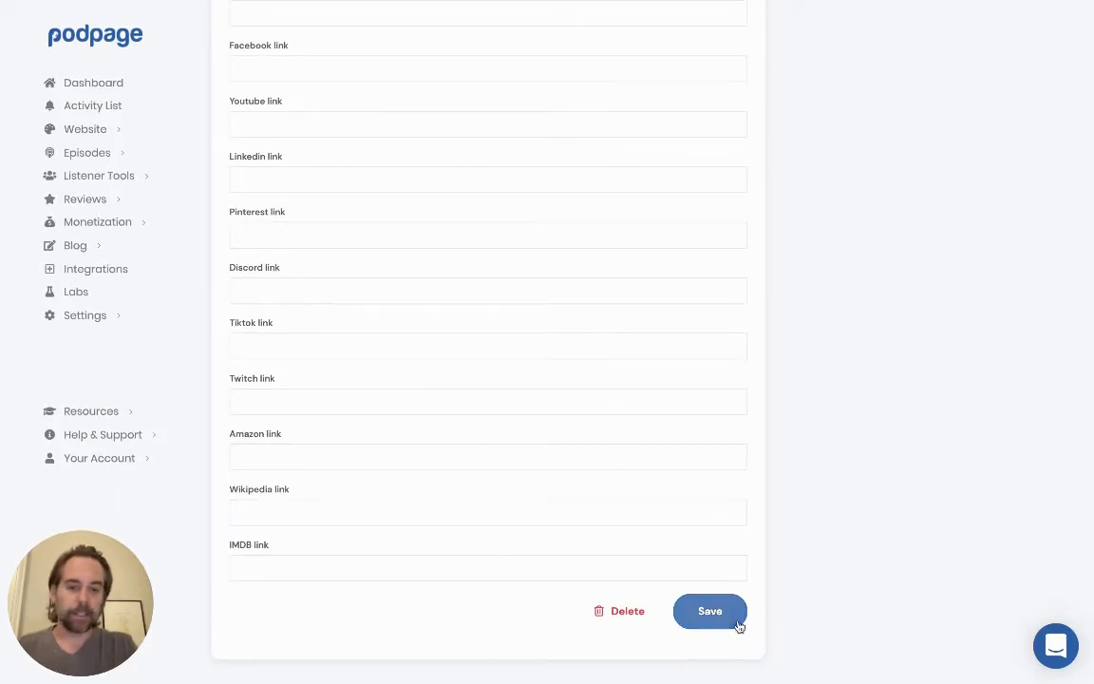
{"action": "left_click", "coordinate": [736, 612]}
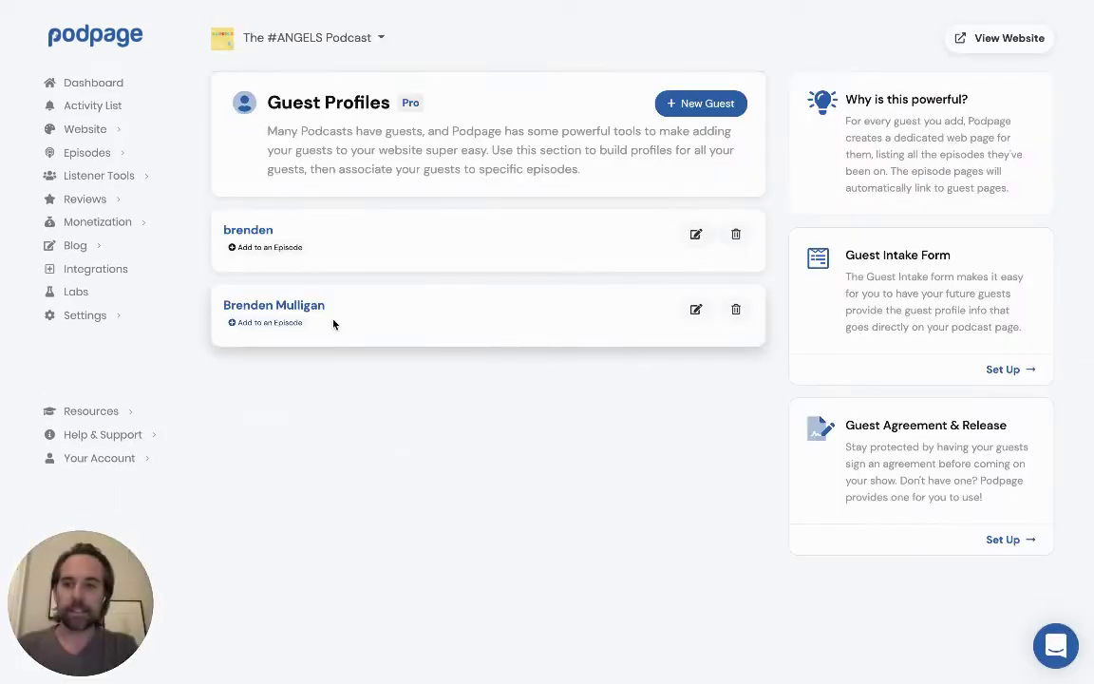
Open the latest episode, add the full-named guest in its Guests field, and save the episode
{"action": "mouse_move", "coordinate": [108, 152]}
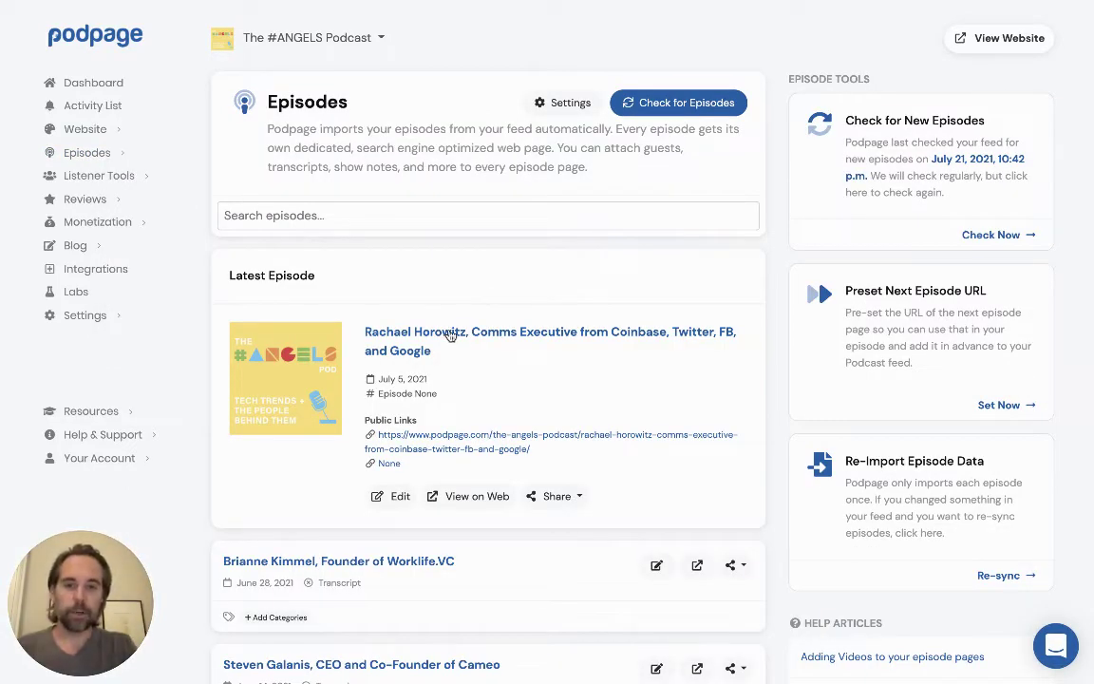
{"action": "left_click", "coordinate": [445, 332]}
{"action": "scroll", "coordinate": [543, 301], "scroll_direction": "down", "scroll_amount": 15}
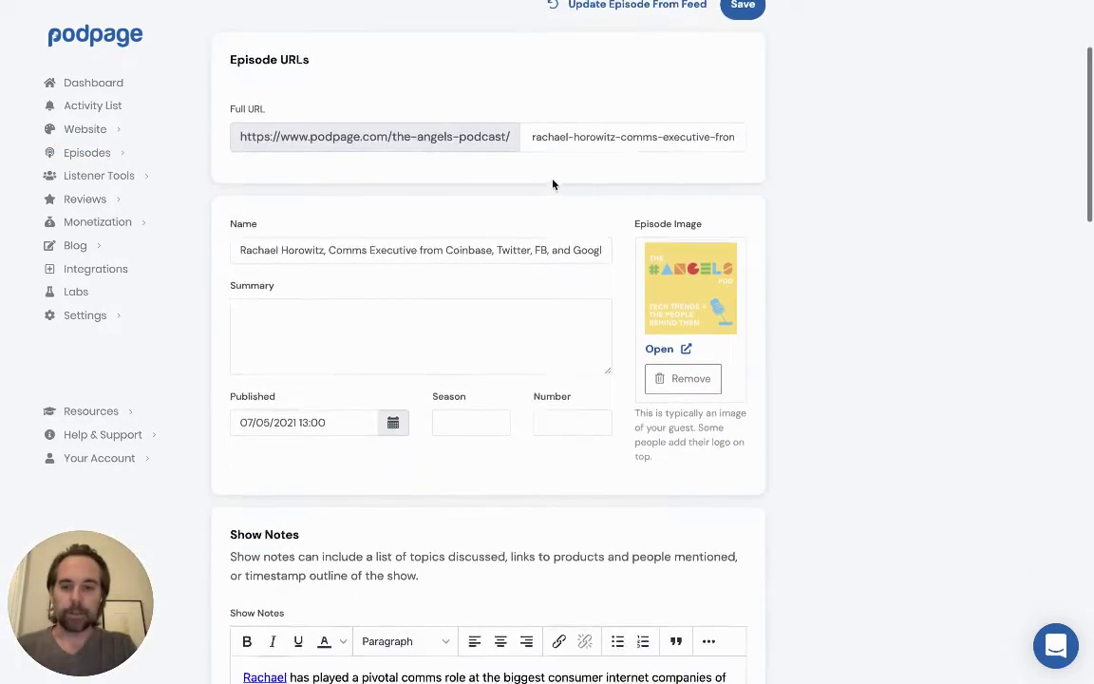
{"action": "scroll", "coordinate": [548, 475], "scroll_direction": "down", "scroll_amount": 1}
{"action": "scroll", "coordinate": [547, 478], "scroll_direction": "up", "scroll_amount": 3}
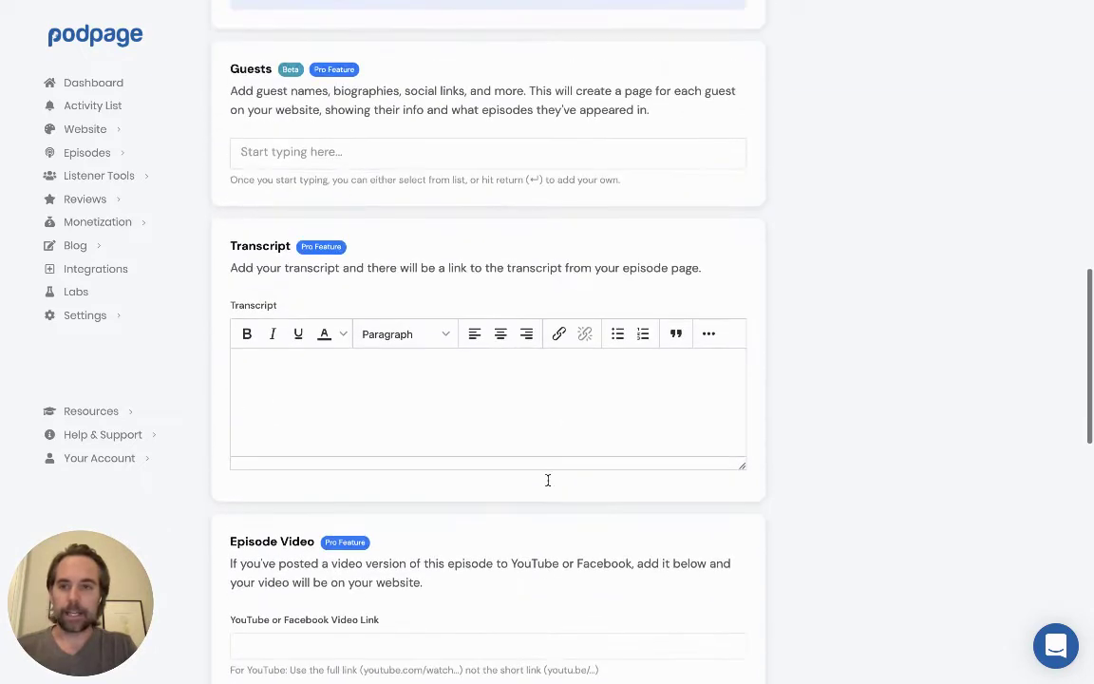
{"action": "left_click", "coordinate": [322, 190]}
{"action": "type", "text": "bren"}
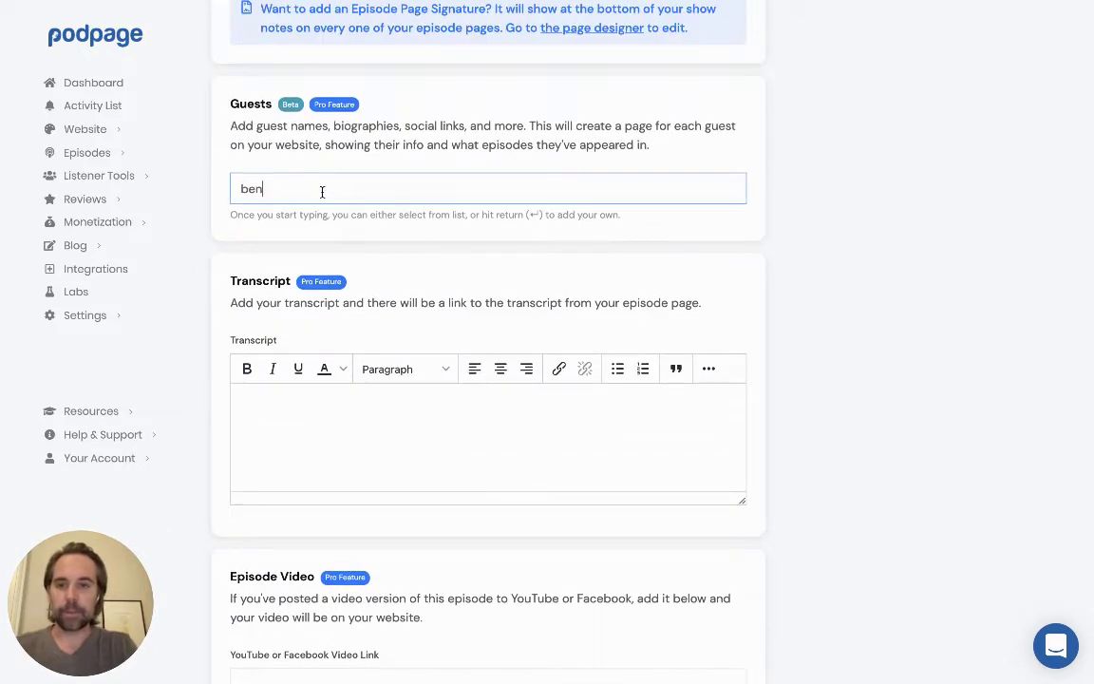
{"action": "key", "text": "BackSpace"}
{"action": "key", "text": "BackSpace"}
{"action": "key", "text": "BackSpace"}
{"action": "left_click", "coordinate": [332, 244]}
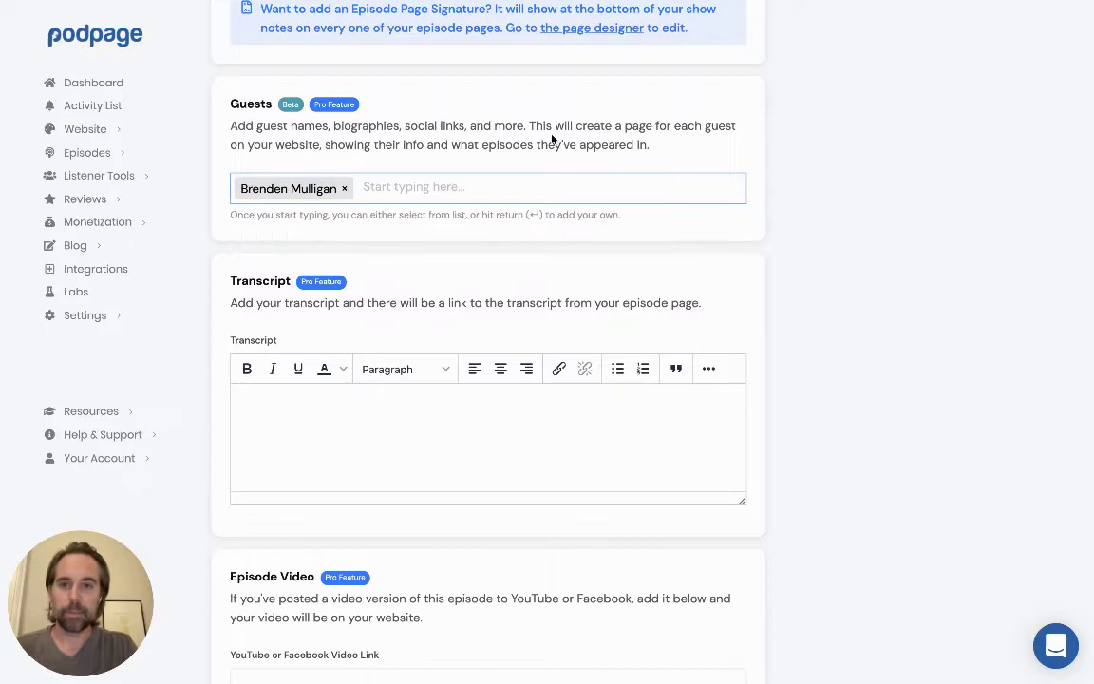
{"action": "scroll", "coordinate": [769, 285], "scroll_direction": "down", "scroll_amount": 10}
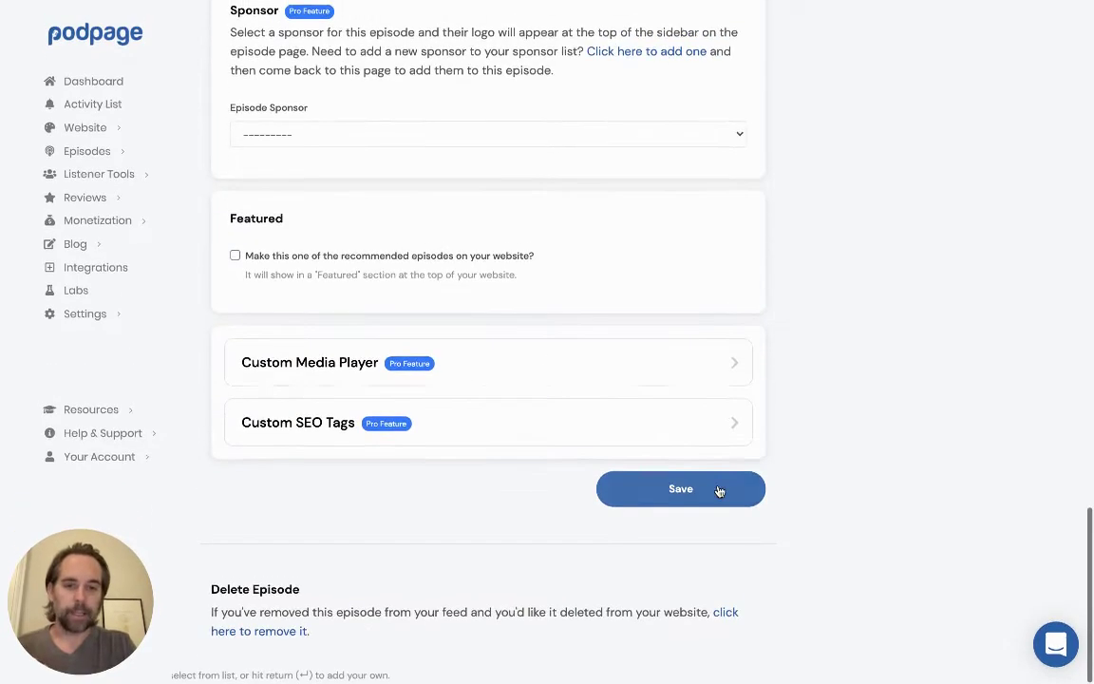
{"action": "left_click", "coordinate": [721, 488]}
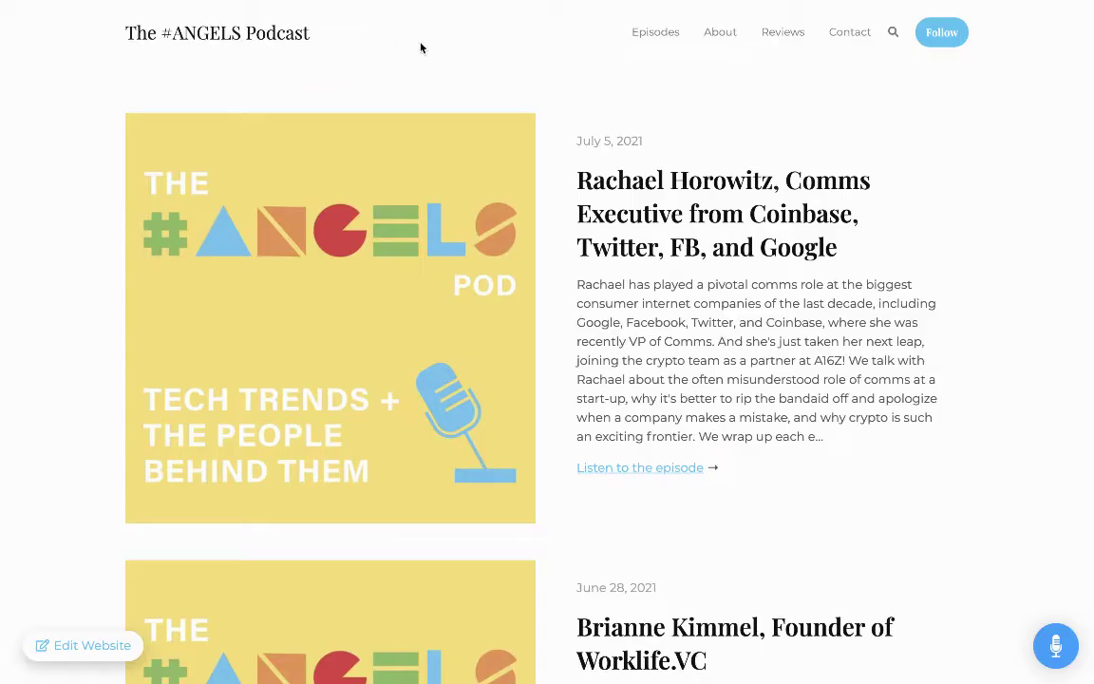
Open the latest episode's live page and follow the guest link below the show notes
{"action": "left_click", "coordinate": [652, 205]}
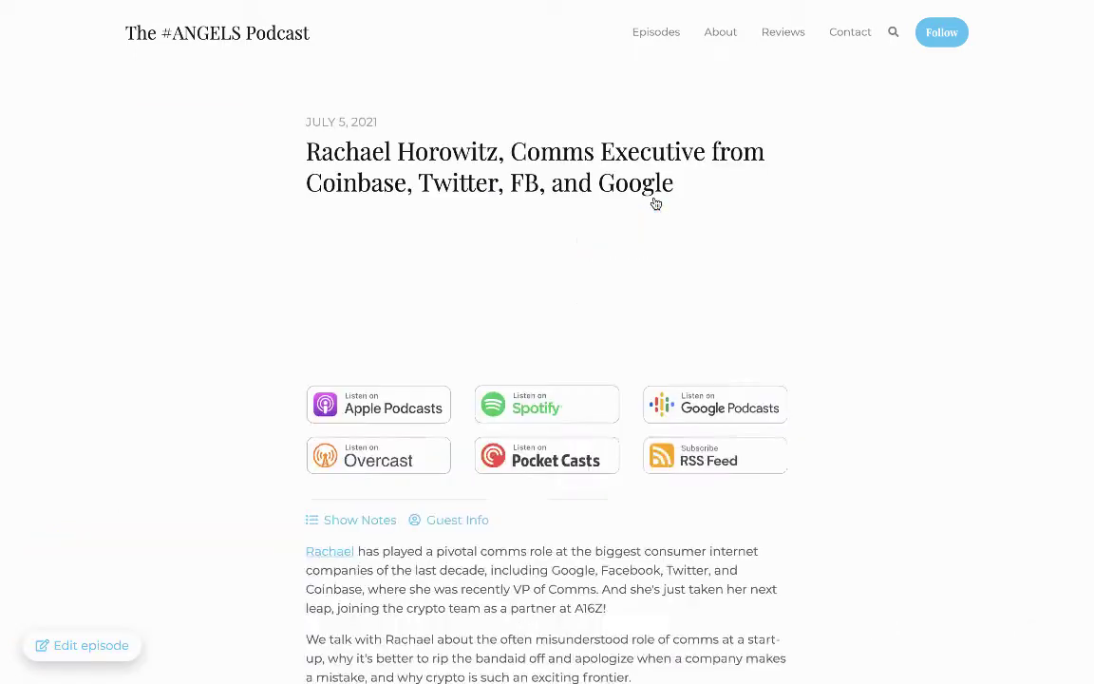
{"action": "scroll", "coordinate": [175, 411], "scroll_direction": "down", "scroll_amount": 2}
{"action": "scroll", "coordinate": [175, 410], "scroll_direction": "down", "scroll_amount": 10}
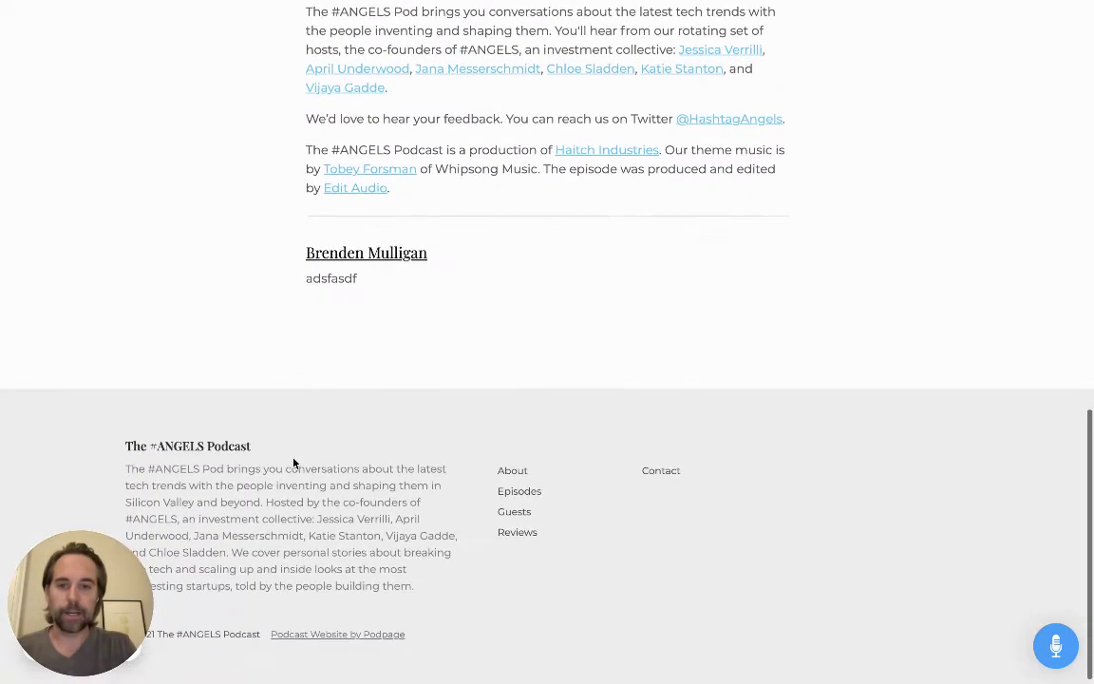
{"action": "left_click", "coordinate": [355, 254]}
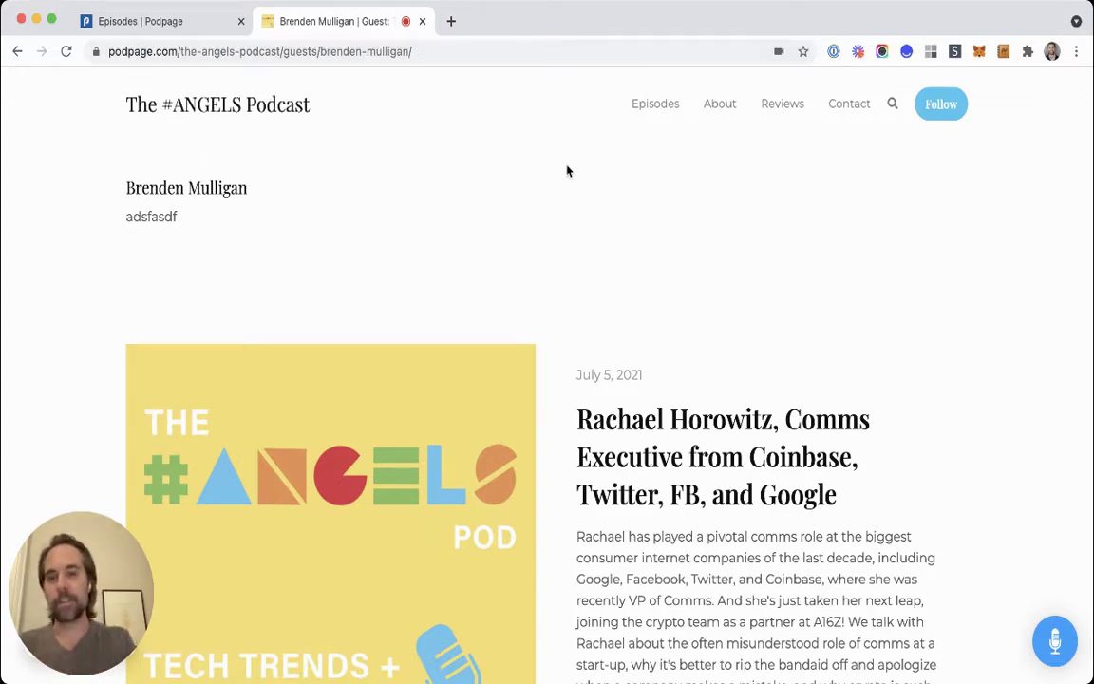
{"action": "scroll", "coordinate": [567, 189], "scroll_direction": "down", "scroll_amount": 3}
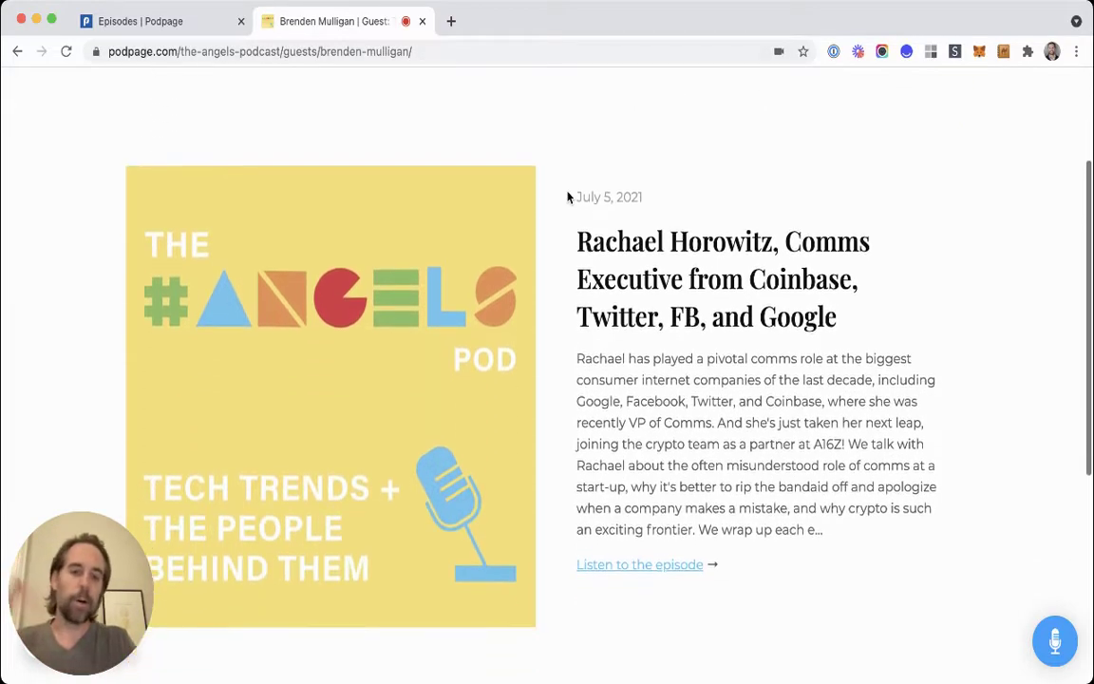
{"action": "scroll", "coordinate": [567, 190], "scroll_direction": "up", "scroll_amount": 3}
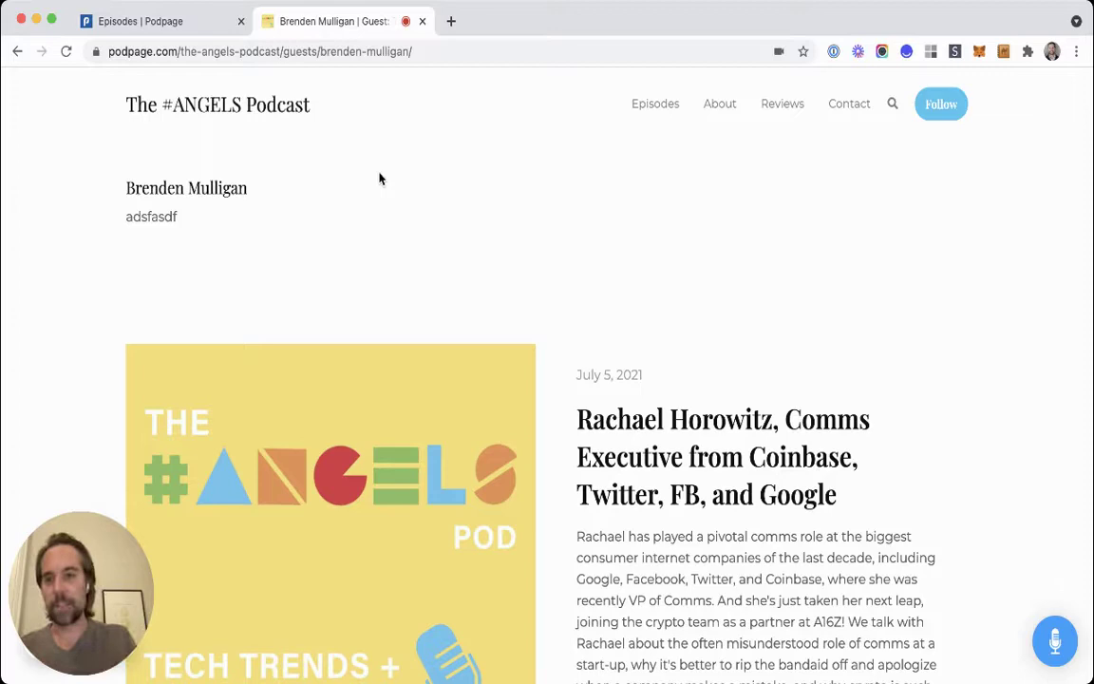
Back on the dashboard tab, go to Episodes > Guest Intake Form
{"action": "left_click", "coordinate": [205, 23]}
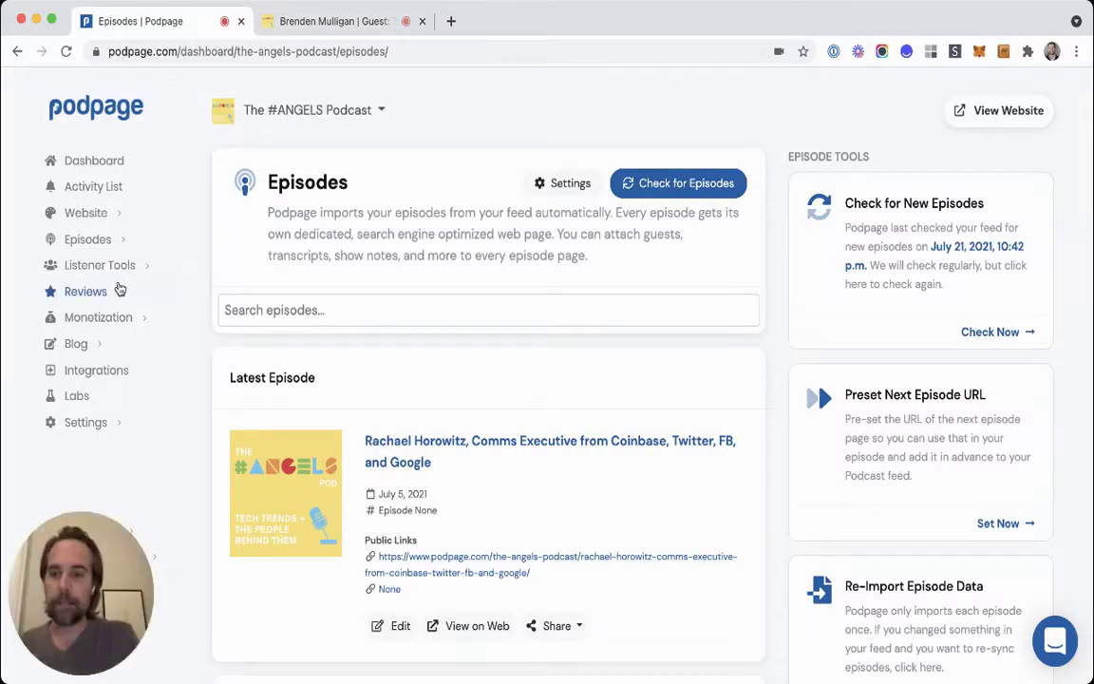
{"action": "mouse_move", "coordinate": [110, 245]}
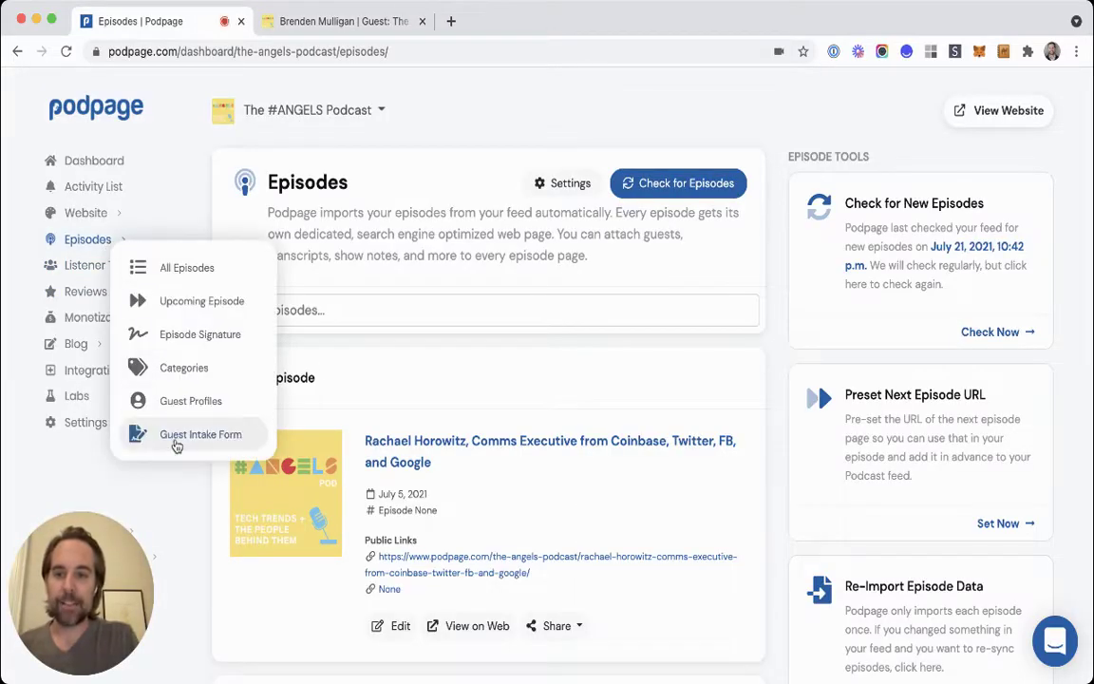
{"action": "left_click", "coordinate": [177, 438]}
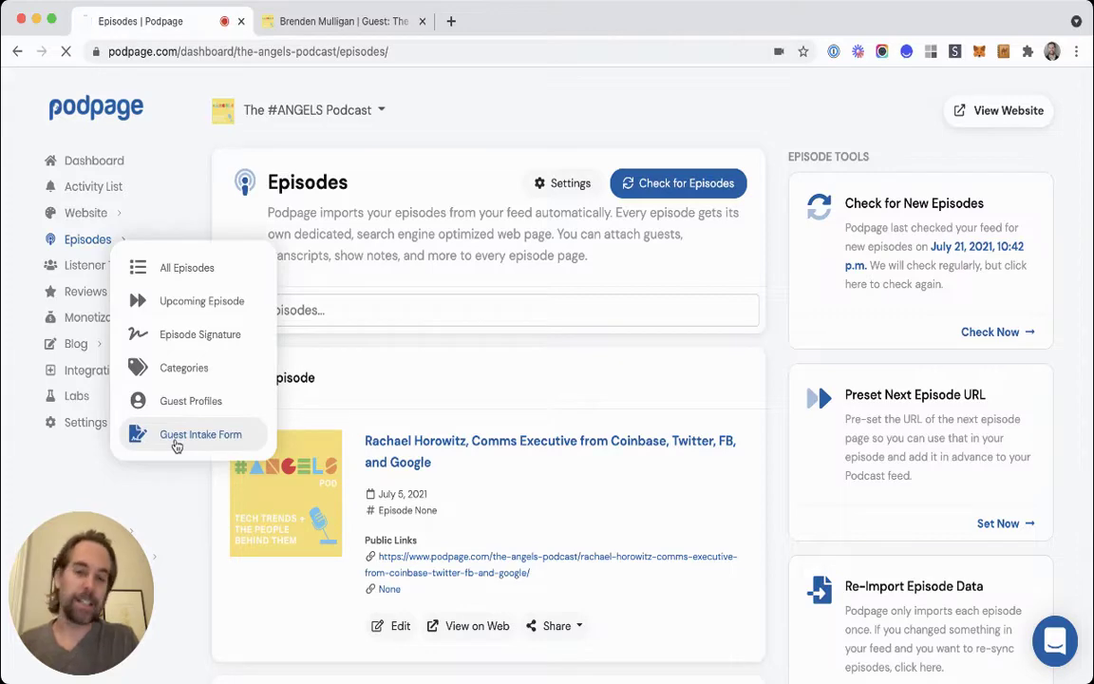
{"action": "scroll", "coordinate": [474, 373], "scroll_direction": "down", "scroll_amount": 2}
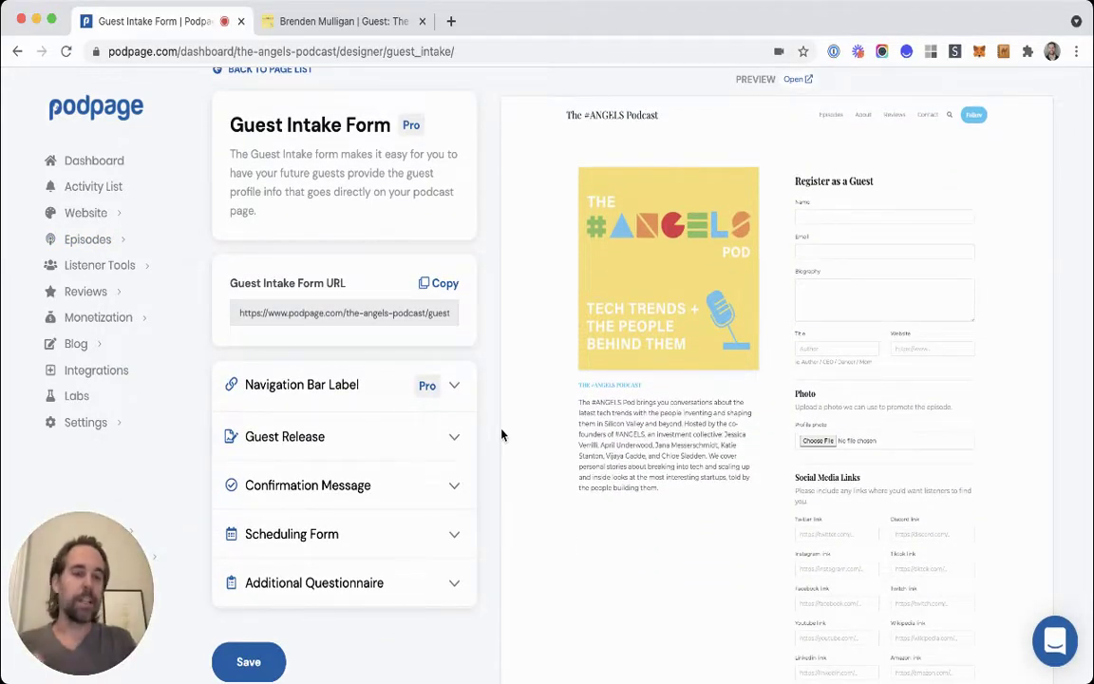
Open the live Register as a Guest page and review it down to the Guest Agreement & Release
{"action": "left_click", "coordinate": [795, 81]}
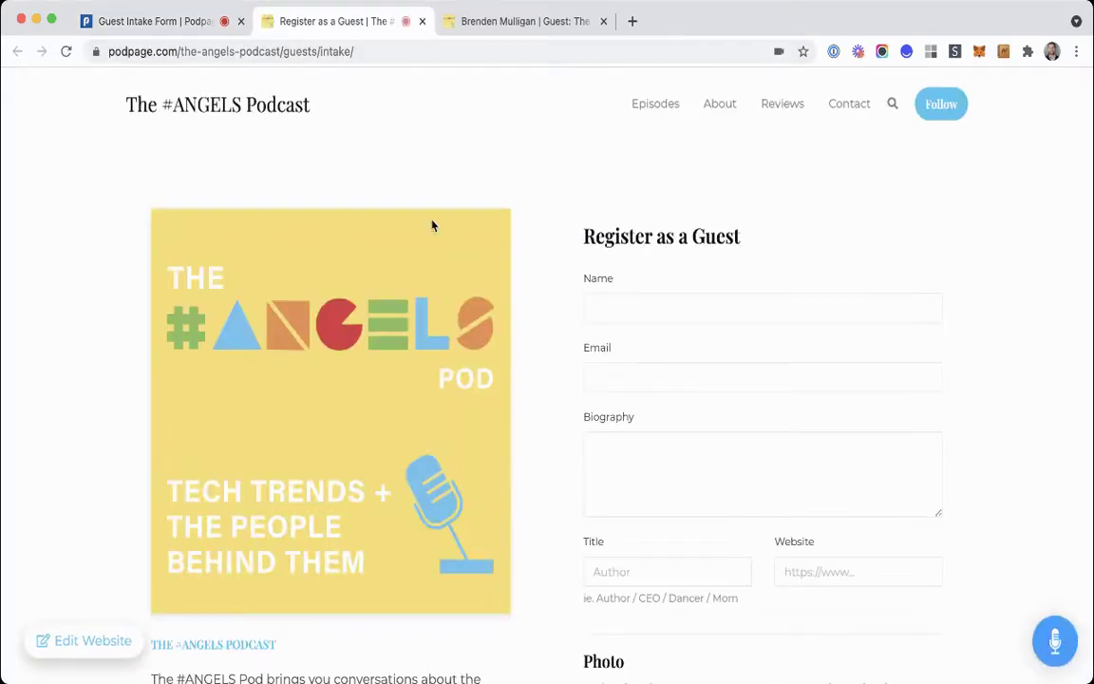
{"action": "scroll", "coordinate": [551, 390], "scroll_direction": "down", "scroll_amount": 1}
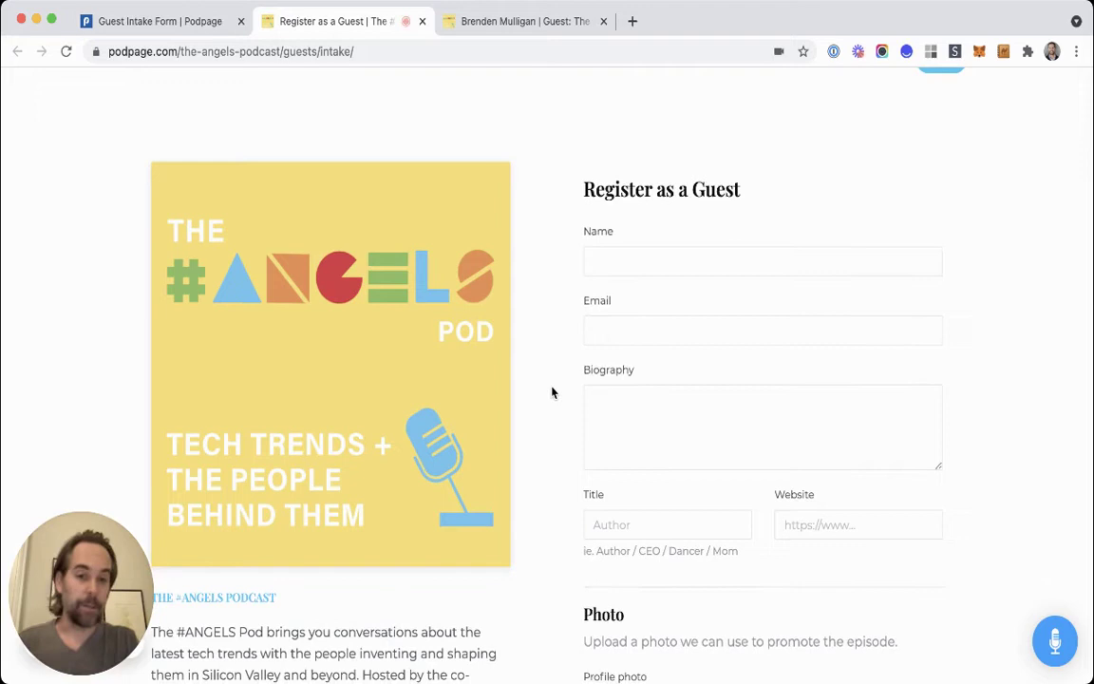
{"action": "scroll", "coordinate": [551, 391], "scroll_direction": "down", "scroll_amount": 2}
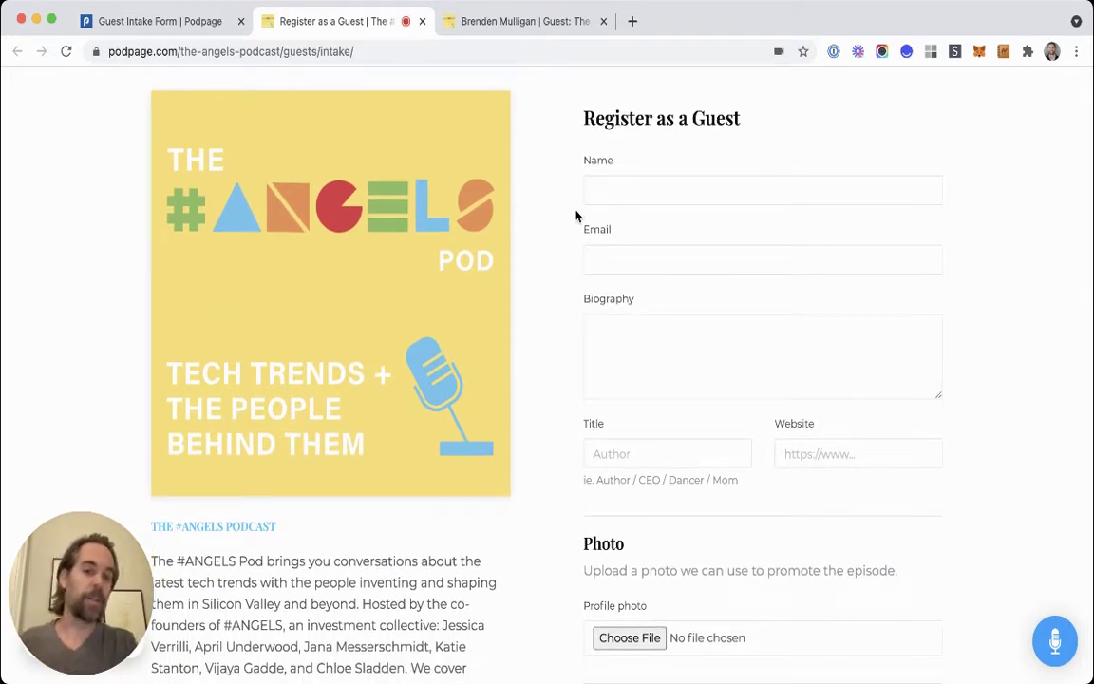
{"action": "scroll", "coordinate": [576, 216], "scroll_direction": "down", "scroll_amount": 1}
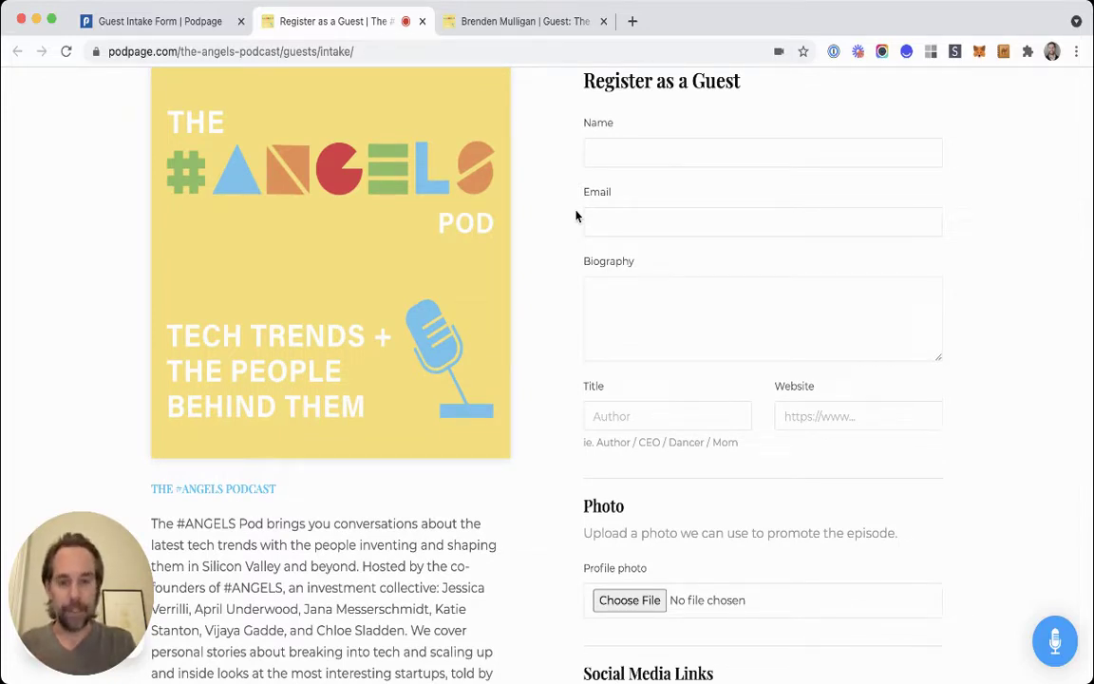
{"action": "scroll", "coordinate": [575, 217], "scroll_direction": "down", "scroll_amount": 4}
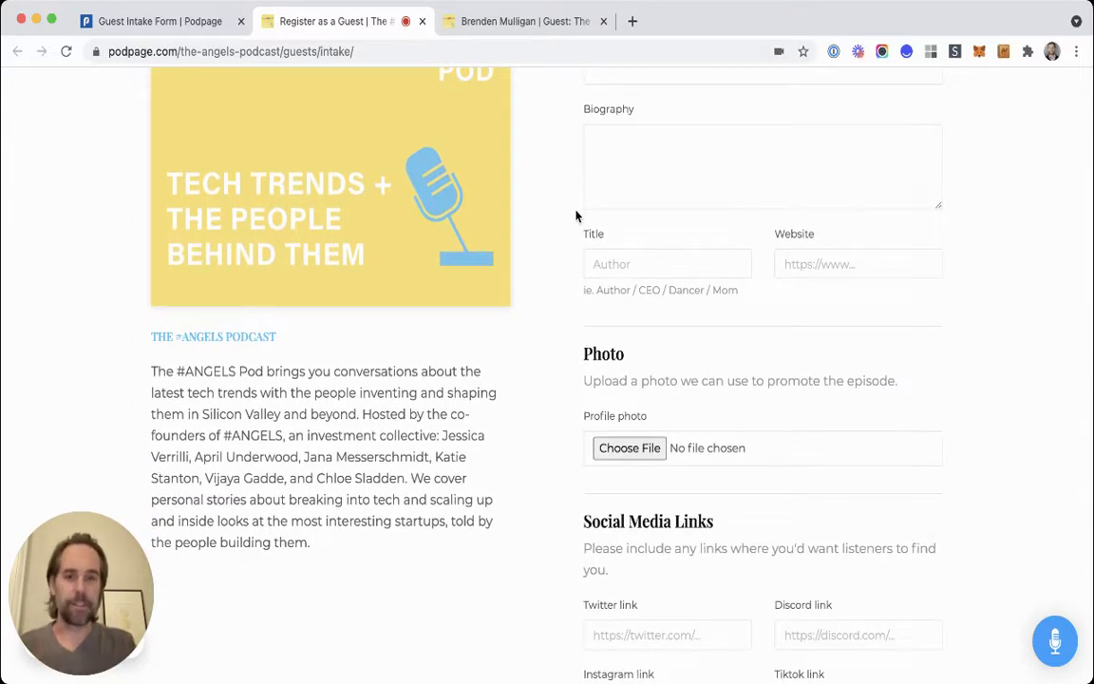
{"action": "scroll", "coordinate": [575, 217], "scroll_direction": "down", "scroll_amount": 20}
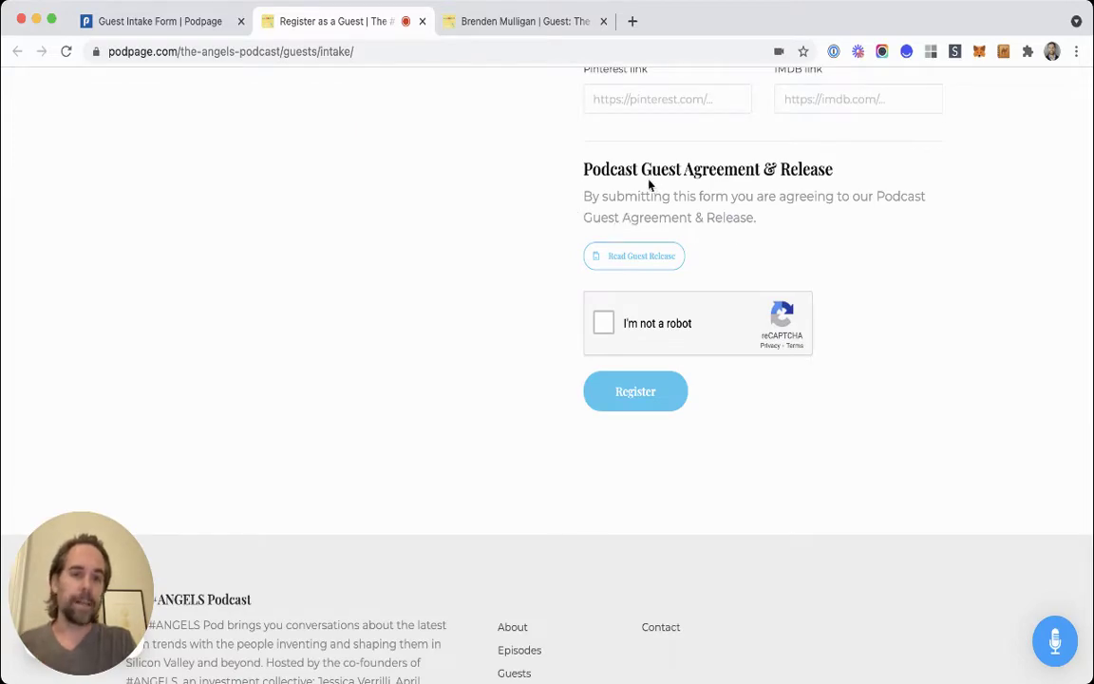
{"action": "left_click", "coordinate": [647, 255]}
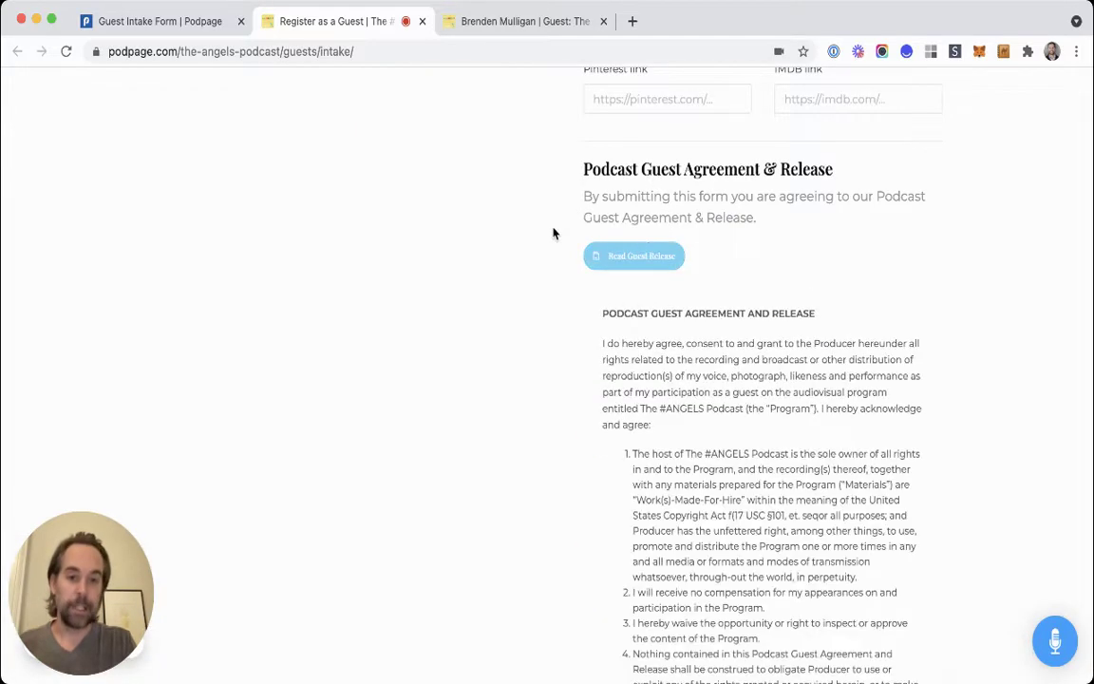
{"action": "scroll", "coordinate": [555, 234], "scroll_direction": "down", "scroll_amount": 3}
{"action": "scroll", "coordinate": [567, 344], "scroll_direction": "down", "scroll_amount": 1}
{"action": "scroll", "coordinate": [567, 345], "scroll_direction": "up", "scroll_amount": 1}
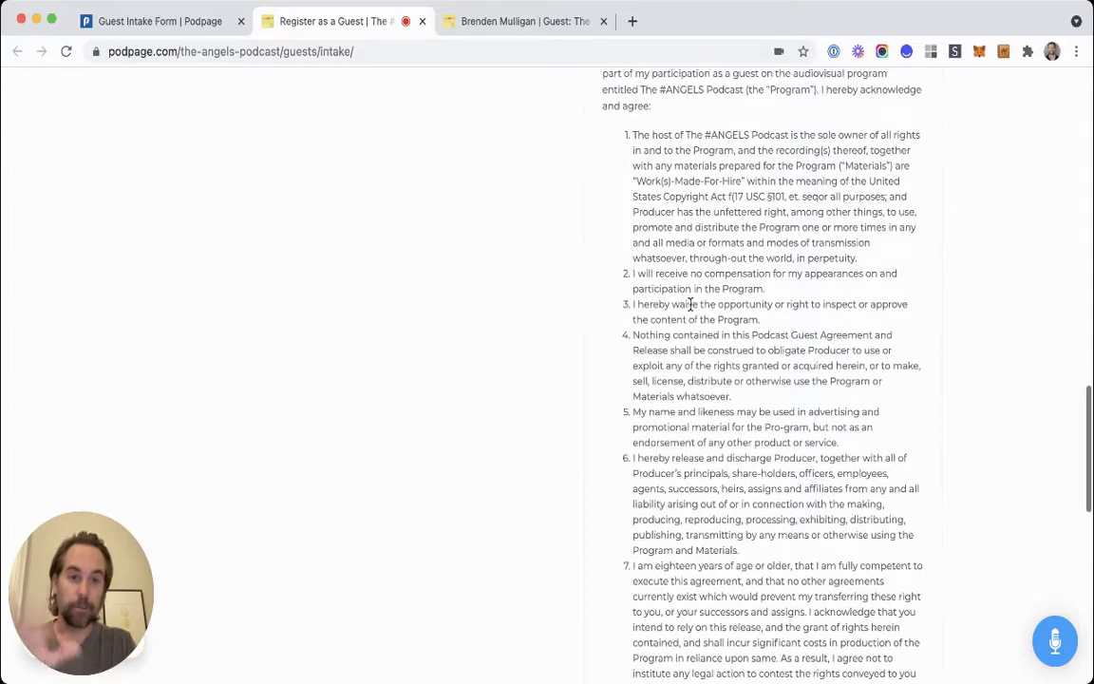
{"action": "scroll", "coordinate": [690, 304], "scroll_direction": "down", "scroll_amount": 5}
{"action": "scroll", "coordinate": [691, 304], "scroll_direction": "down", "scroll_amount": 1}
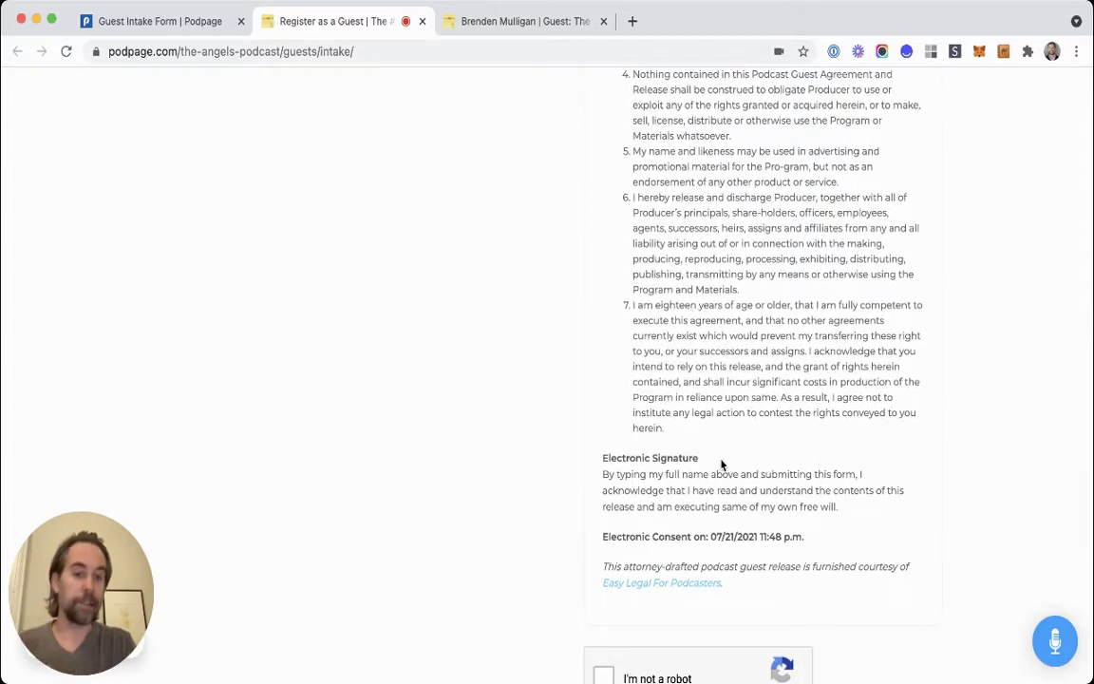
{"action": "scroll", "coordinate": [721, 465], "scroll_direction": "down", "scroll_amount": 5}
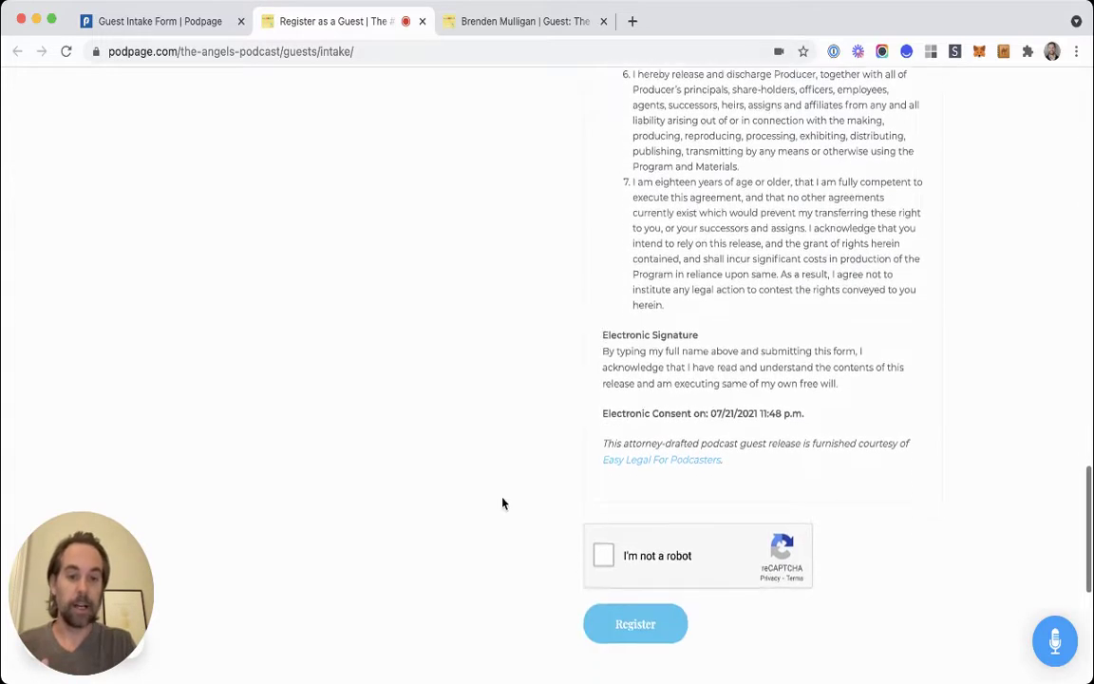
{"action": "scroll", "coordinate": [503, 504], "scroll_direction": "up", "scroll_amount": 9}
{"action": "scroll", "coordinate": [503, 503], "scroll_direction": "up", "scroll_amount": 3}
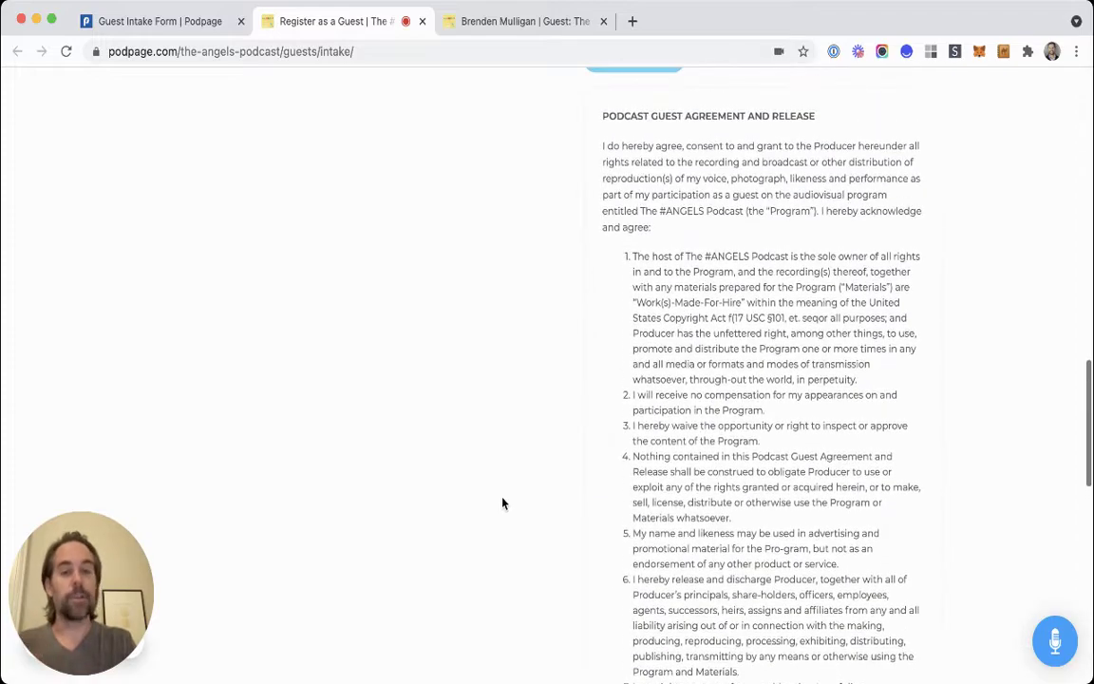
{"action": "scroll", "coordinate": [504, 503], "scroll_direction": "down", "scroll_amount": 10}
{"action": "scroll", "coordinate": [574, 578], "scroll_direction": "down", "scroll_amount": 3}
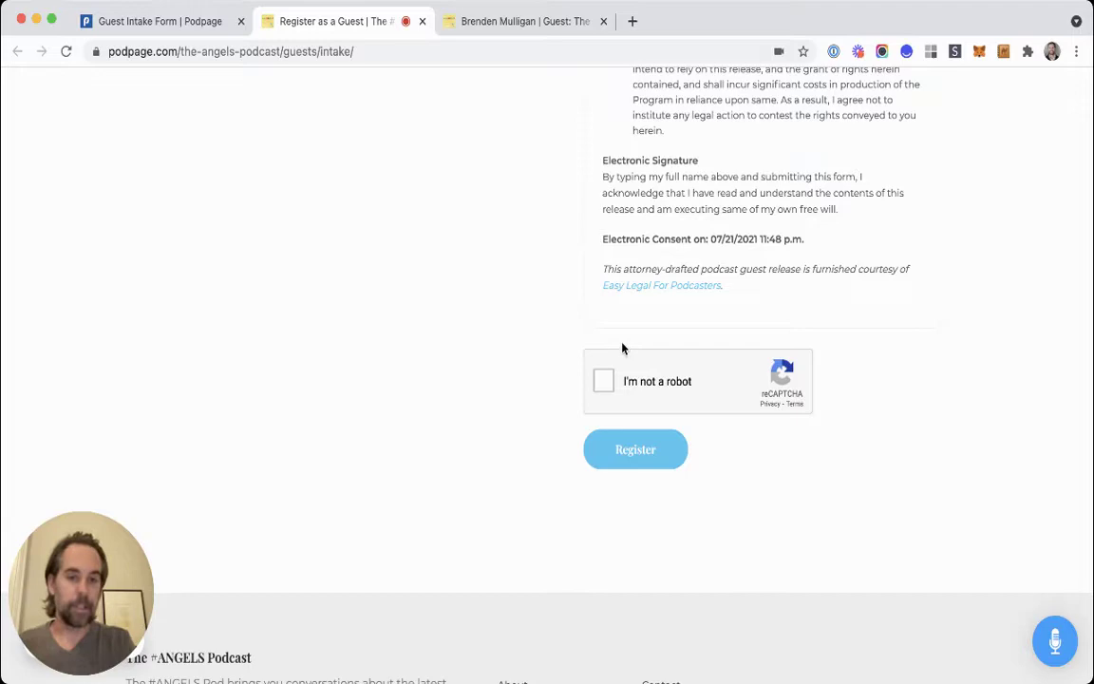
{"action": "triple_click", "coordinate": [622, 237]}
{"action": "left_click", "coordinate": [679, 237]}
{"action": "scroll", "coordinate": [544, 222], "scroll_direction": "up", "scroll_amount": 20}
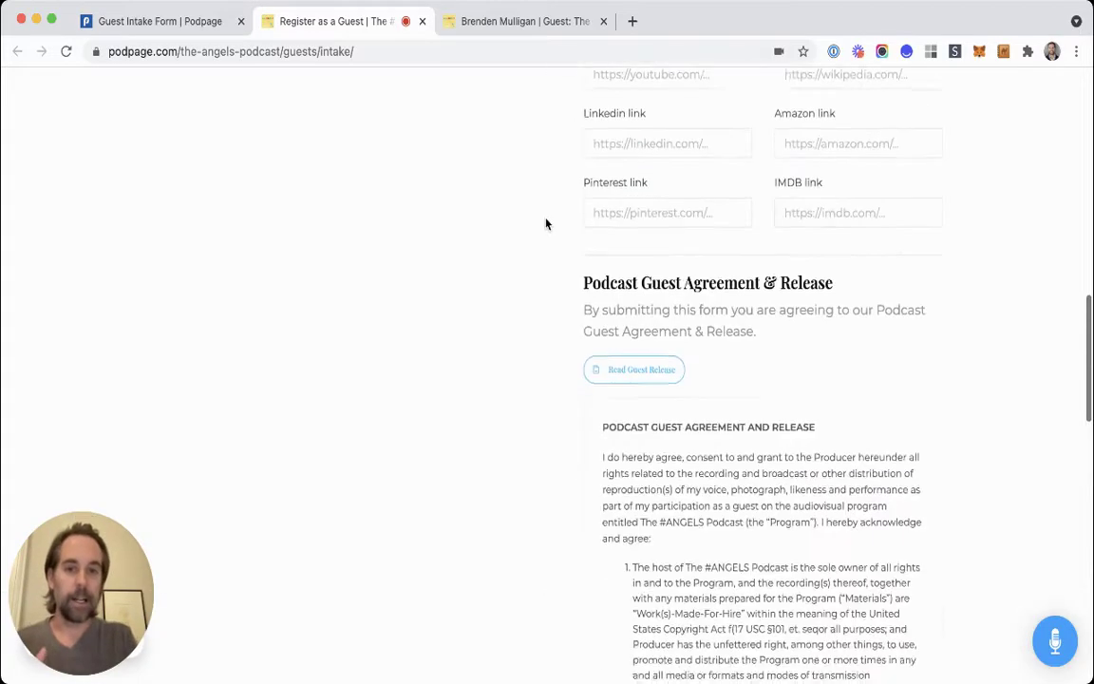
{"action": "scroll", "coordinate": [546, 224], "scroll_direction": "up", "scroll_amount": 10}
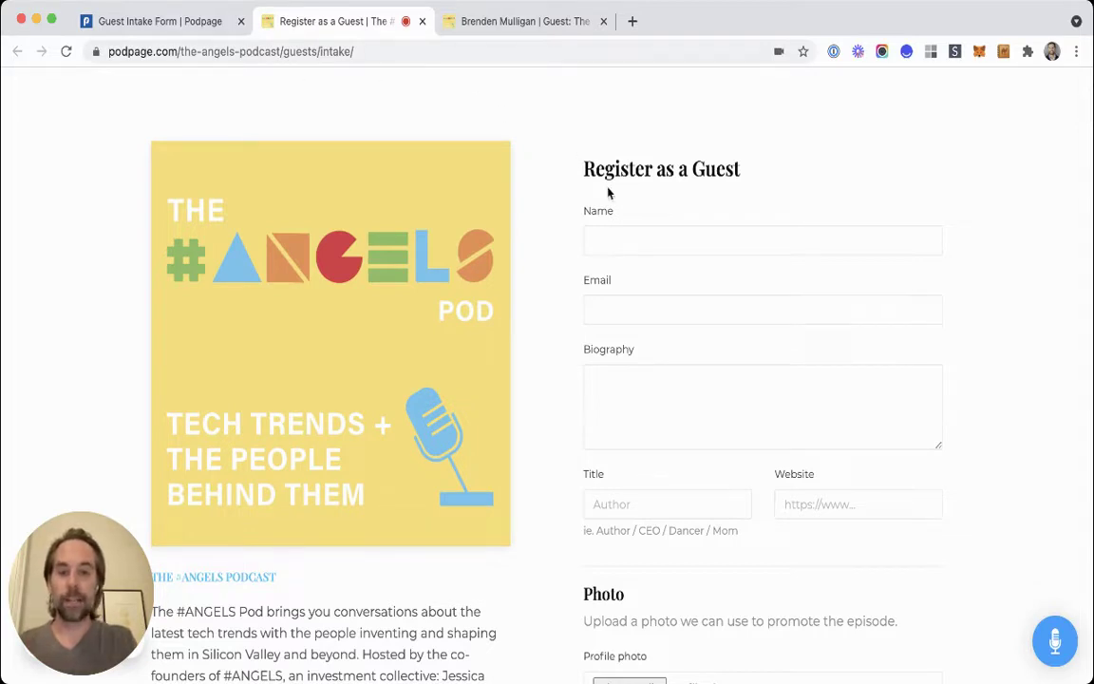
Enter a sample name and e-mail, bio 'This is my bio', title CEO and the podpage.com website
{"action": "left_click", "coordinate": [665, 235]}
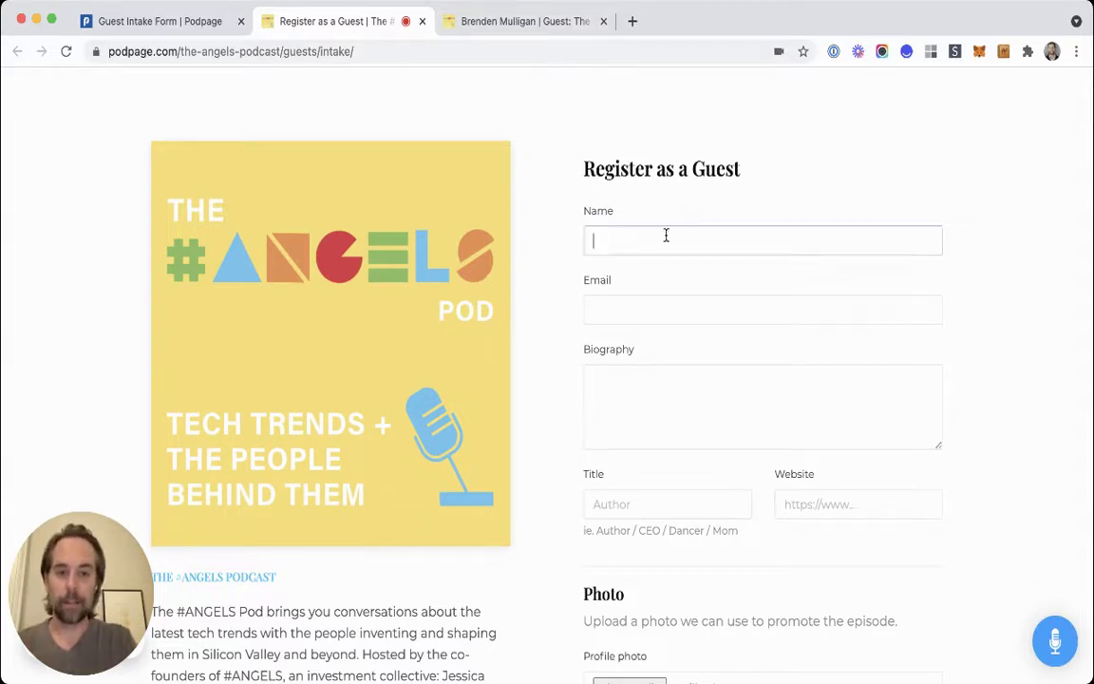
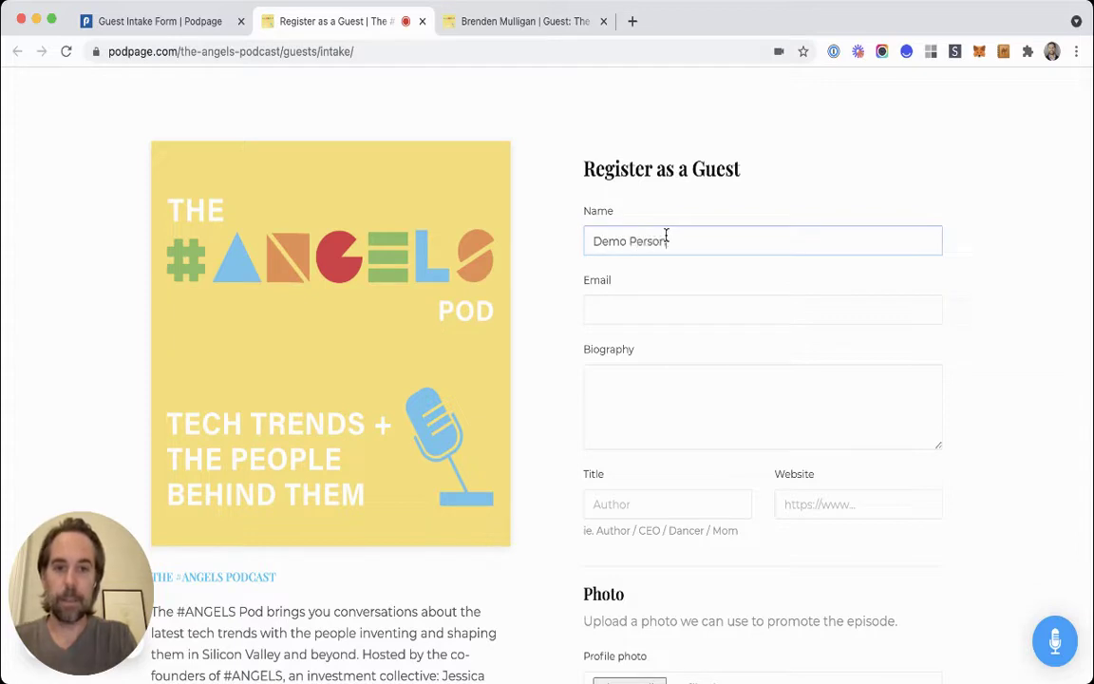
{"action": "key", "text": "Tab"}
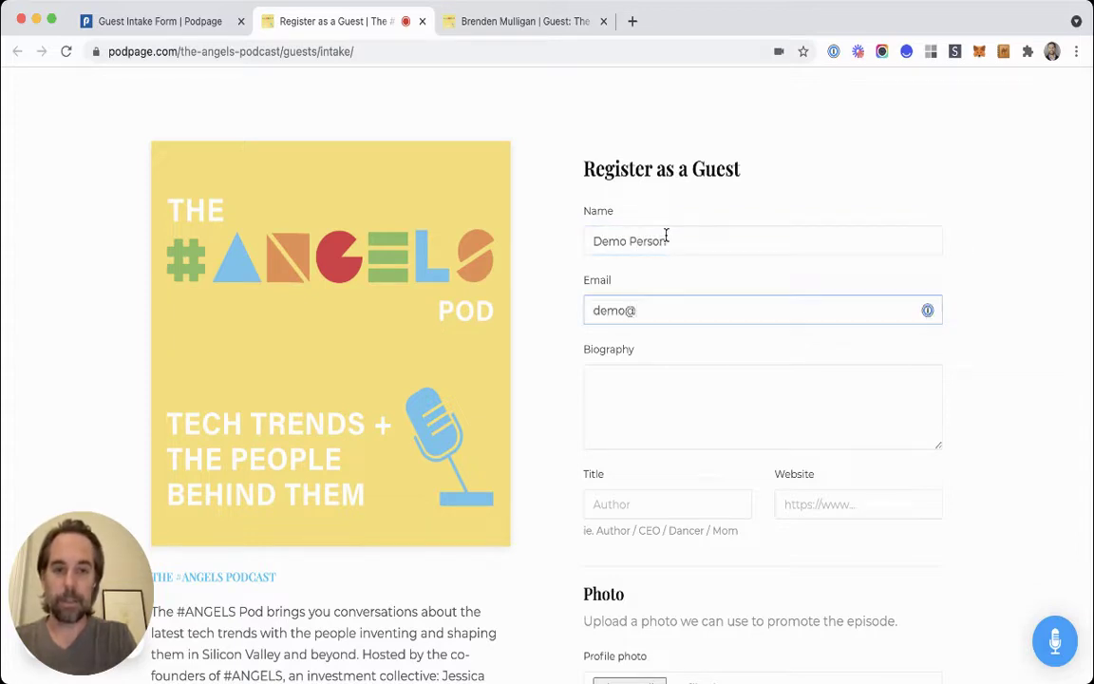
{"action": "key", "text": "Tab"}
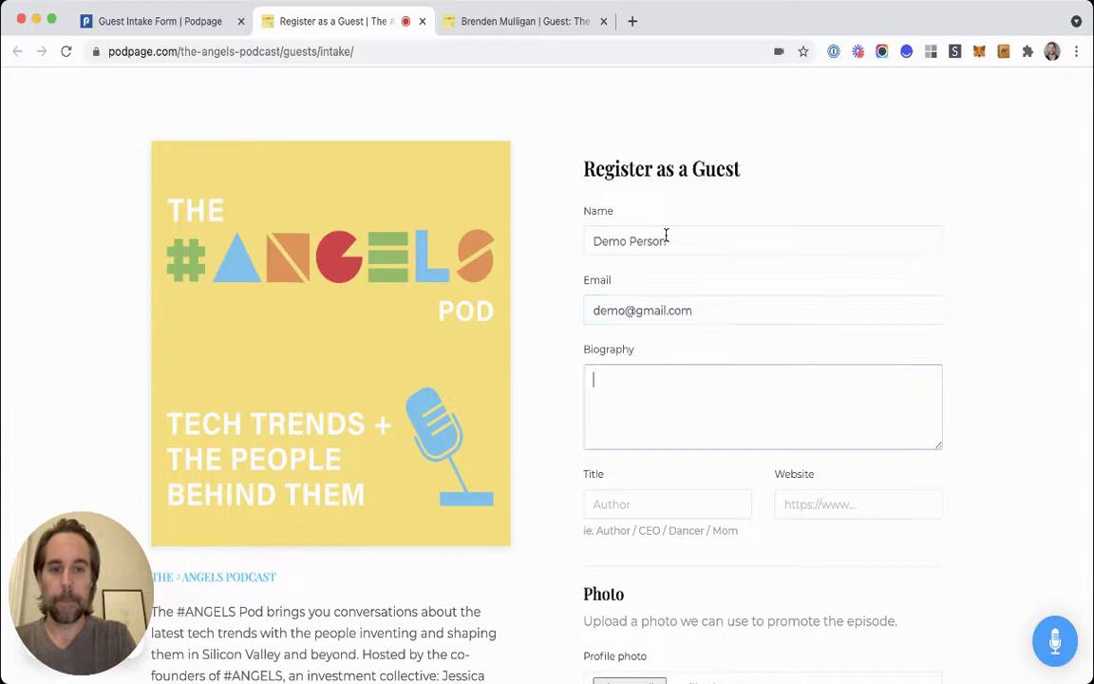
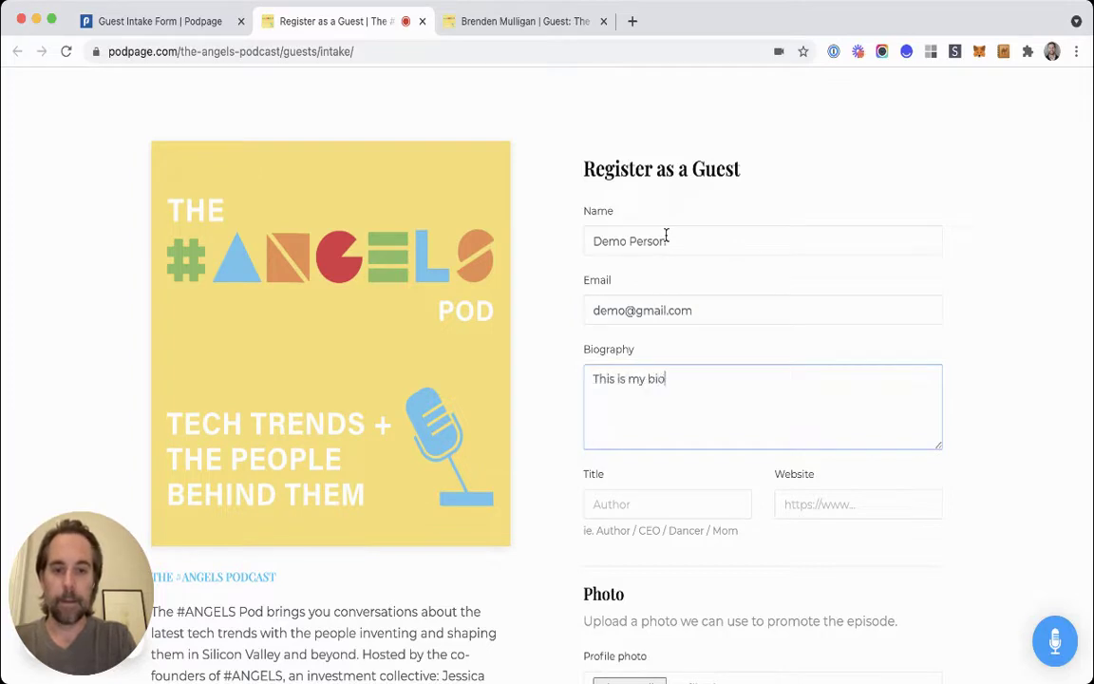
{"action": "key", "text": "Tab"}
{"action": "key", "text": "Tab"}
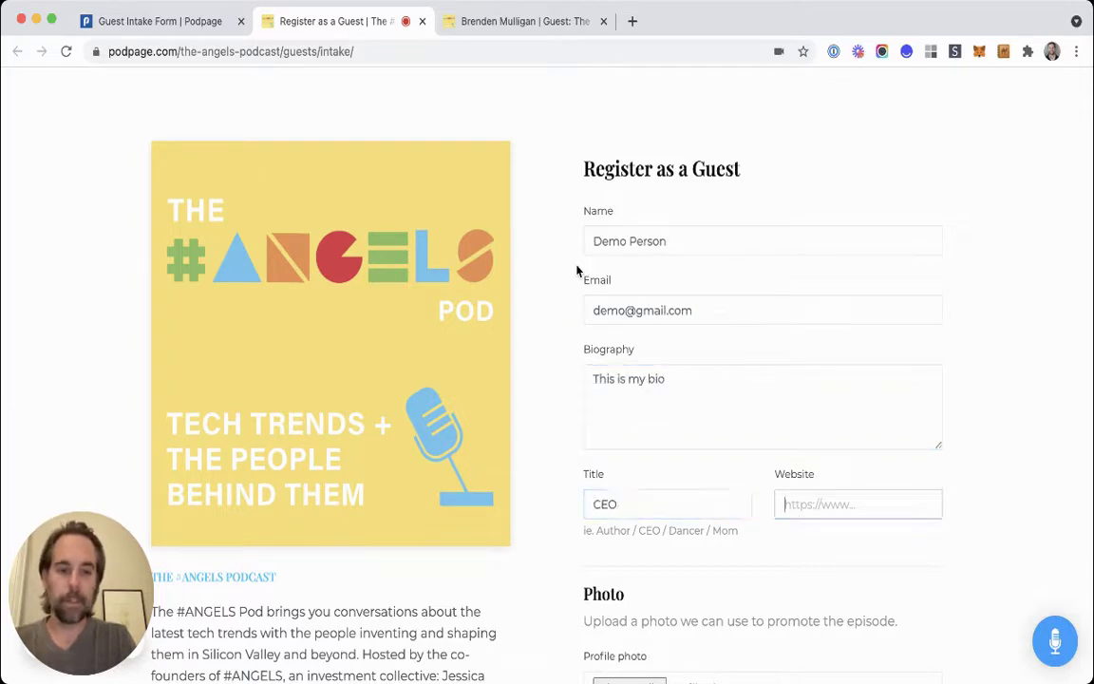
{"action": "key", "text": "Down"}
{"action": "key", "text": "Return"}
Upload an image file as the guest's profile photo
{"action": "scroll", "coordinate": [551, 269], "scroll_direction": "down", "scroll_amount": 3}
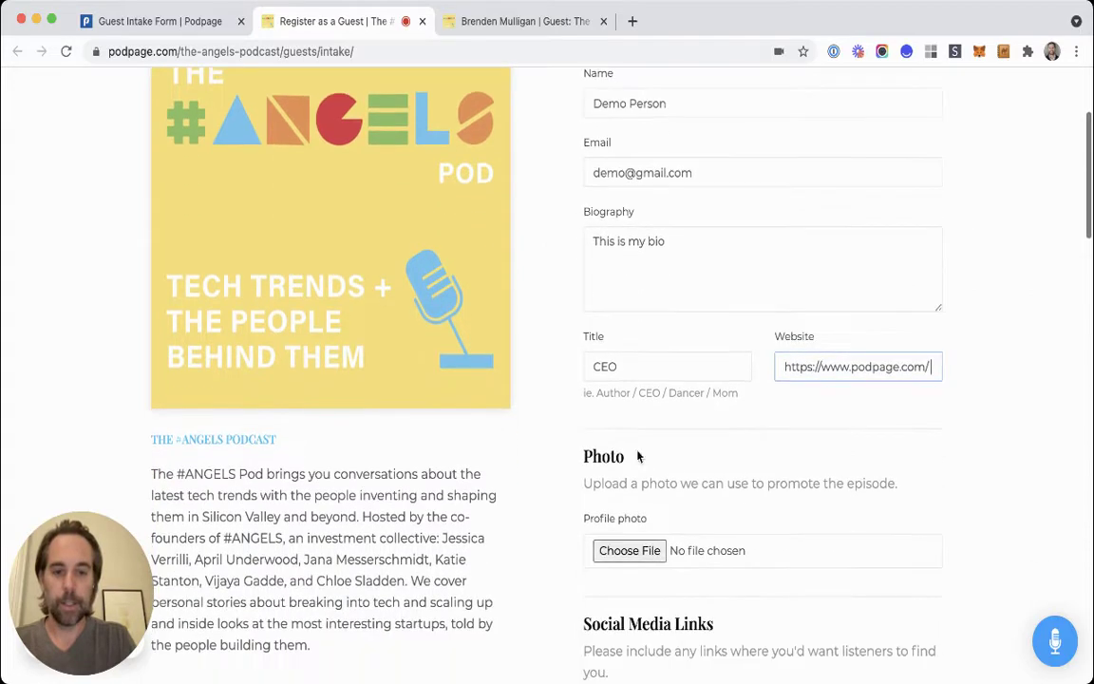
{"action": "left_click", "coordinate": [630, 551]}
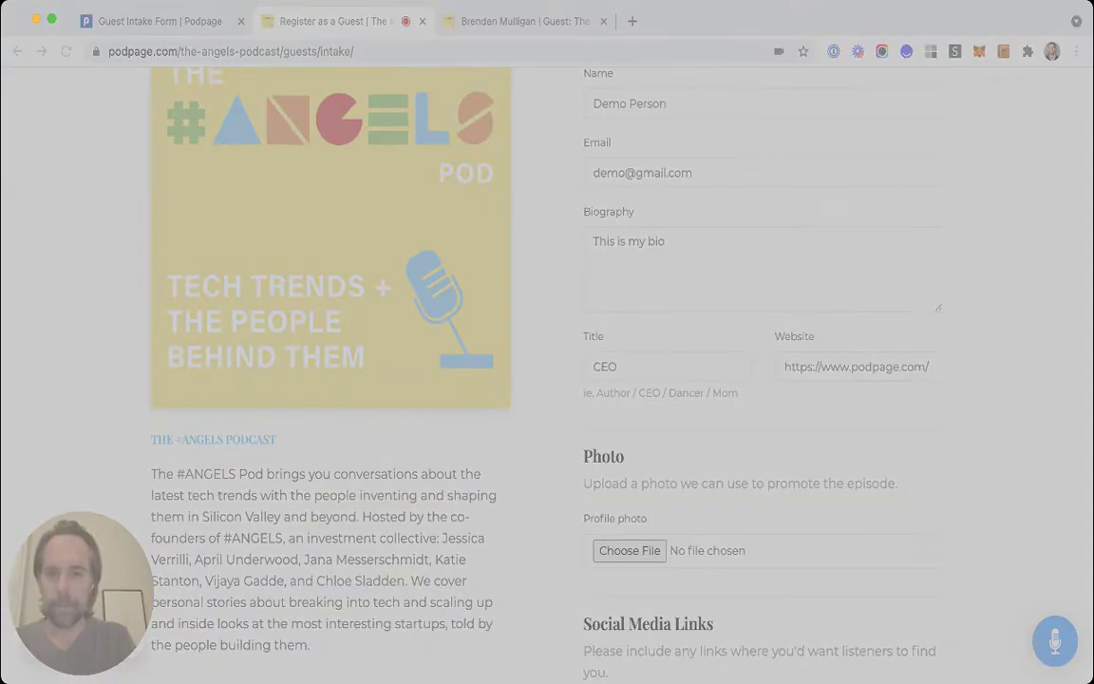
{"action": "key", "text": "Return"}
{"action": "scroll", "coordinate": [542, 442], "scroll_direction": "down", "scroll_amount": 5}
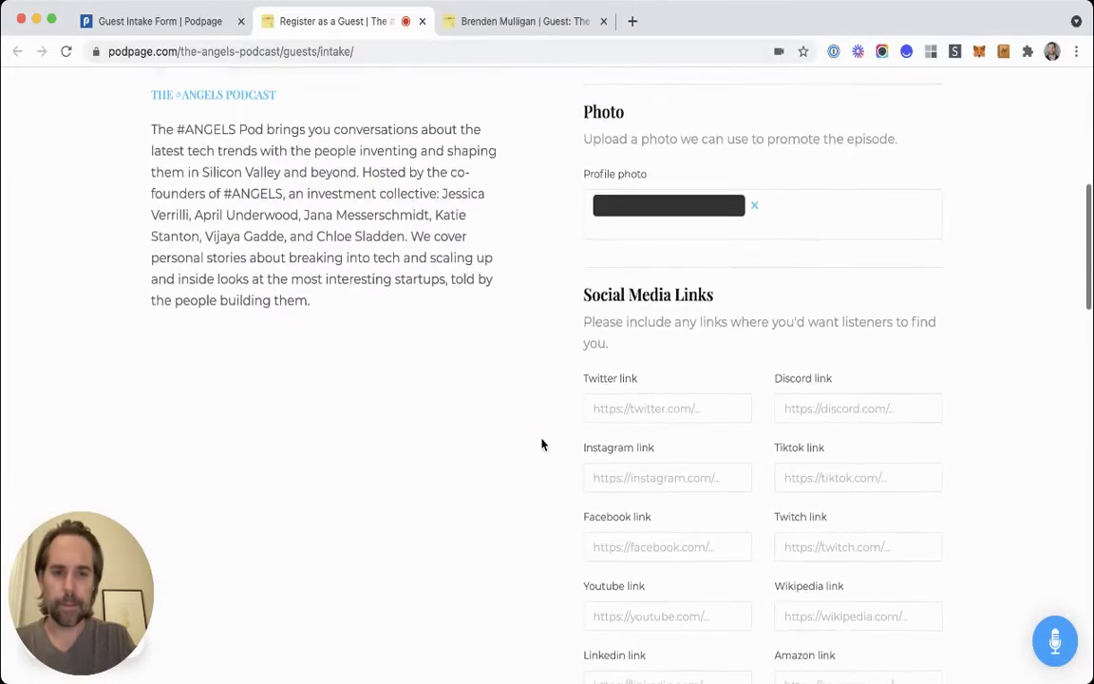
Enter the guest's Twitter profile link in the Twitter field
{"action": "left_click", "coordinate": [645, 278]}
{"action": "type", "text": "h"}
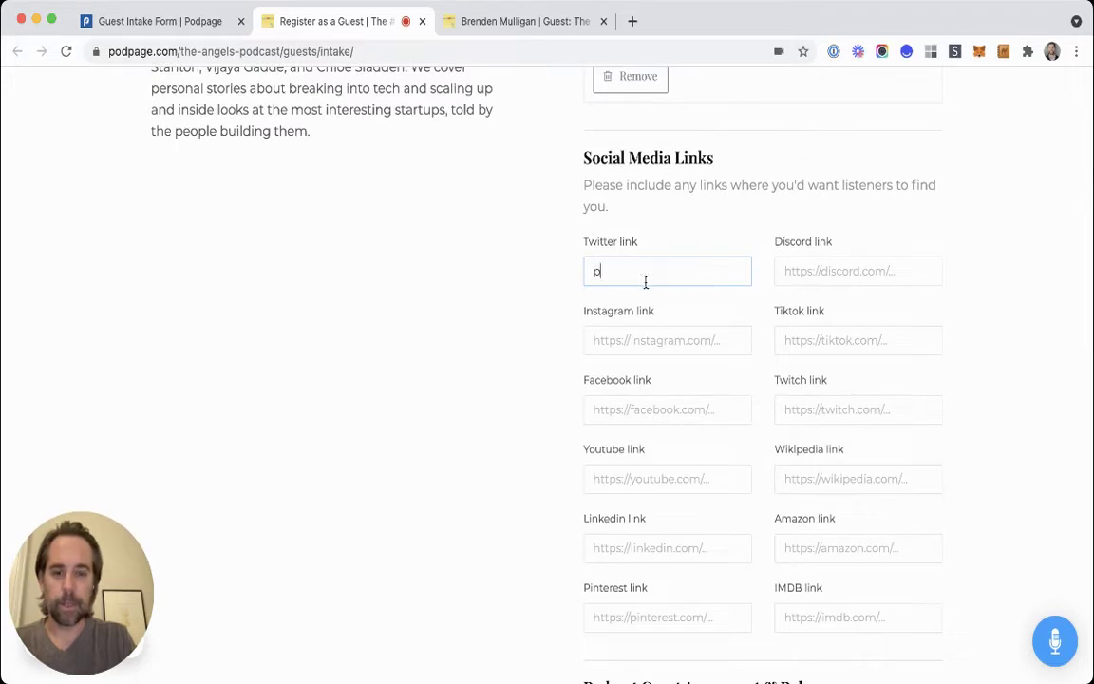
{"action": "key", "text": "Down"}
{"action": "key", "text": "Return"}
{"action": "key", "text": "BackSpace"}
{"action": "key", "text": "BackSpace"}
{"action": "key", "text": "BackSpace"}
{"action": "key", "text": "BackSpace"}
{"action": "key", "text": "BackSpace"}
{"action": "key", "text": "BackSpace"}
{"action": "key", "text": "BackSpace"}
{"action": "key", "text": "BackSpace"}
{"action": "key", "text": "BackSpace"}
{"action": "key", "text": "BackSpace"}
{"action": "key", "text": "BackSpace"}
{"action": "key", "text": "BackSpace"}
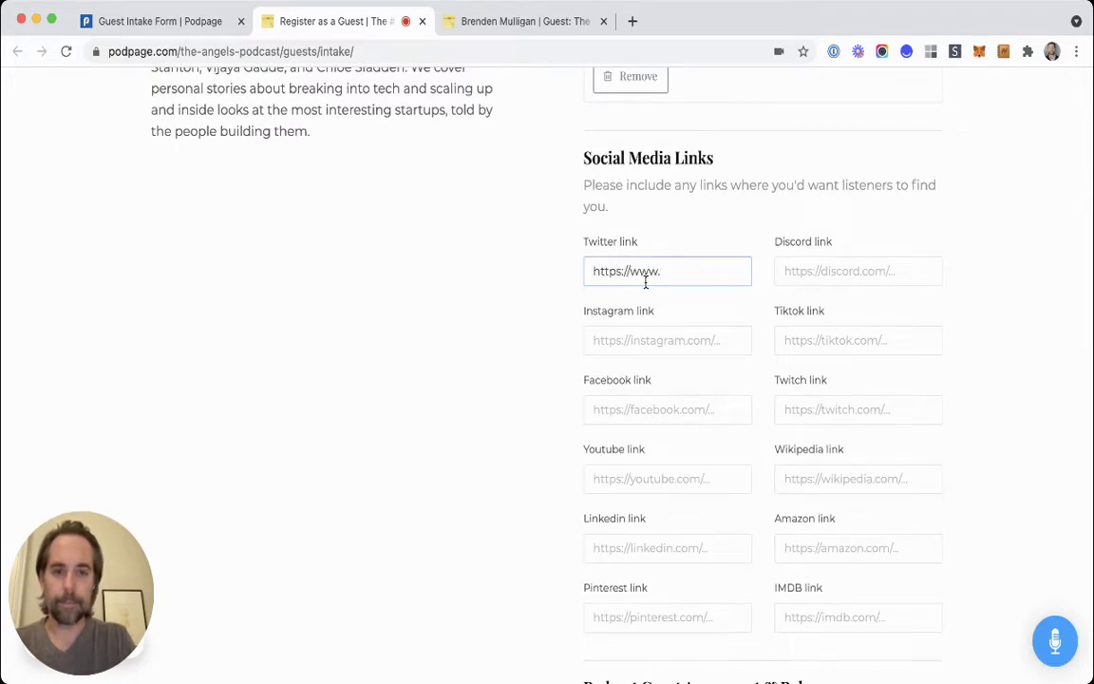
{"action": "type", "text": "twitter.com/mulligan"}
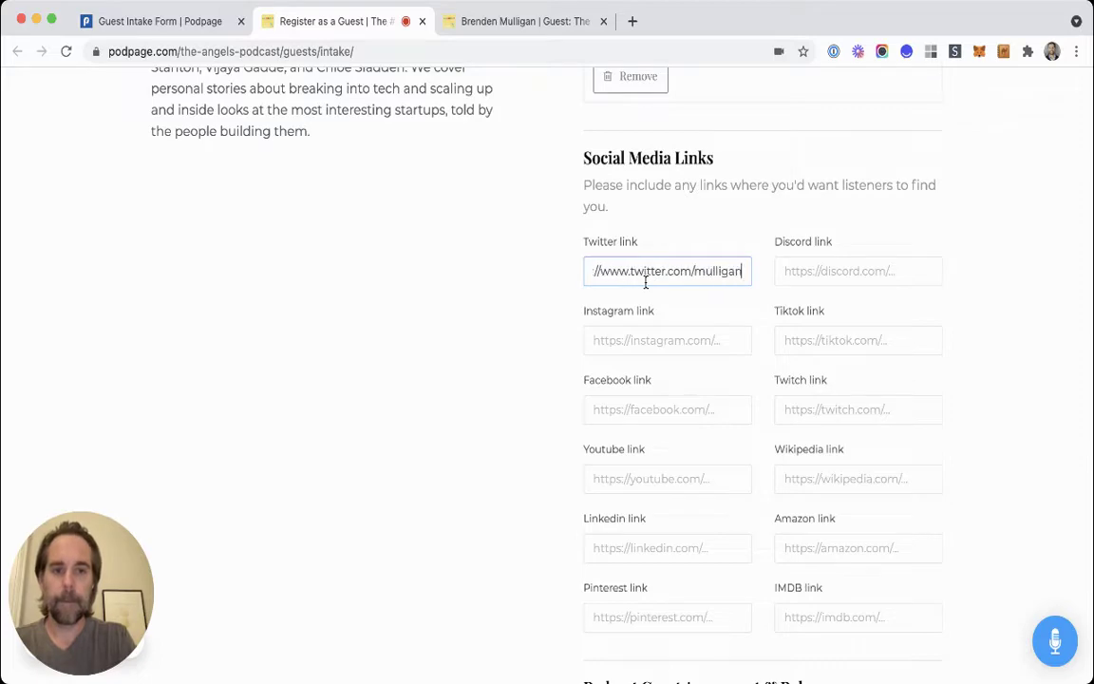
Tick the reCAPTCHA 'I'm not a robot' box and submit the registration with Register
{"action": "scroll", "coordinate": [645, 282], "scroll_direction": "down", "scroll_amount": 20}
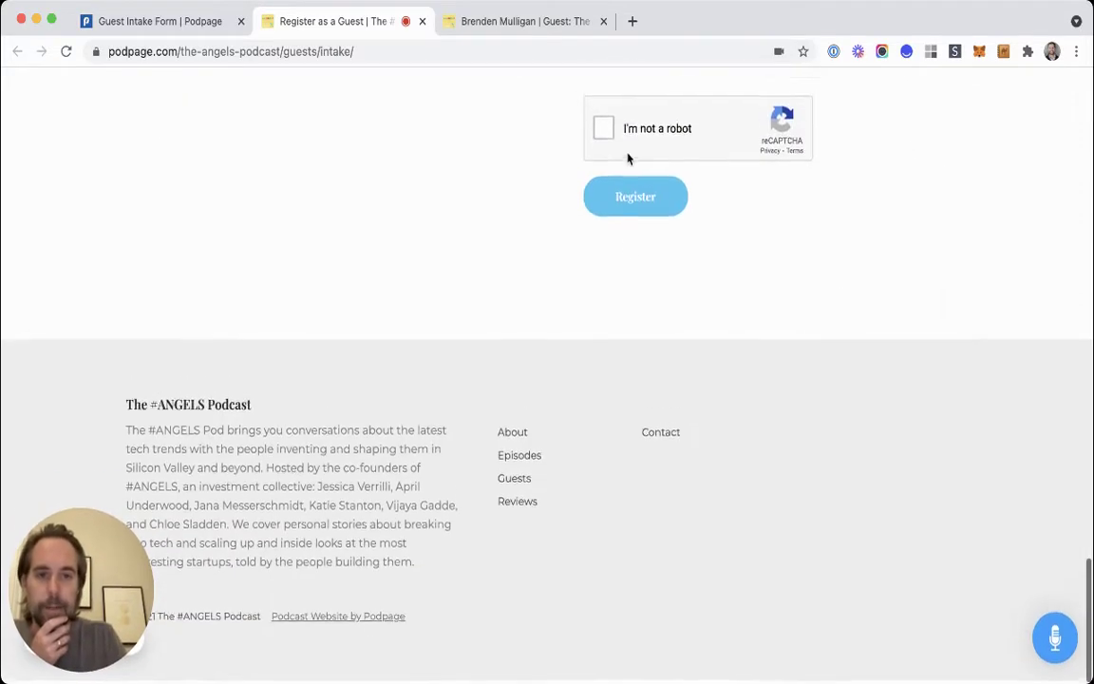
{"action": "left_click", "coordinate": [604, 129]}
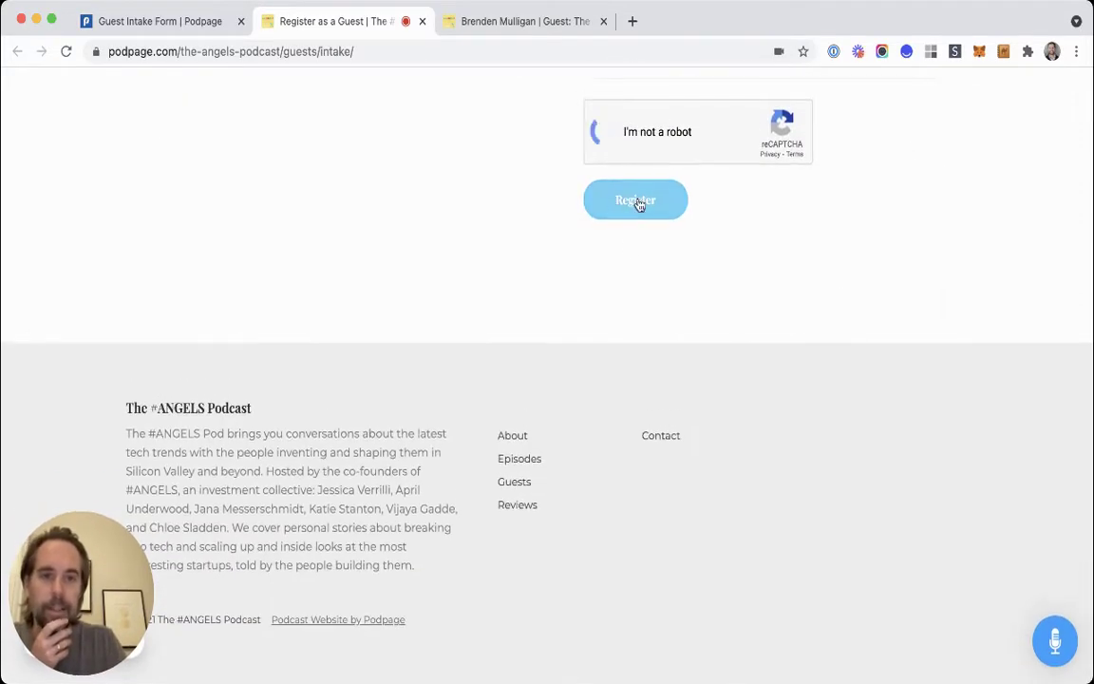
{"action": "scroll", "coordinate": [470, 190], "scroll_direction": "up", "scroll_amount": 2}
{"action": "left_click", "coordinate": [595, 290]}
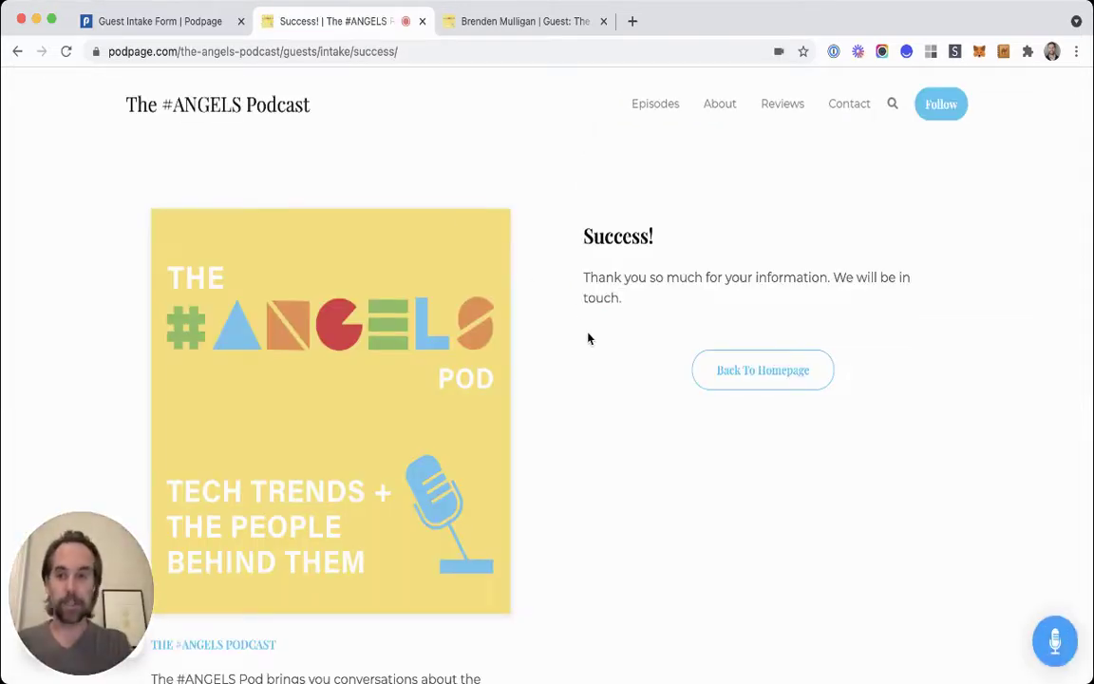
In the dashboard's Guest Profiles list, choose Add to an Episode for the newly registered guest
{"action": "left_click", "coordinate": [159, 16]}
{"action": "left_click", "coordinate": [93, 160]}
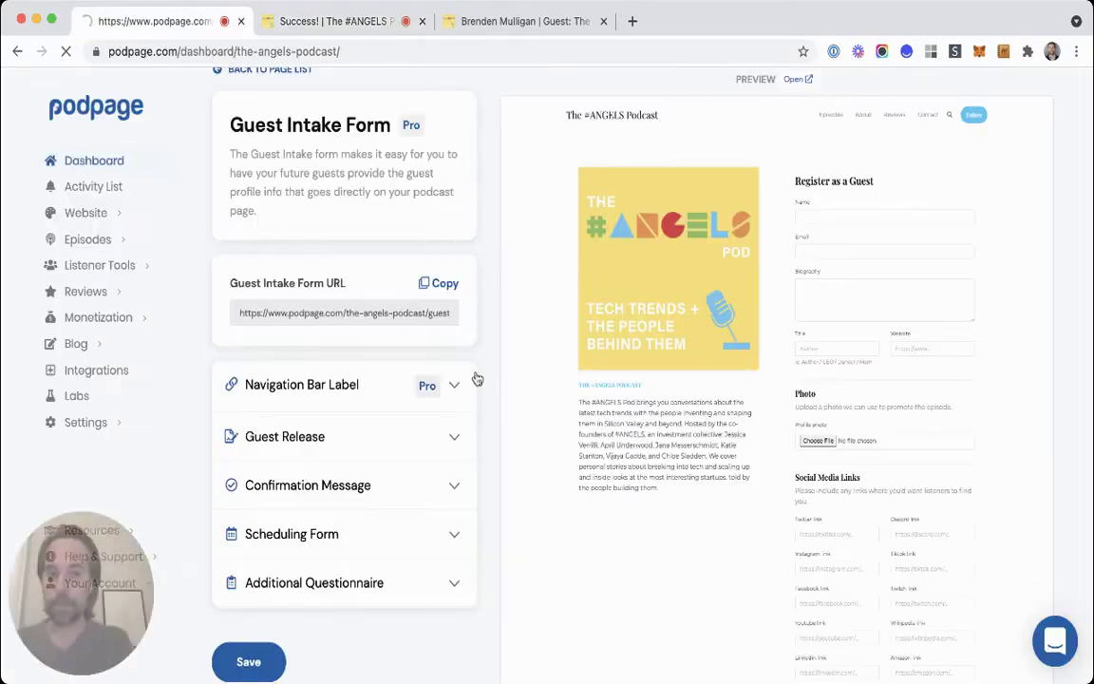
{"action": "scroll", "coordinate": [895, 317], "scroll_direction": "down", "scroll_amount": 3}
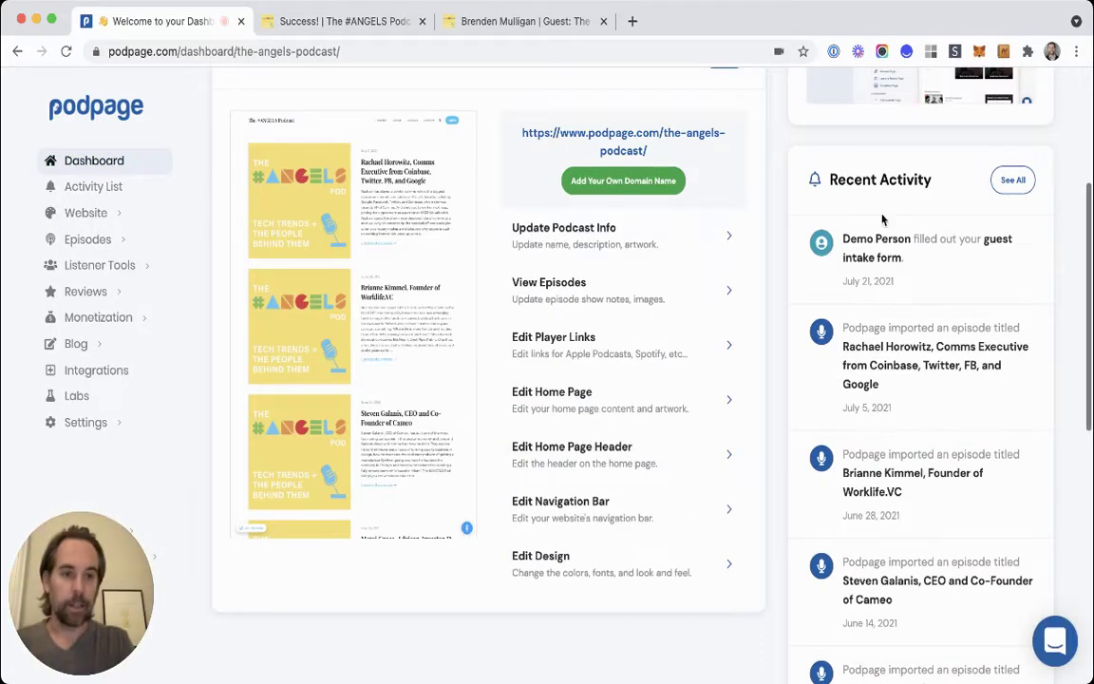
{"action": "left_click", "coordinate": [93, 239]}
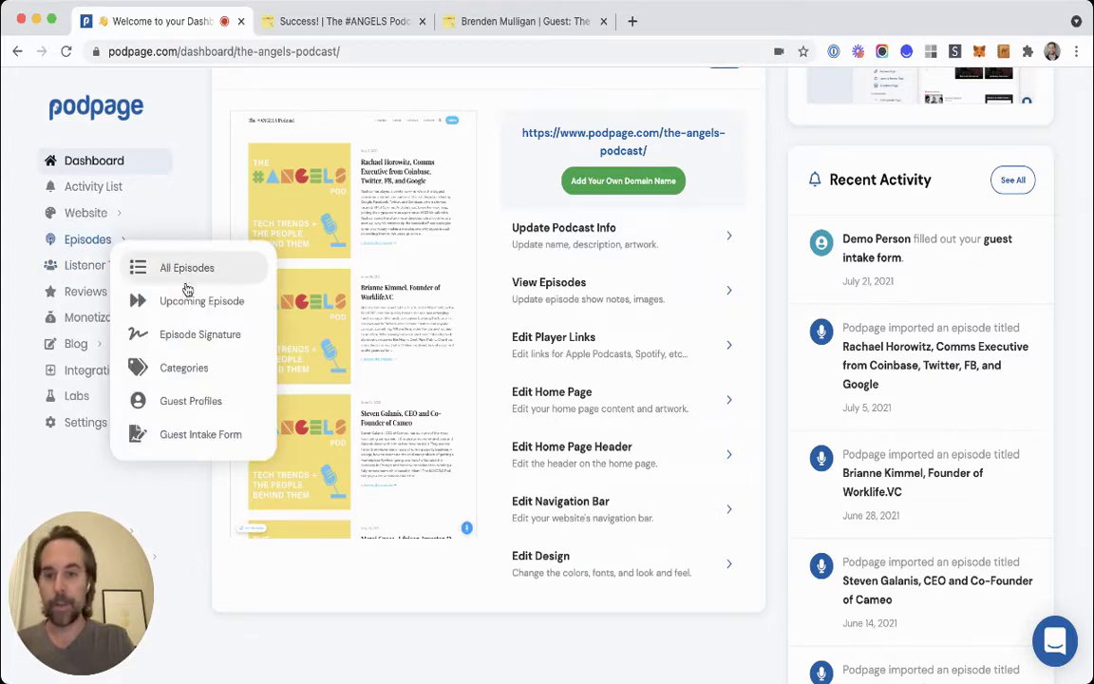
{"action": "left_click", "coordinate": [193, 400]}
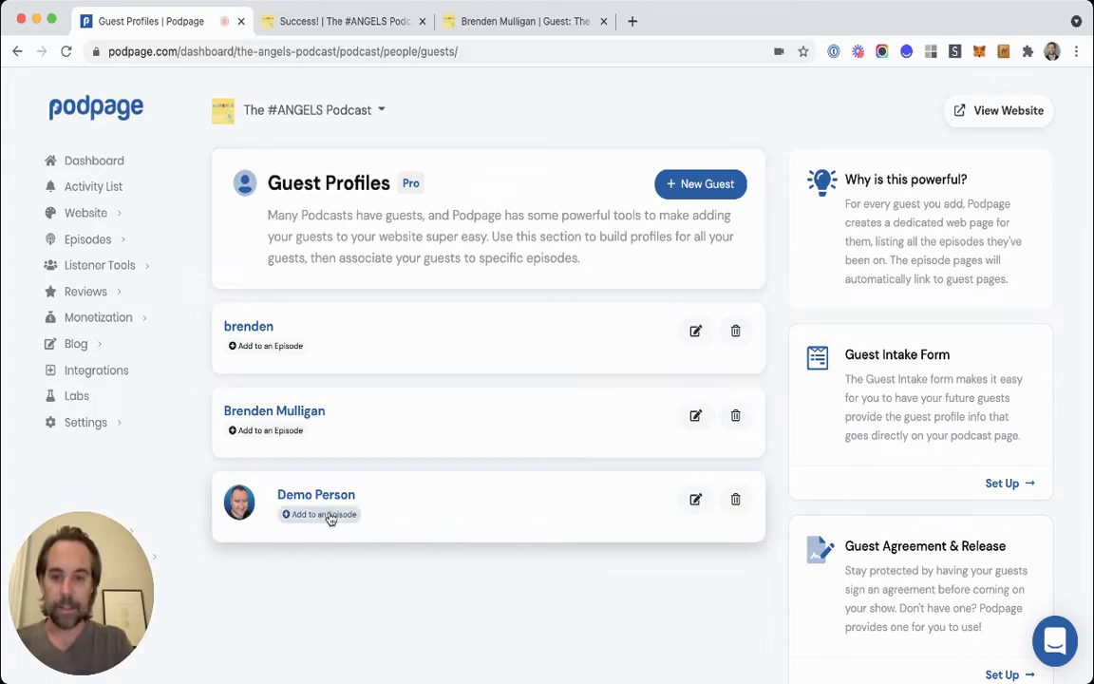
{"action": "left_click", "coordinate": [329, 519]}
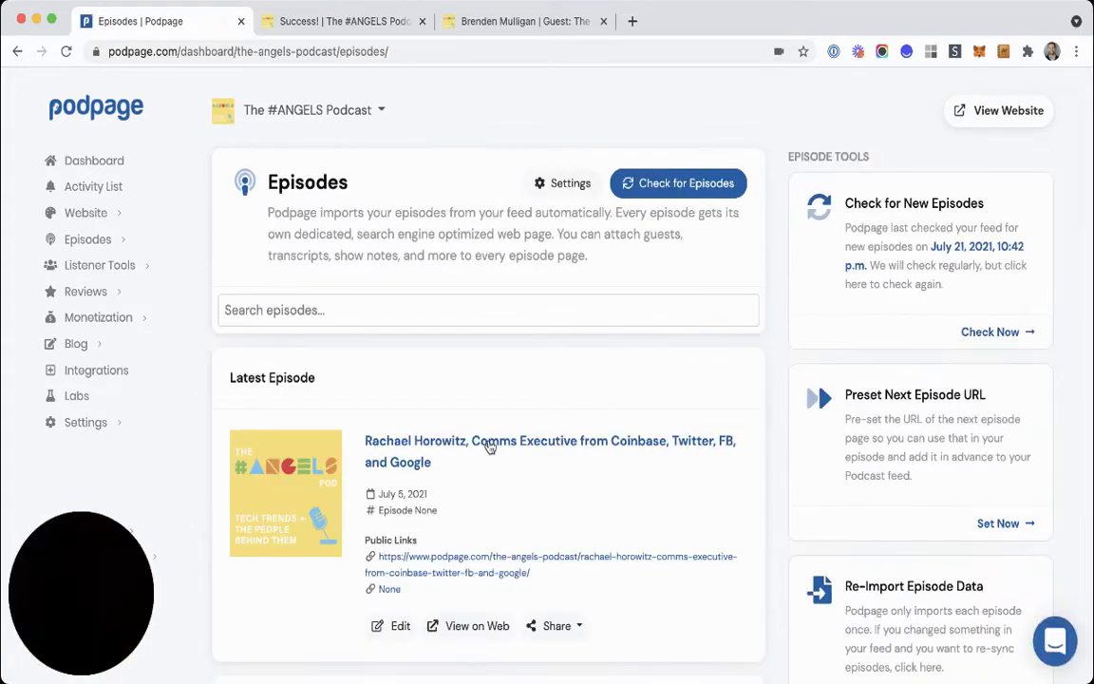
In the latest episode, replace the old guest tag with the new demo guest and save
{"action": "left_click", "coordinate": [489, 446]}
{"action": "scroll", "coordinate": [489, 445], "scroll_direction": "down", "scroll_amount": 8}
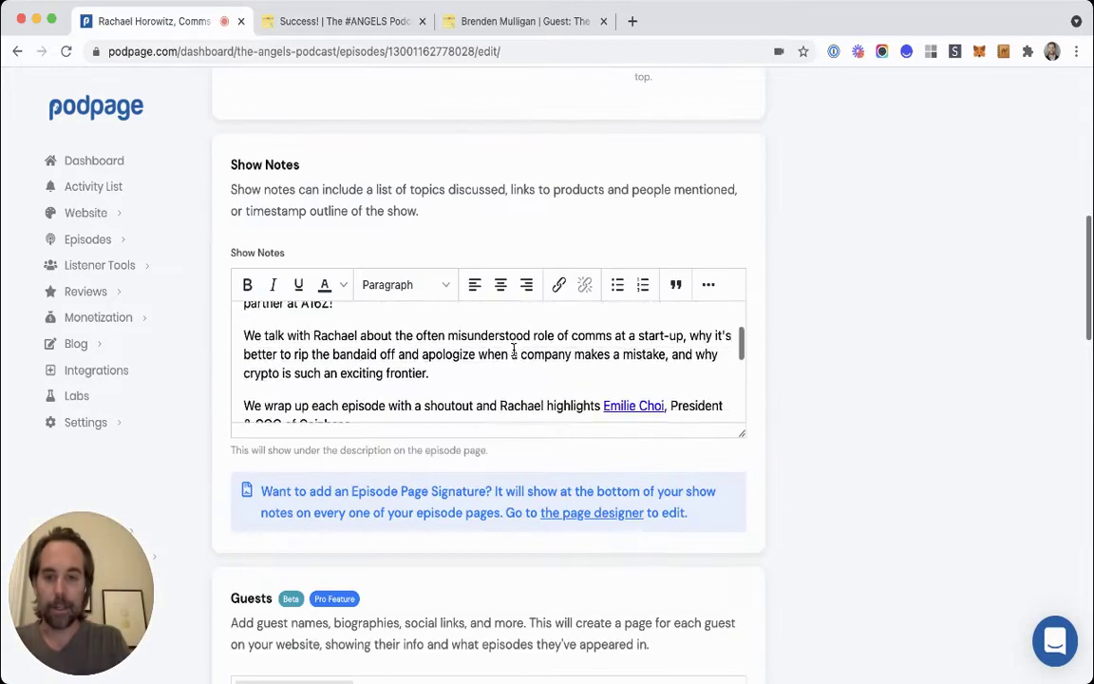
{"action": "scroll", "coordinate": [513, 352], "scroll_direction": "down", "scroll_amount": 5}
{"action": "scroll", "coordinate": [504, 509], "scroll_direction": "down", "scroll_amount": 5}
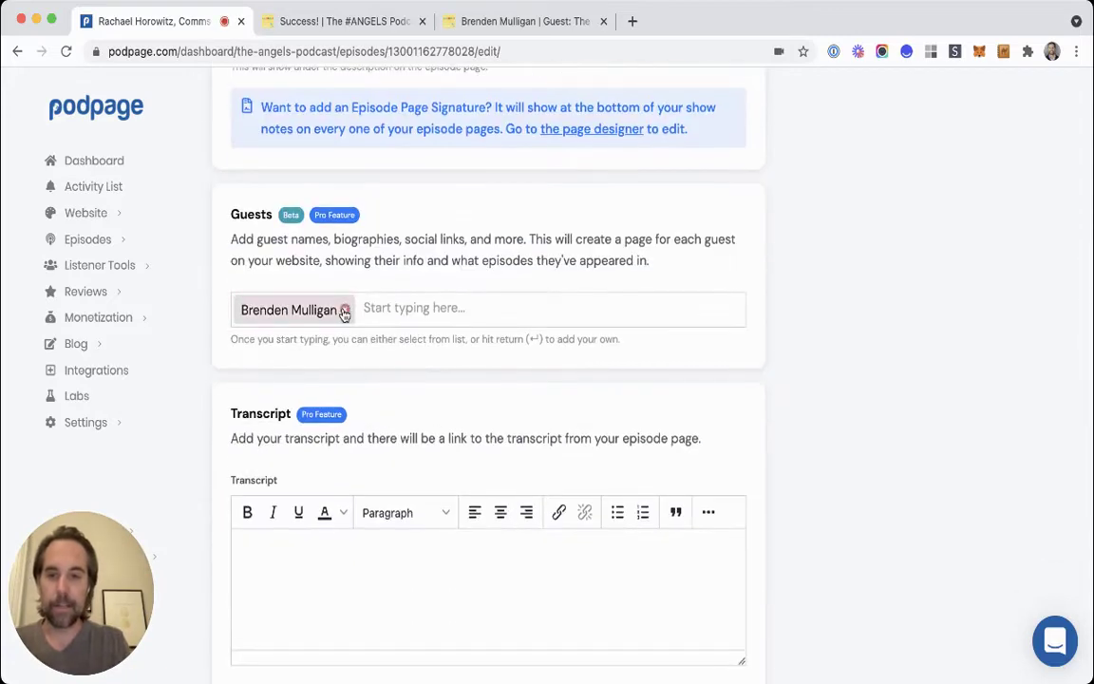
{"action": "left_click", "coordinate": [344, 314]}
{"action": "type", "text": "demo"}
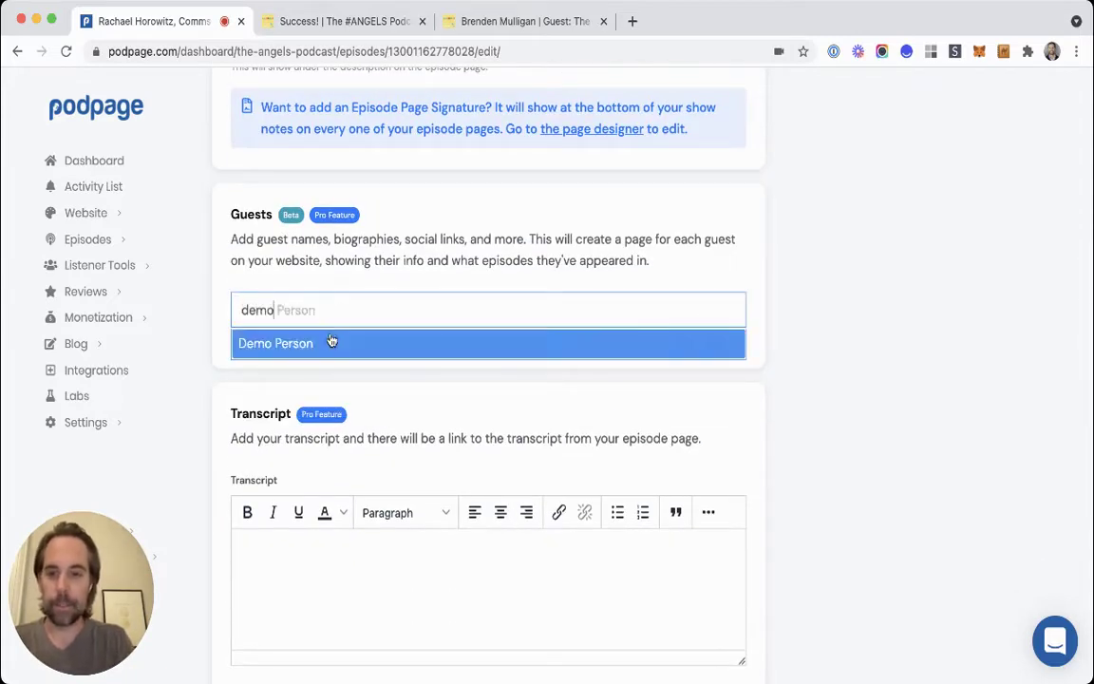
{"action": "left_click", "coordinate": [331, 341]}
{"action": "scroll", "coordinate": [830, 446], "scroll_direction": "down", "scroll_amount": 10}
{"action": "left_click", "coordinate": [708, 470]}
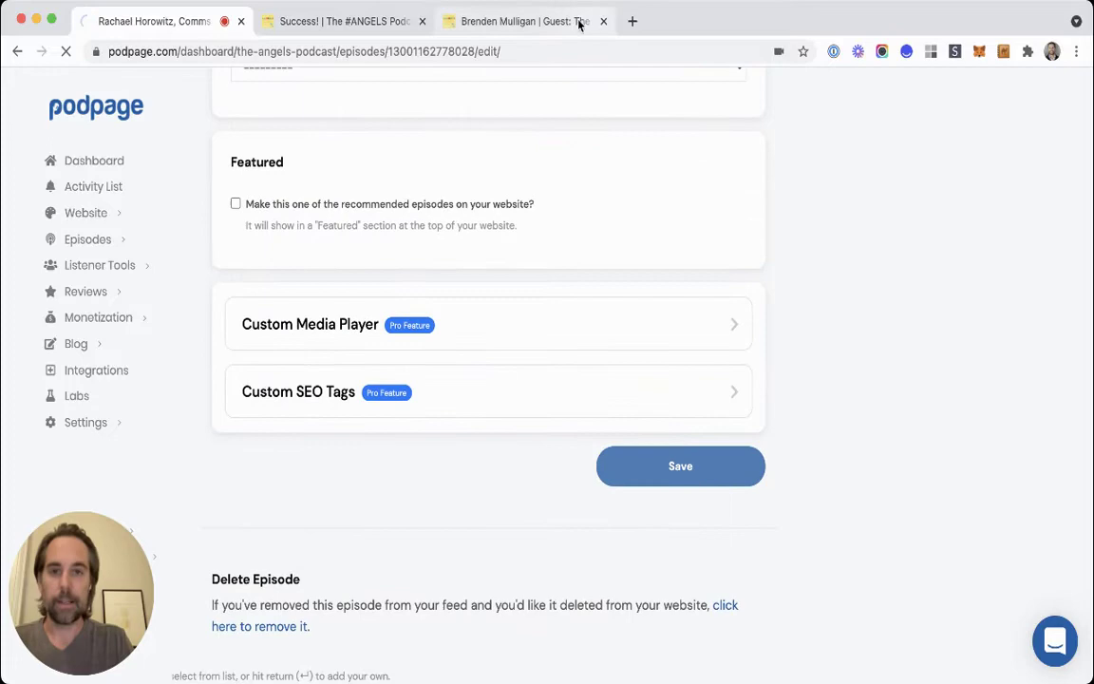
{"action": "left_click", "coordinate": [532, 21]}
Browse the public episodes list, latest episode and guest page, then close the site tabs
{"action": "left_click", "coordinate": [352, 21]}
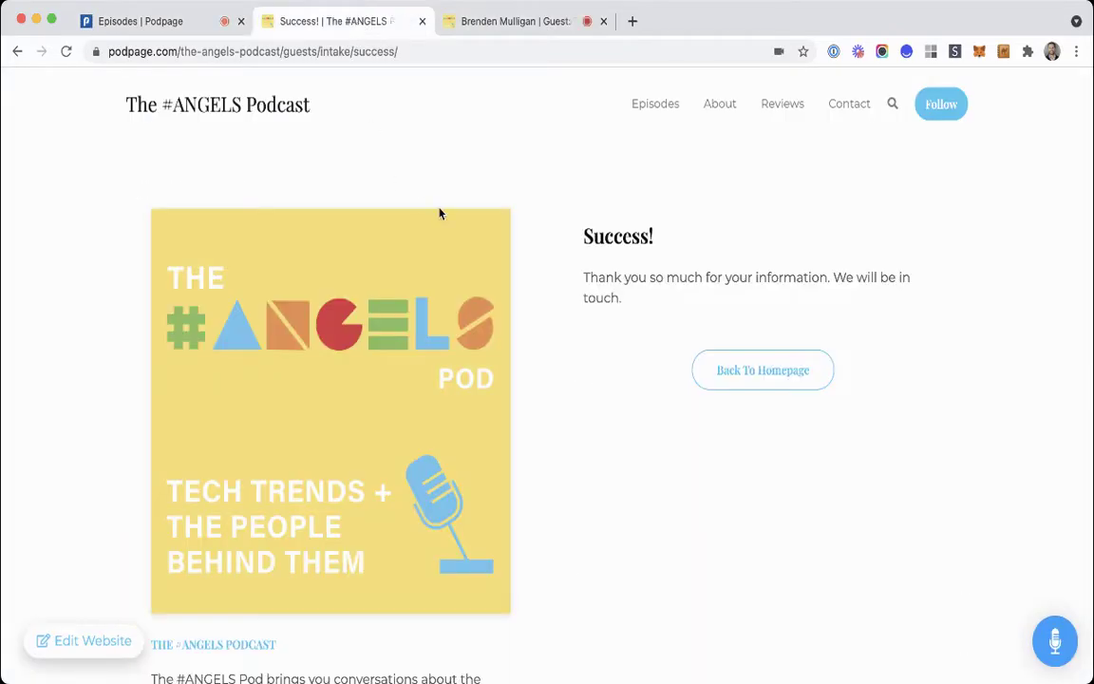
{"action": "left_click", "coordinate": [490, 21]}
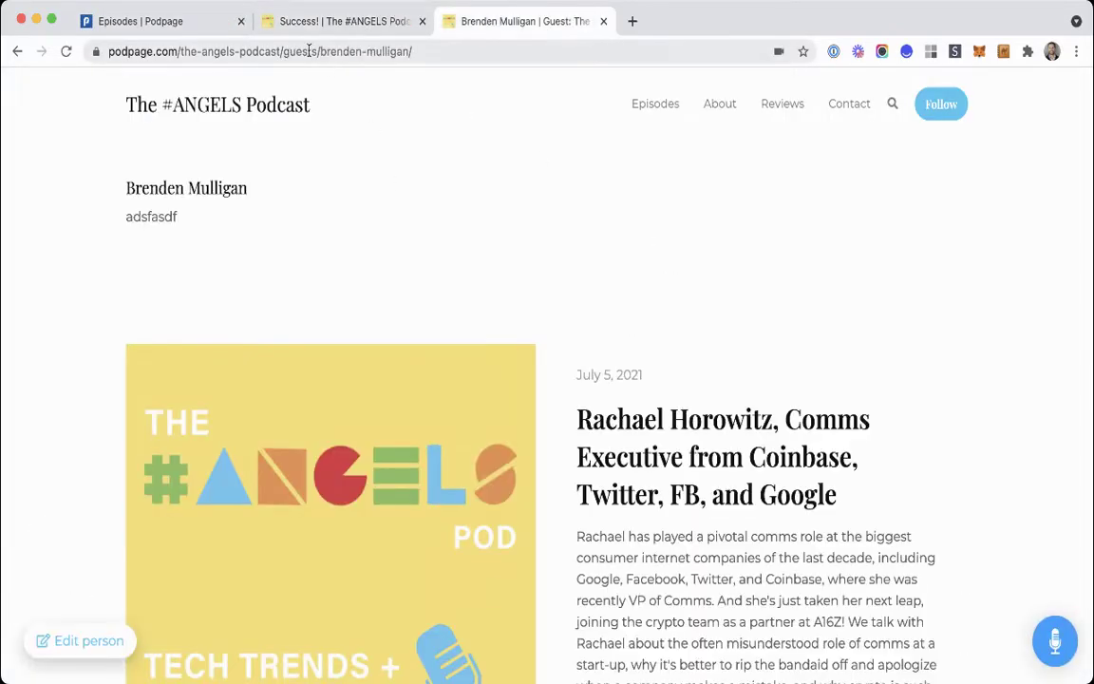
{"action": "left_click", "coordinate": [665, 112]}
{"action": "scroll", "coordinate": [608, 304], "scroll_direction": "down", "scroll_amount": 3}
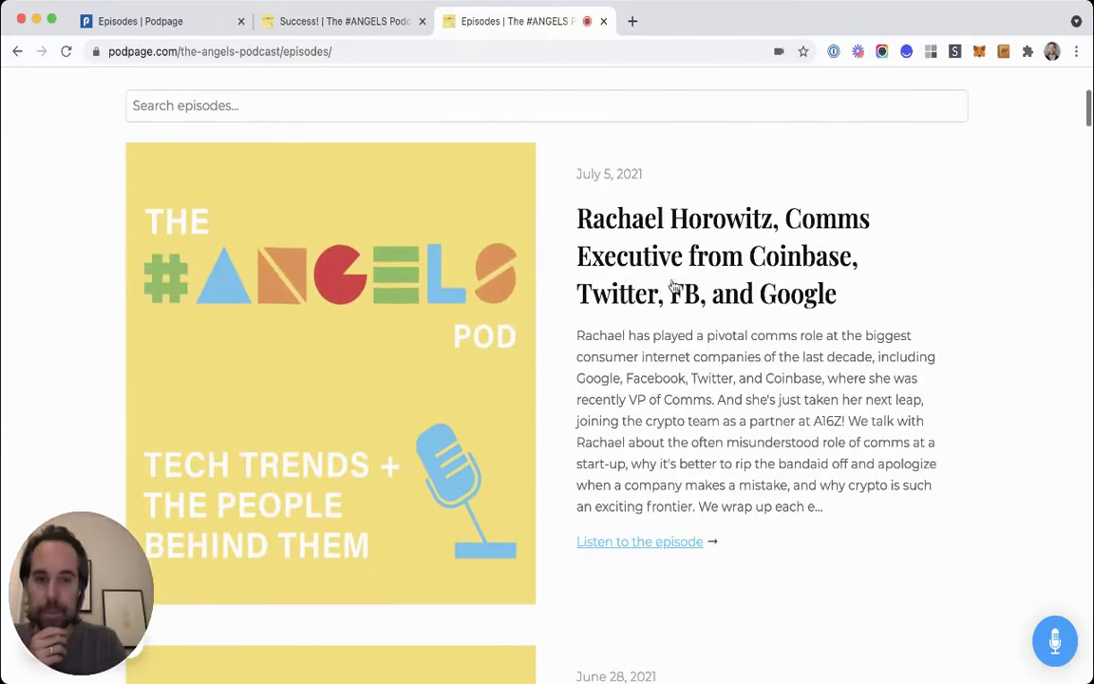
{"action": "left_click", "coordinate": [673, 285]}
{"action": "scroll", "coordinate": [436, 335], "scroll_direction": "down", "scroll_amount": 15}
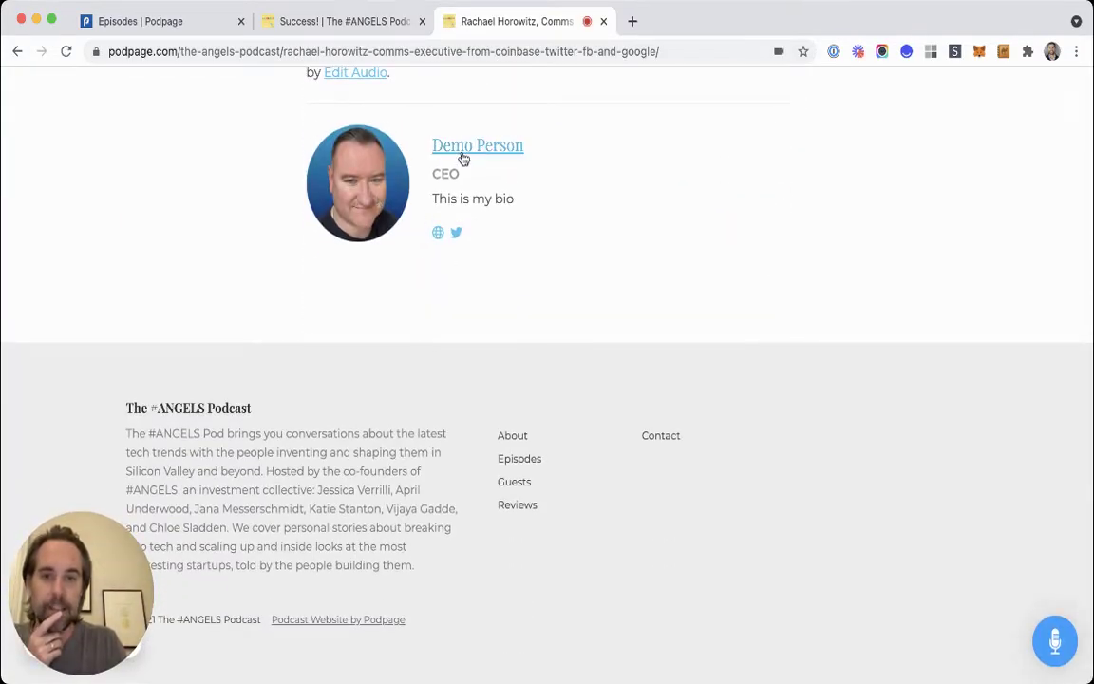
{"action": "left_click", "coordinate": [464, 149]}
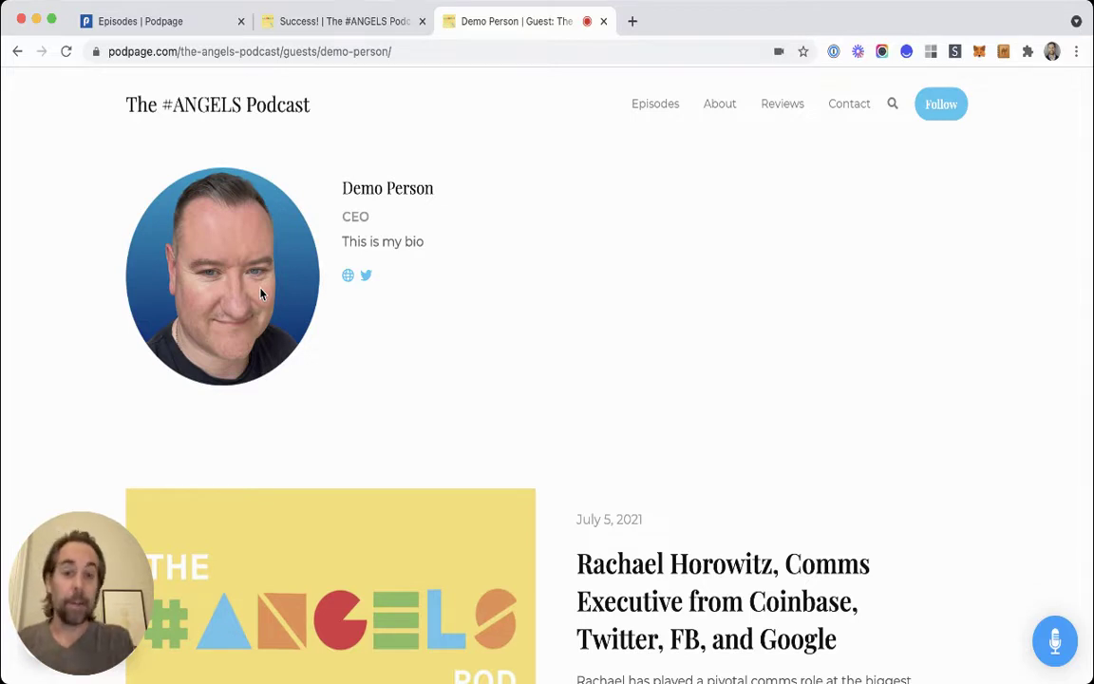
{"action": "key", "text": "super+w"}
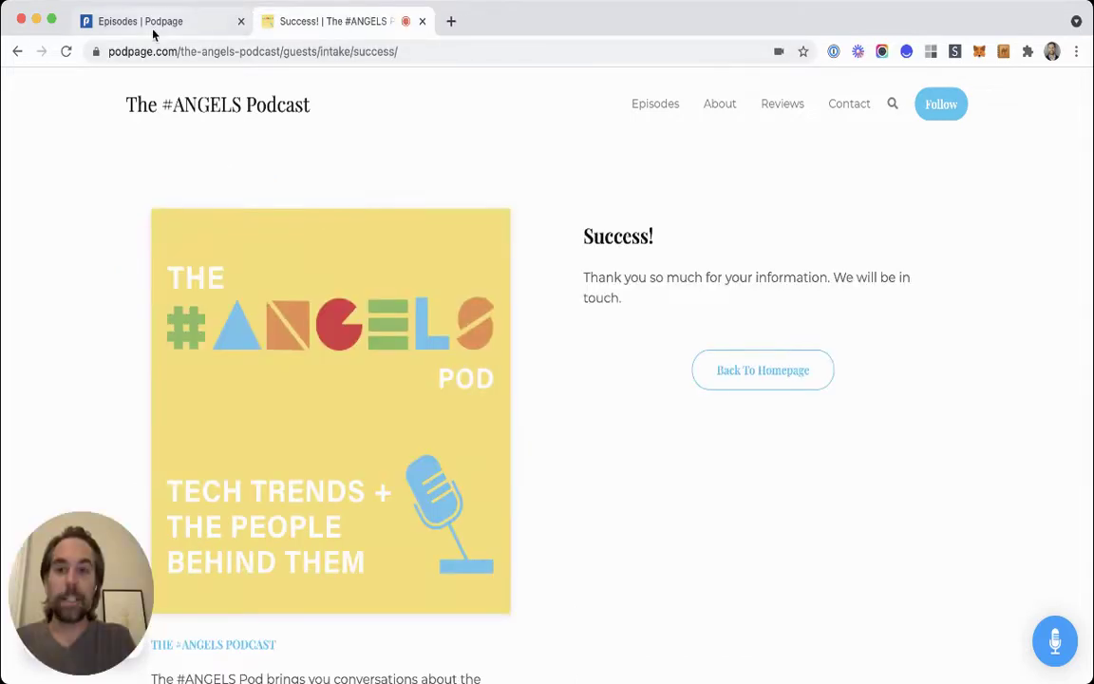
{"action": "left_click", "coordinate": [422, 21]}
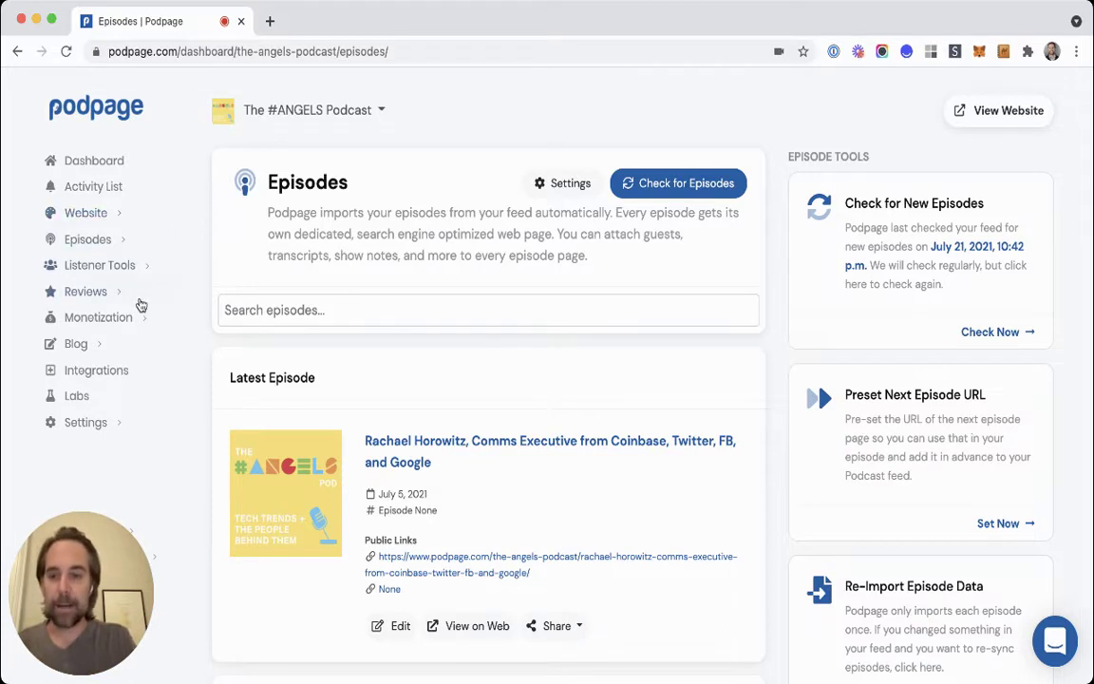
Go to Monetization > Sponsors and start an empty New Sponsor form
{"action": "left_click", "coordinate": [132, 318]}
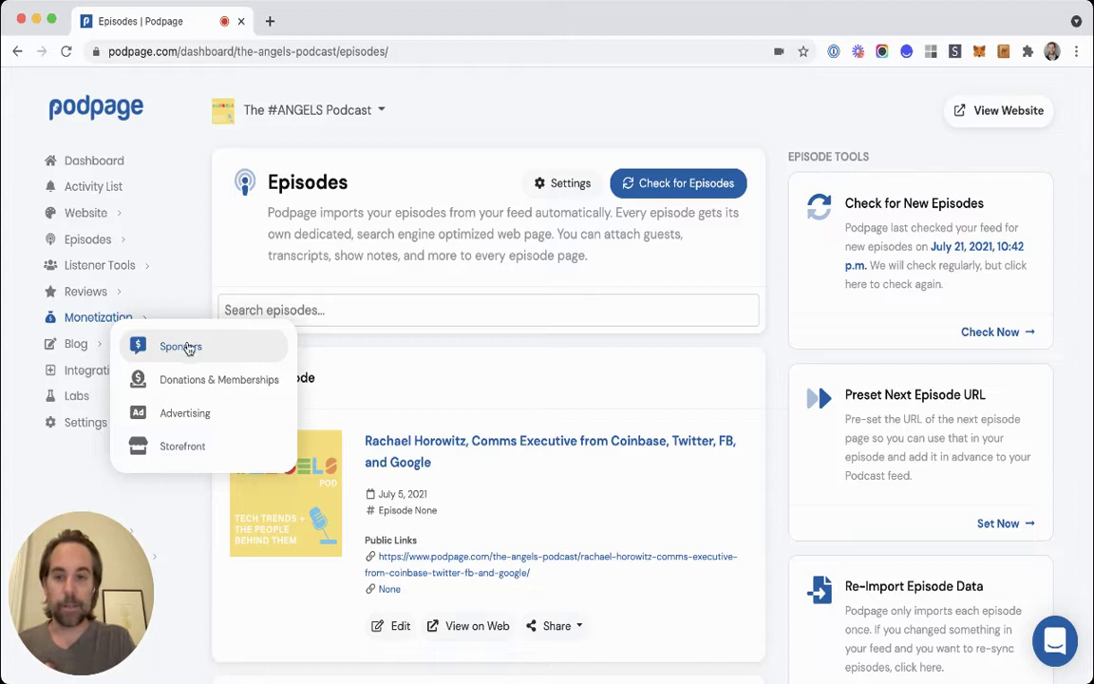
{"action": "left_click", "coordinate": [180, 346]}
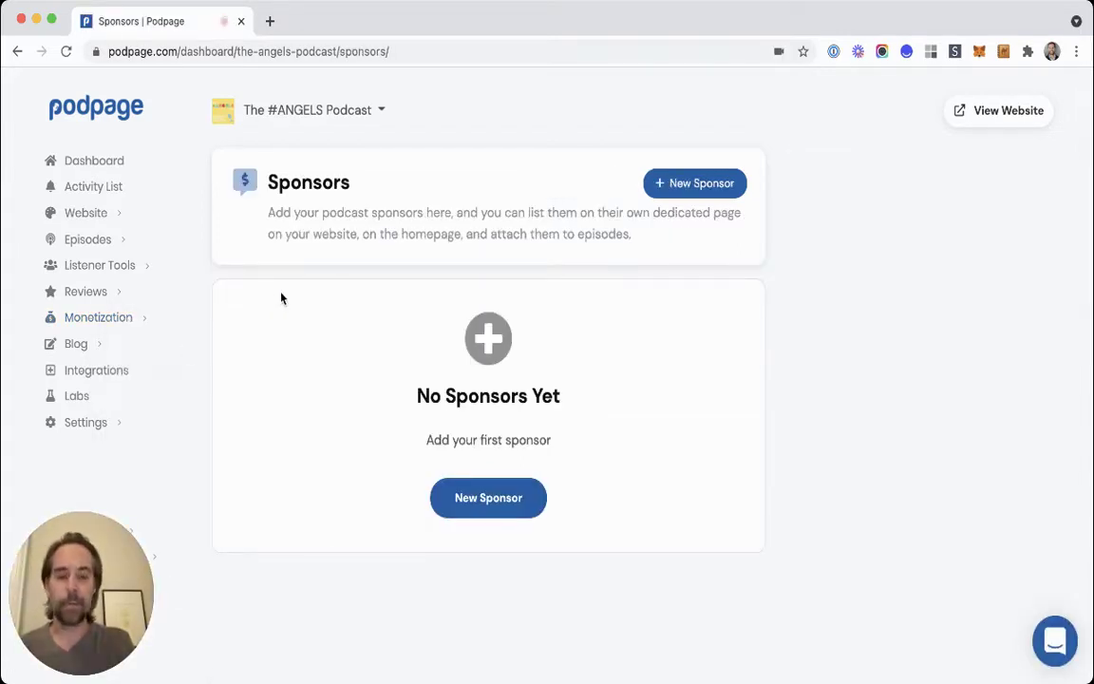
{"action": "left_click", "coordinate": [490, 507]}
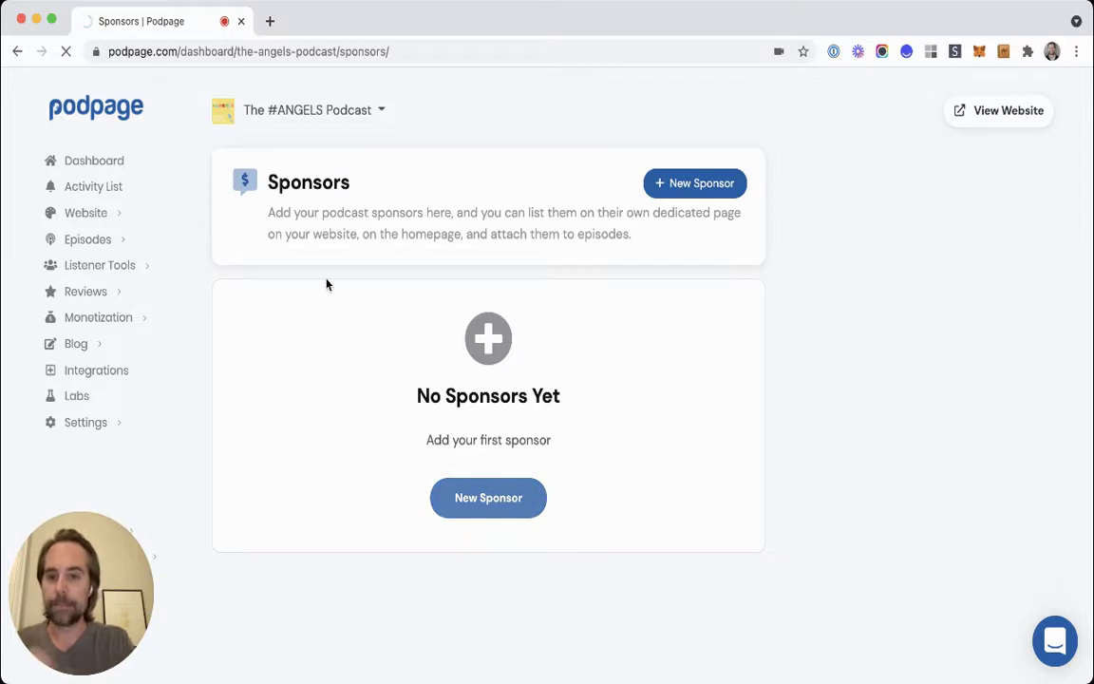
{"action": "scroll", "coordinate": [347, 303], "scroll_direction": "down", "scroll_amount": 5}
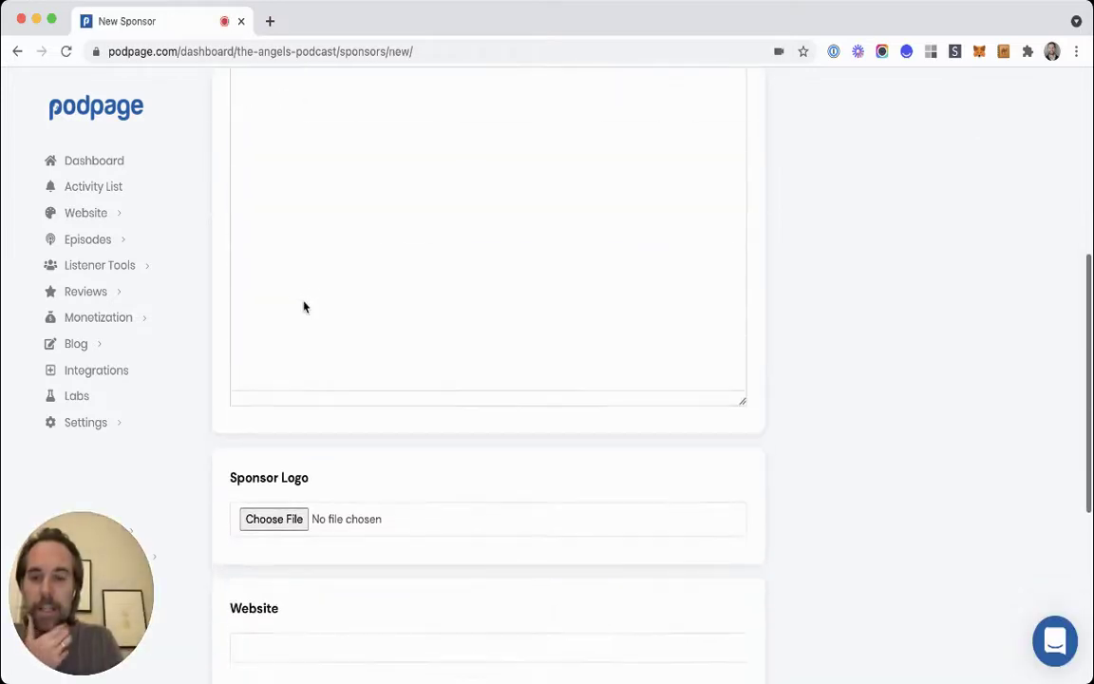
{"action": "scroll", "coordinate": [303, 305], "scroll_direction": "up", "scroll_amount": 8}
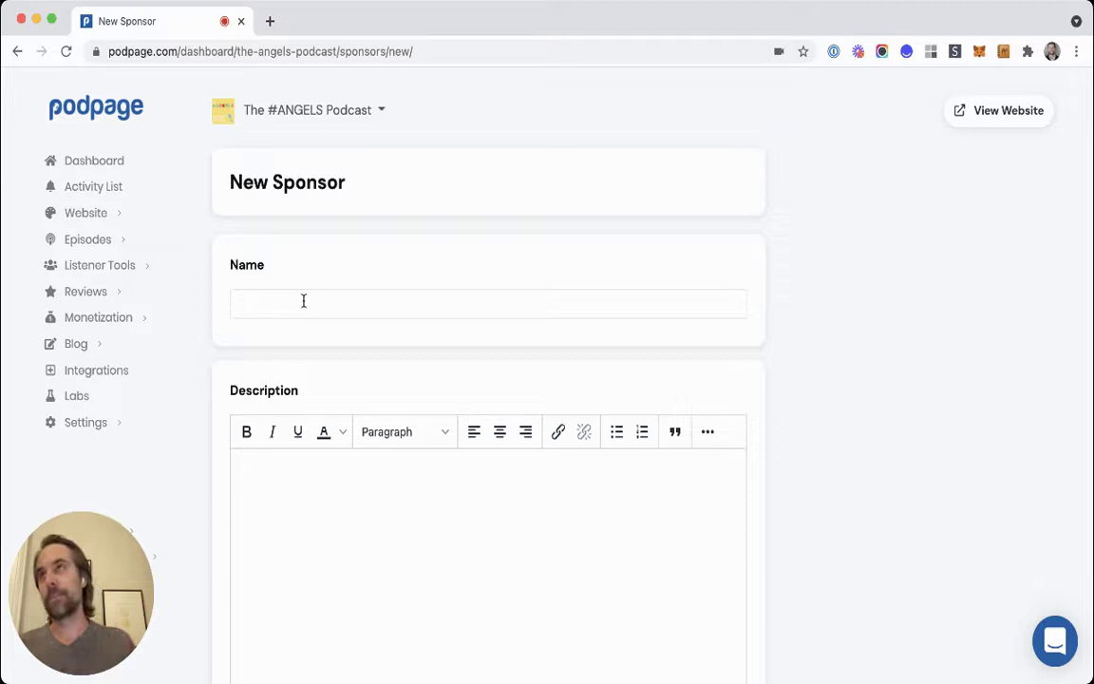
{"action": "left_click", "coordinate": [303, 304]}
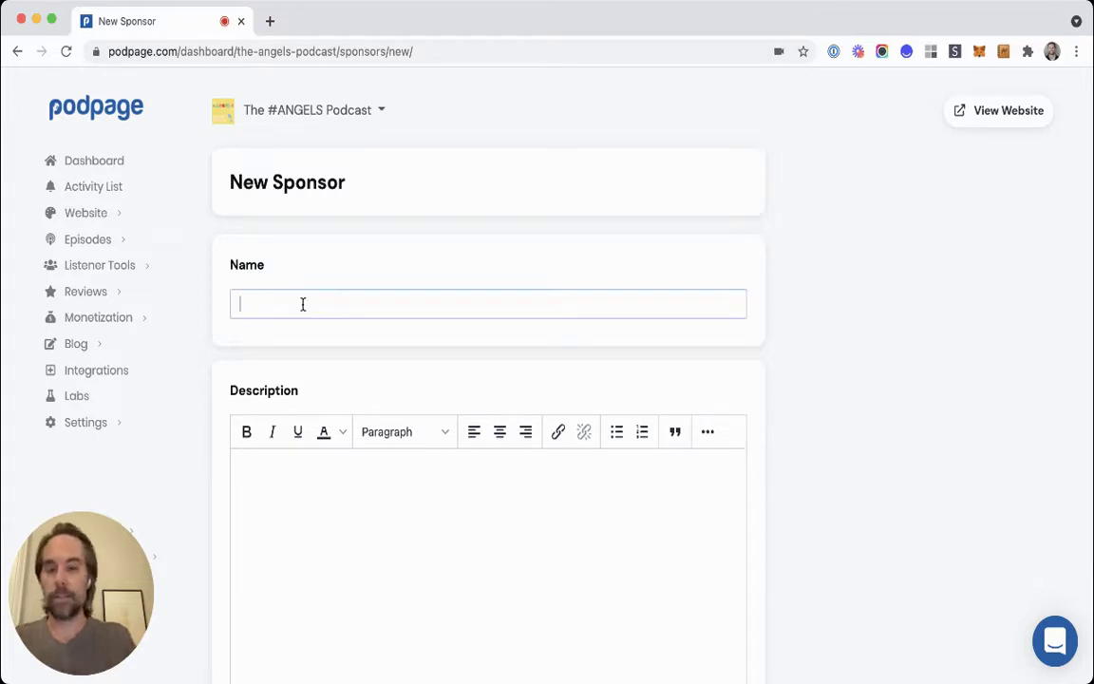
{"action": "type", "text": "Awesome Sponsor"}
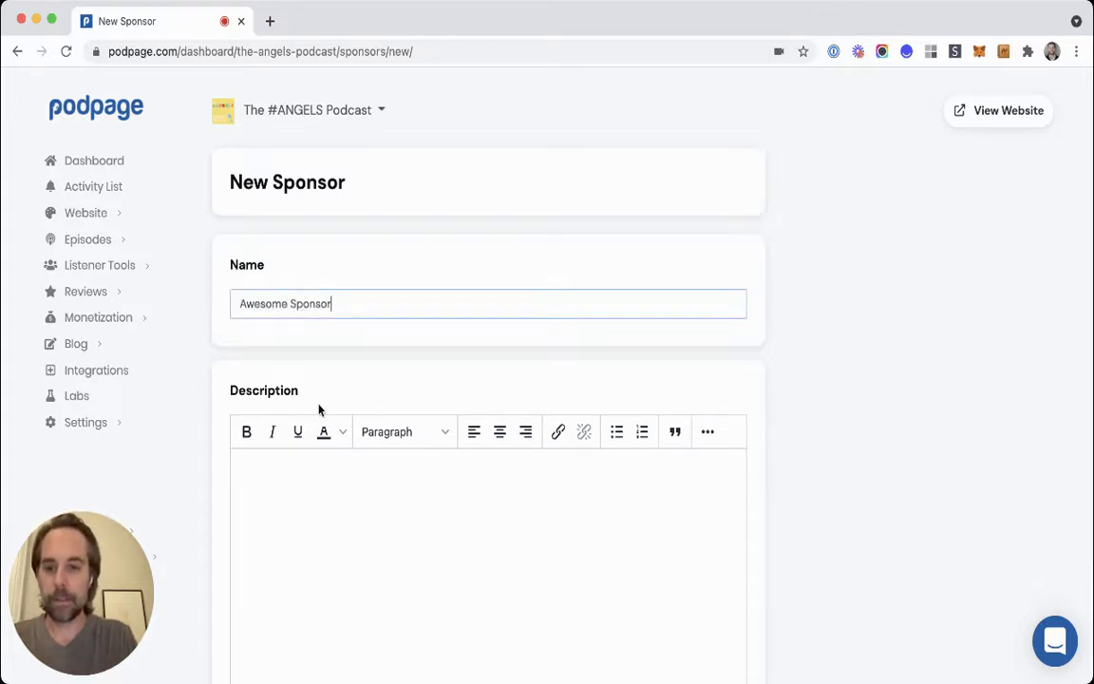
{"action": "scroll", "coordinate": [319, 409], "scroll_direction": "down", "scroll_amount": 5}
{"action": "left_click", "coordinate": [333, 371]}
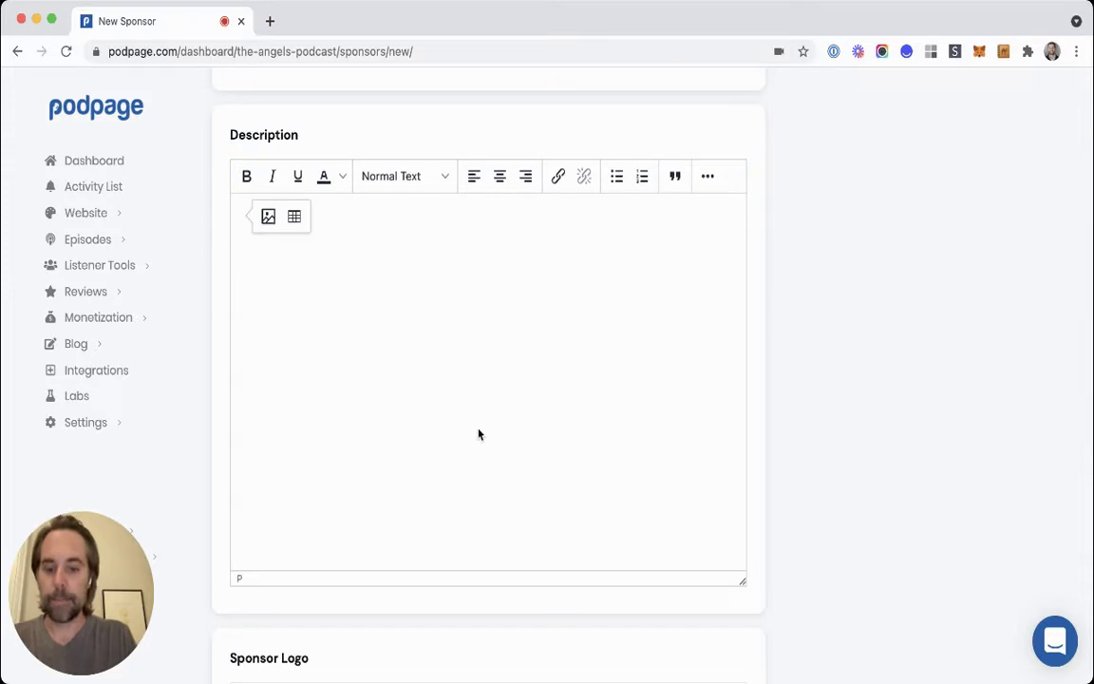
{"action": "type", "text": "This sponsor ro"}
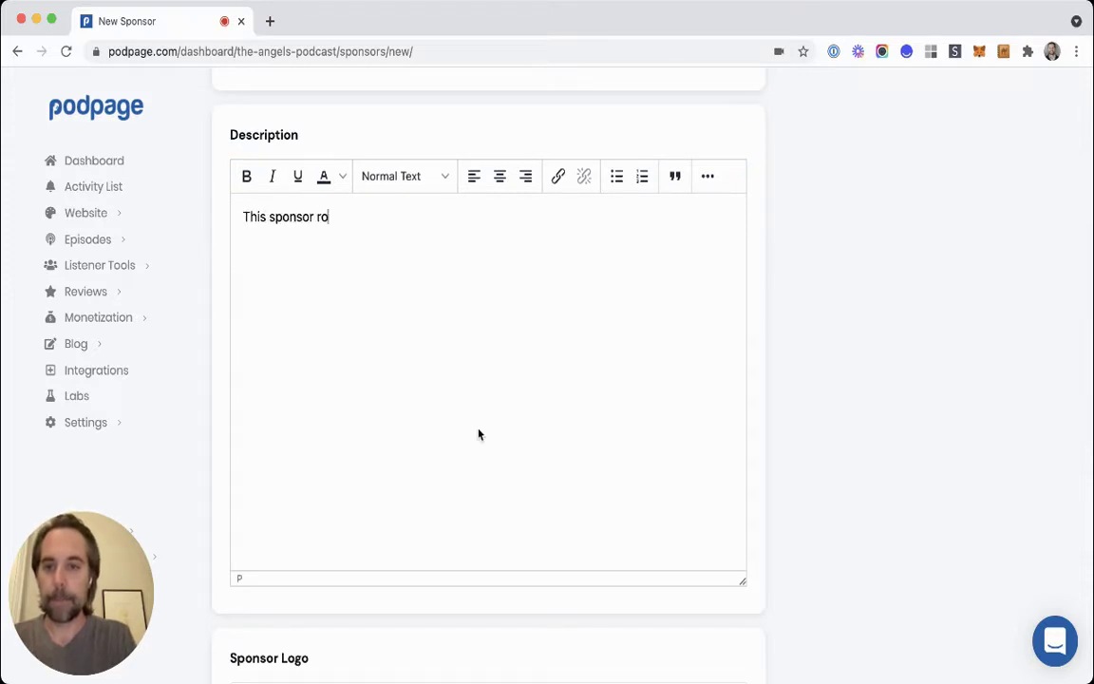
{"action": "type", "text": "cks"}
{"action": "scroll", "coordinate": [383, 408], "scroll_direction": "down", "scroll_amount": 5}
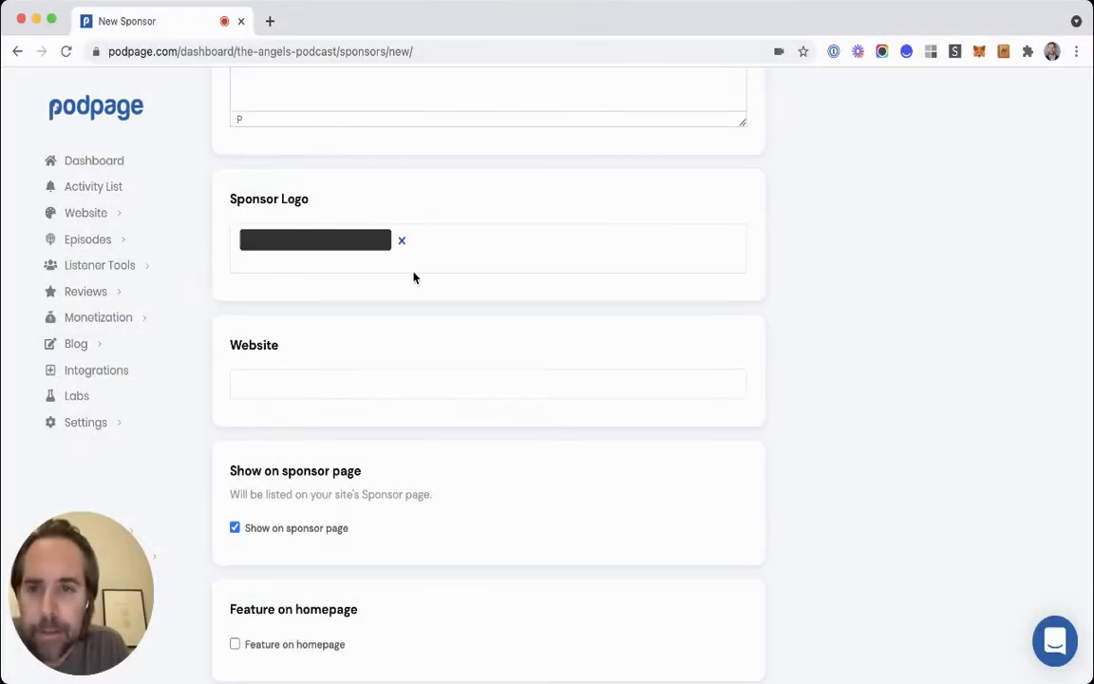
{"action": "scroll", "coordinate": [227, 407], "scroll_direction": "down", "scroll_amount": 3}
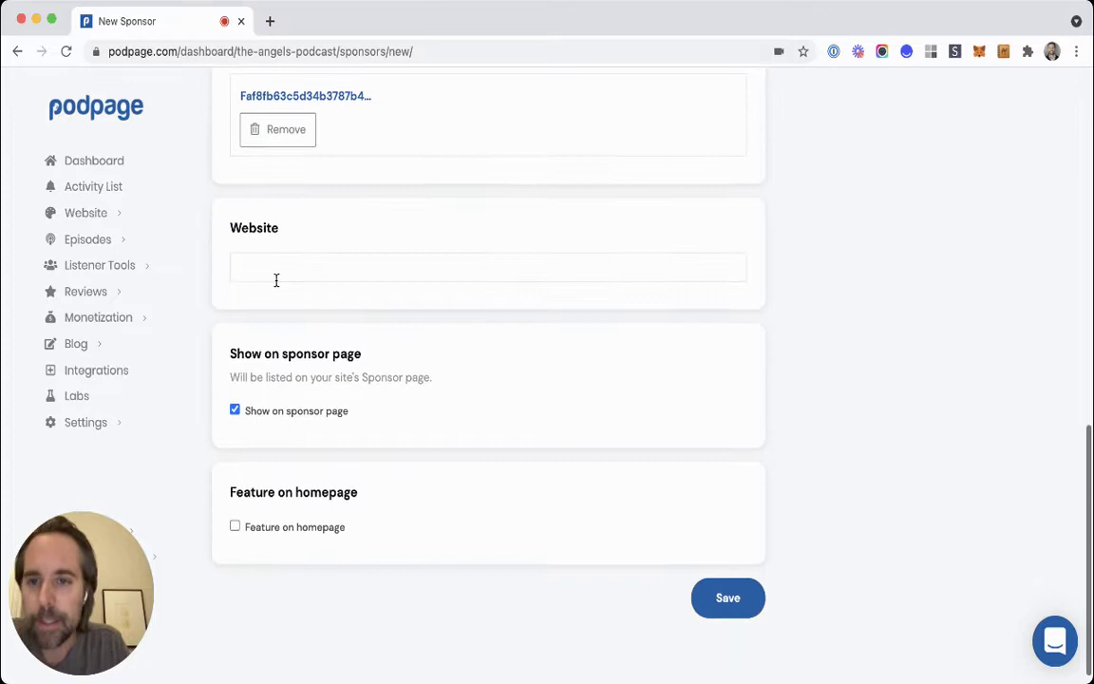
{"action": "left_click", "coordinate": [268, 265]}
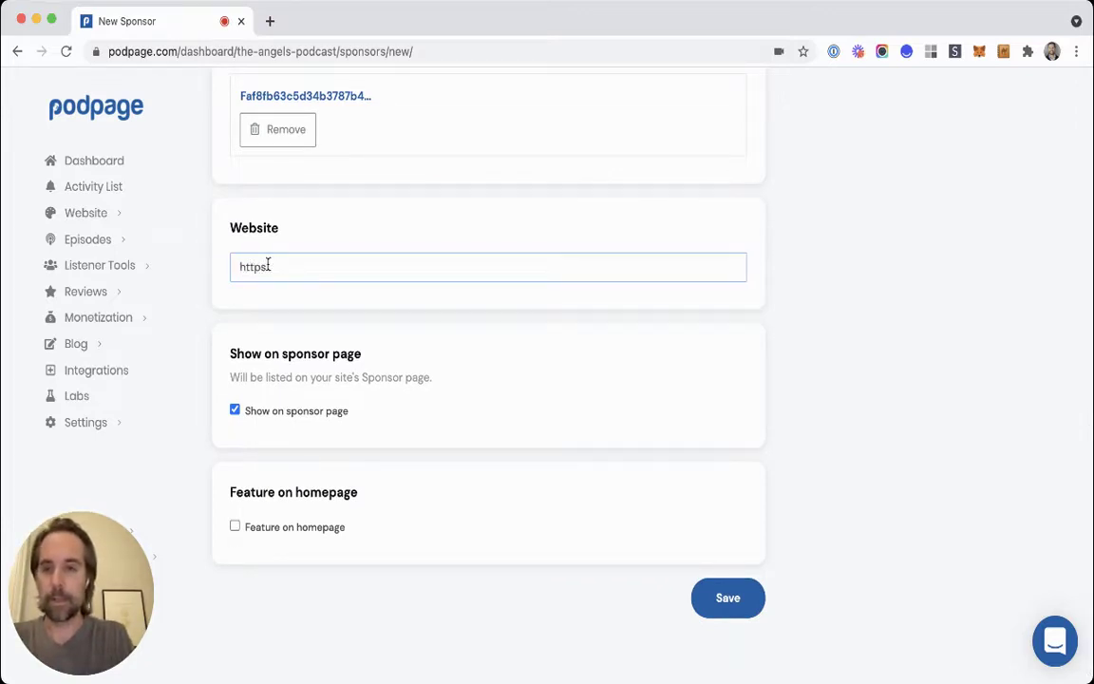
{"action": "type", "text": "https://modern."}
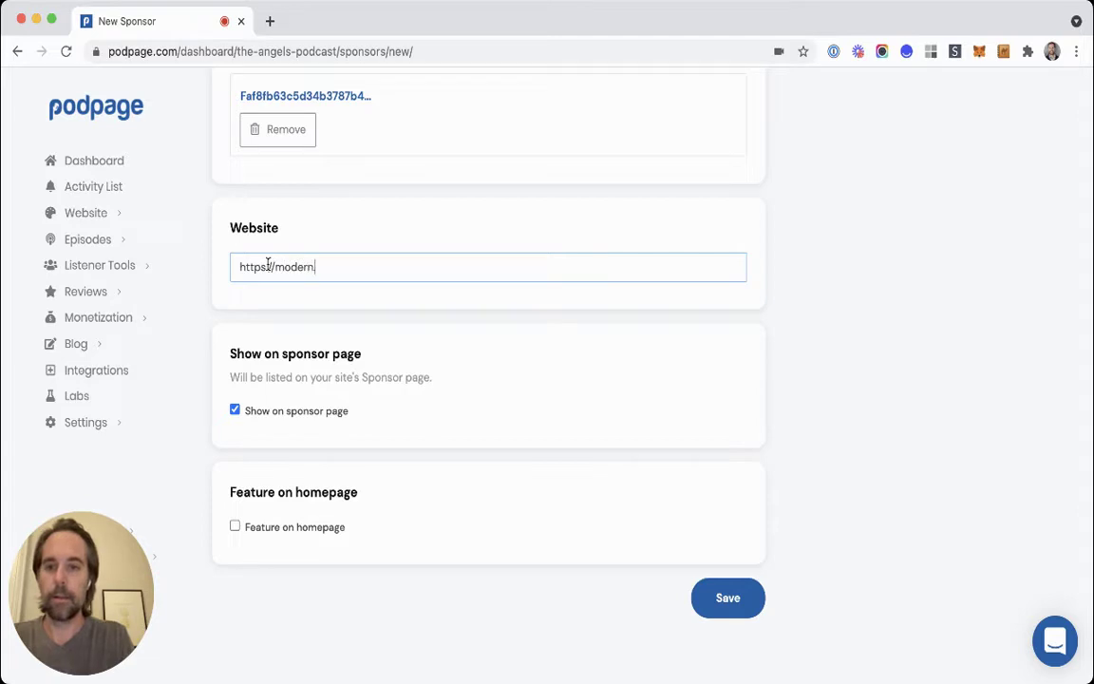
{"action": "type", "text": "finance"}
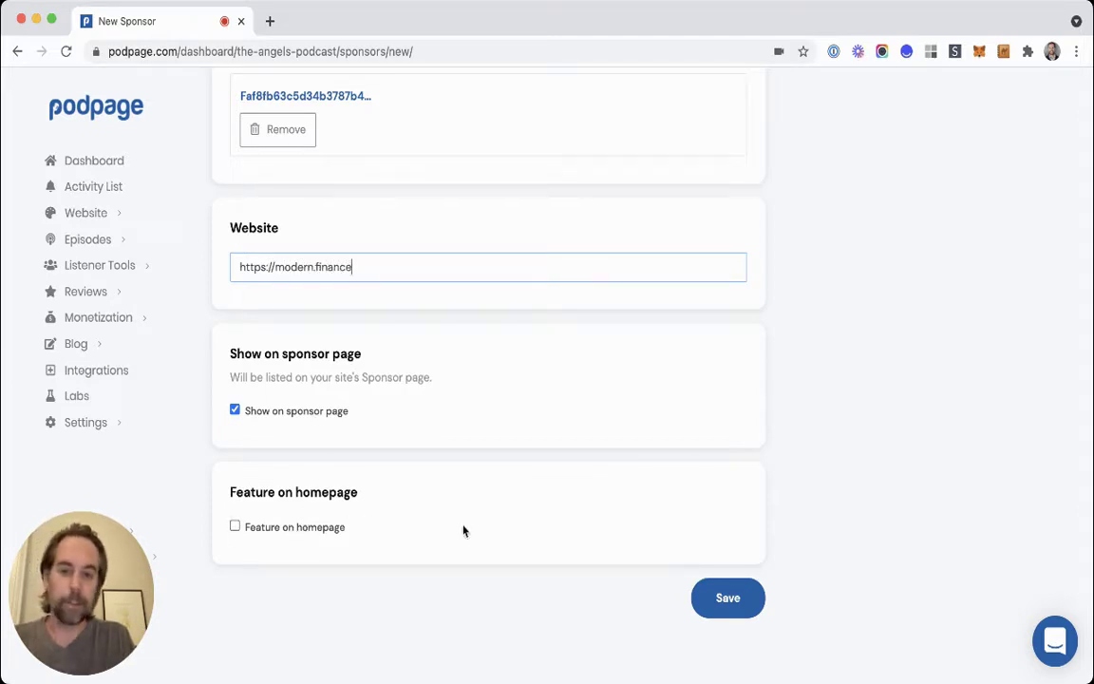
{"action": "left_click", "coordinate": [736, 588]}
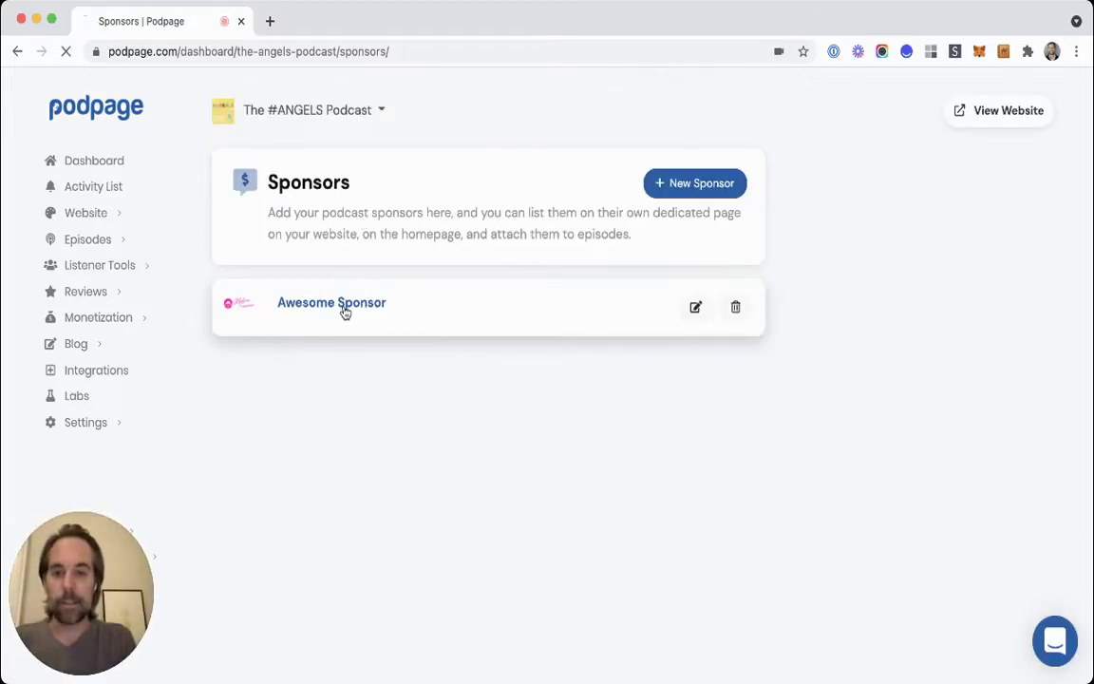
Rename the sponsor Awesome Sponsor to 'Modern Finance Podcast'
{"action": "left_click", "coordinate": [344, 305]}
{"action": "triple_click", "coordinate": [347, 306]}
{"action": "type", "text": "Moo"}
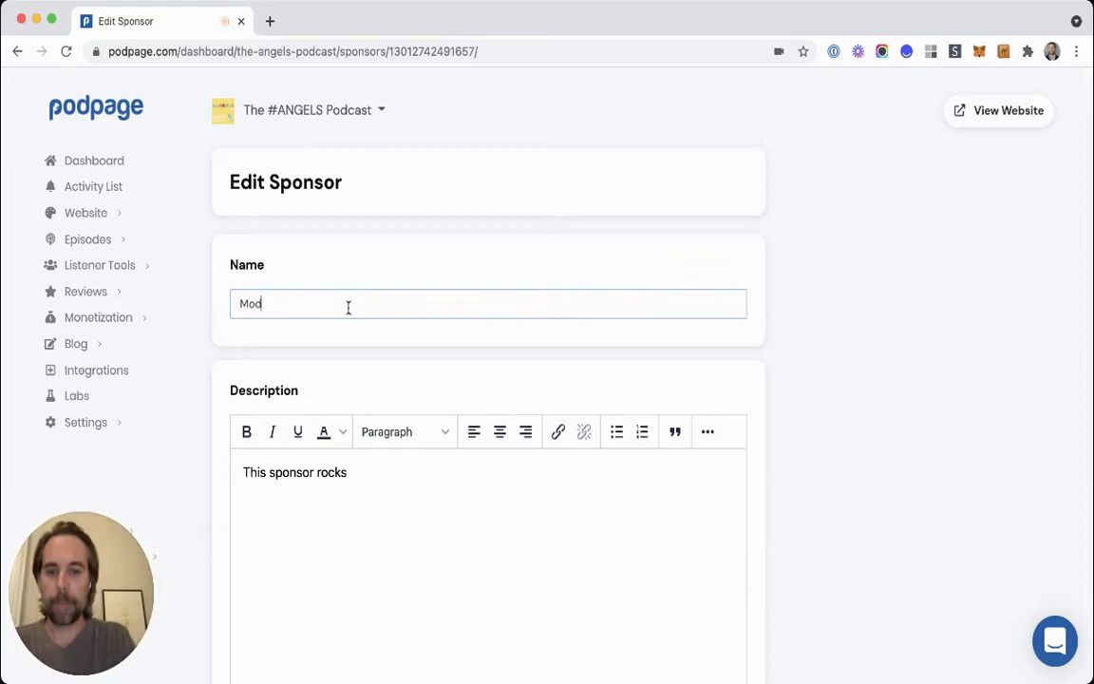
{"action": "type", "text": "en"}
{"action": "type", "text": "n Finance "}
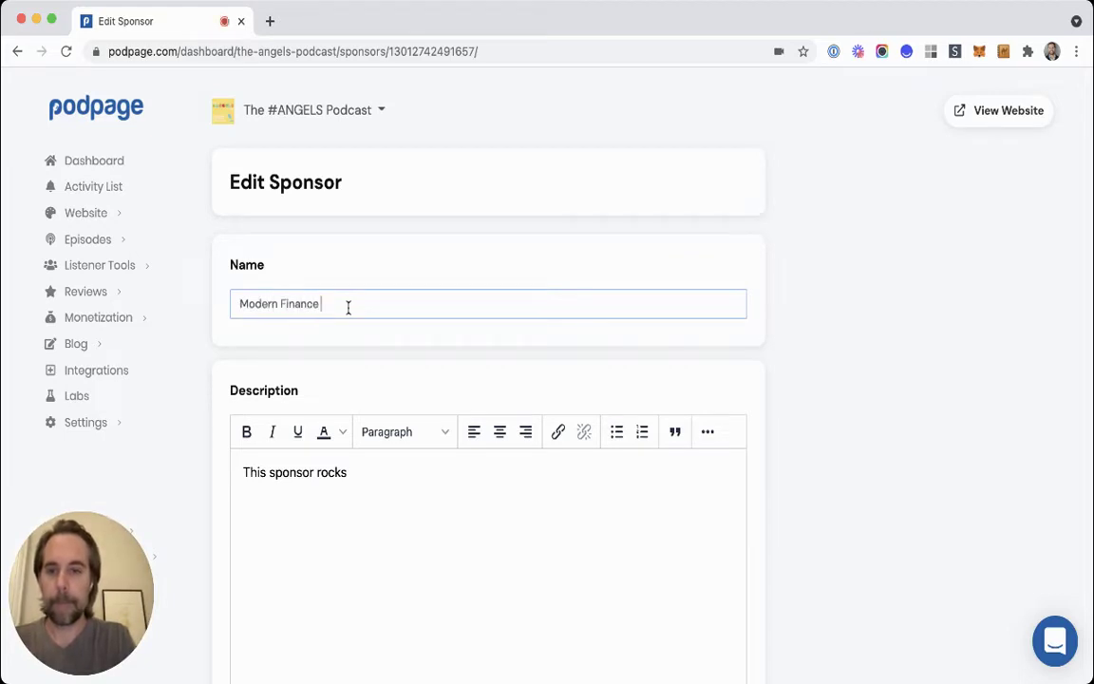
{"action": "type", "text": "Podcast"}
{"action": "key", "text": "Return"}
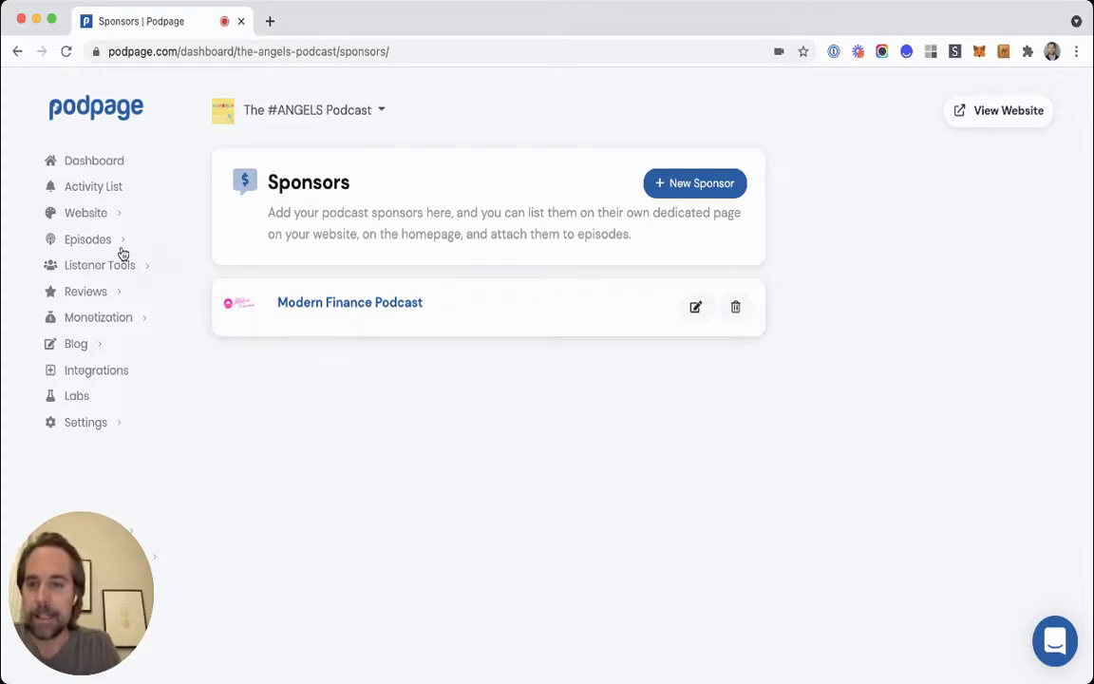
Set the latest episode's Episode Sponsor to Modern Finance Podcast and save the episode
{"action": "mouse_move", "coordinate": [108, 247]}
{"action": "left_click", "coordinate": [190, 268]}
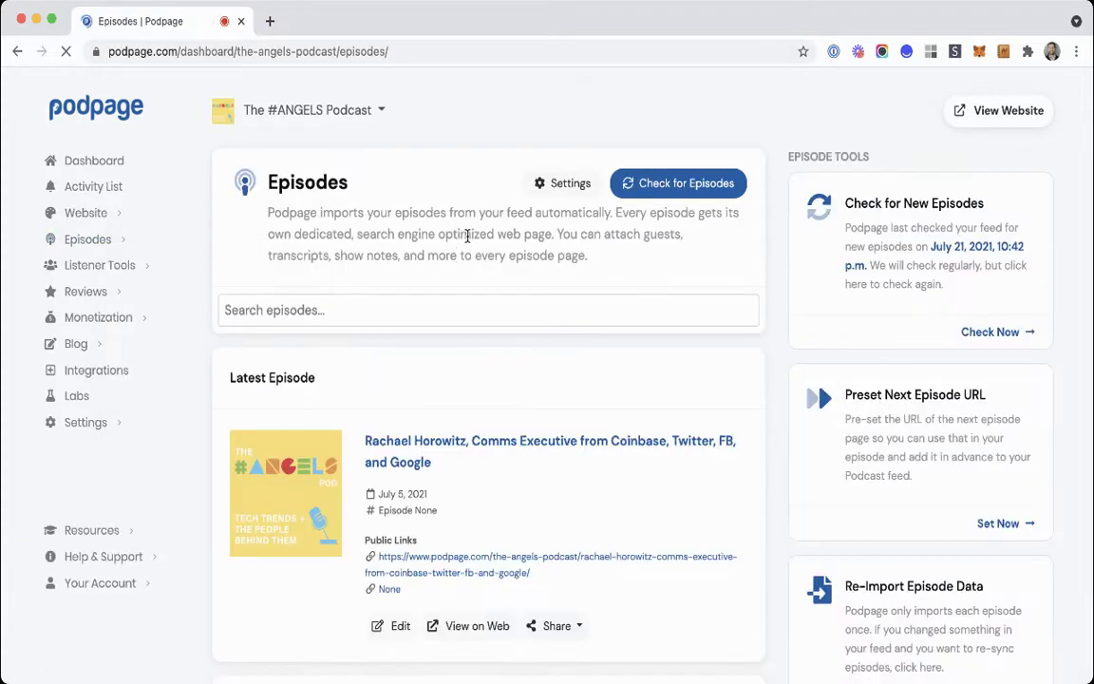
{"action": "left_click", "coordinate": [396, 446]}
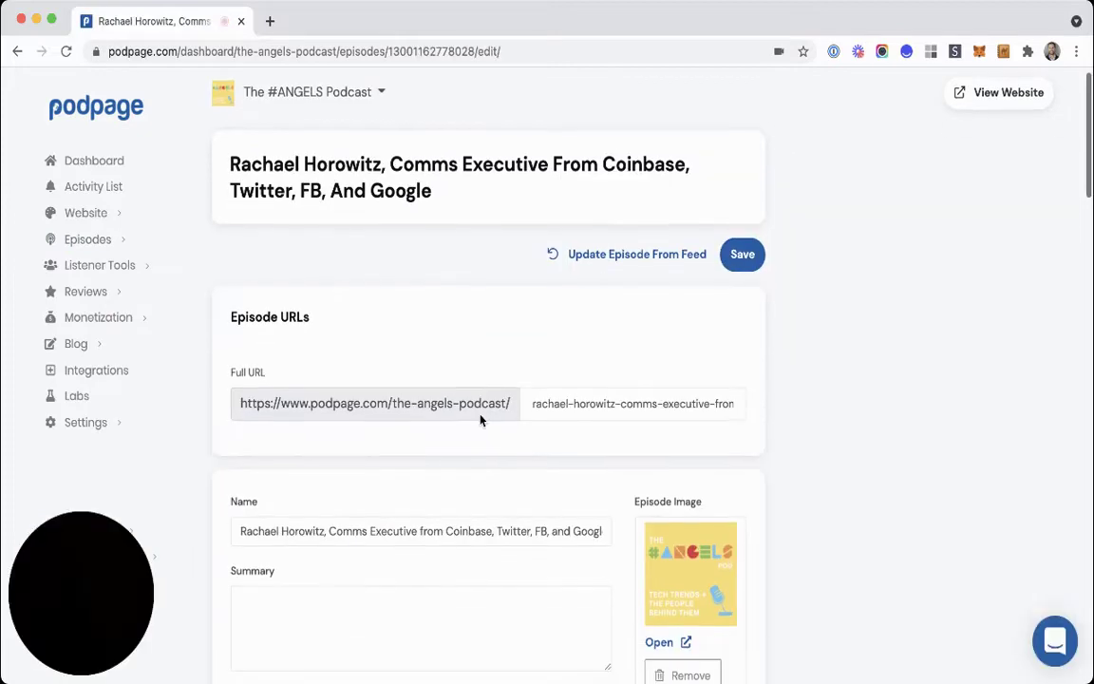
{"action": "key", "text": "super+f"}
{"action": "type", "text": "spon"}
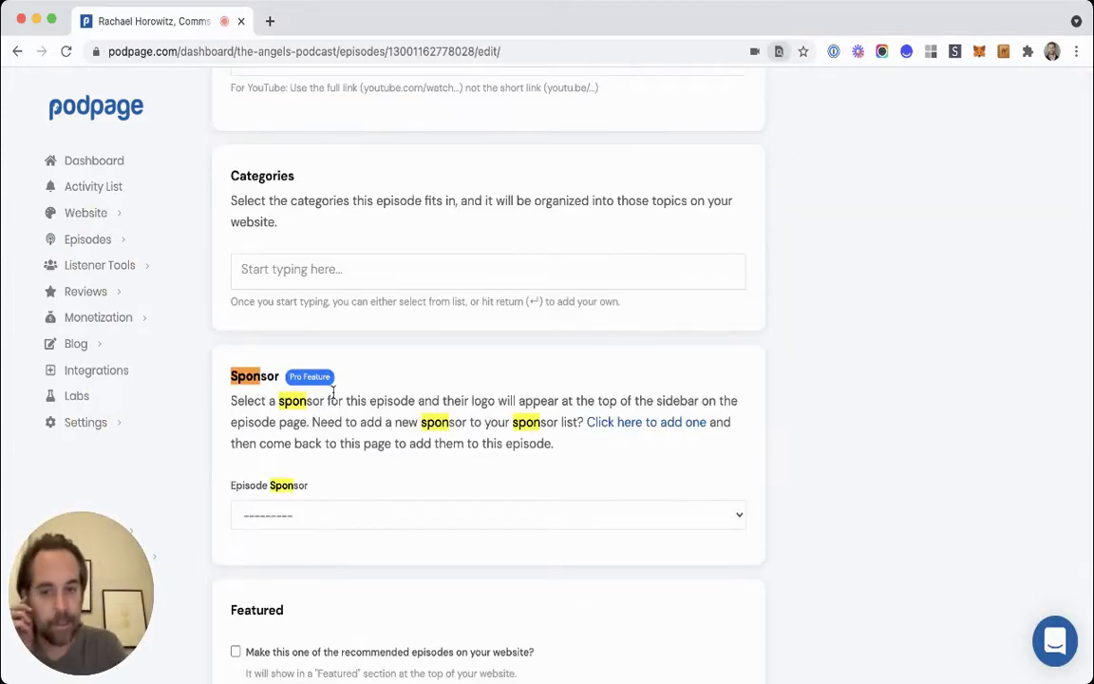
{"action": "left_click", "coordinate": [344, 527]}
{"action": "left_click", "coordinate": [345, 535]}
{"action": "scroll", "coordinate": [632, 460], "scroll_direction": "down", "scroll_amount": 5}
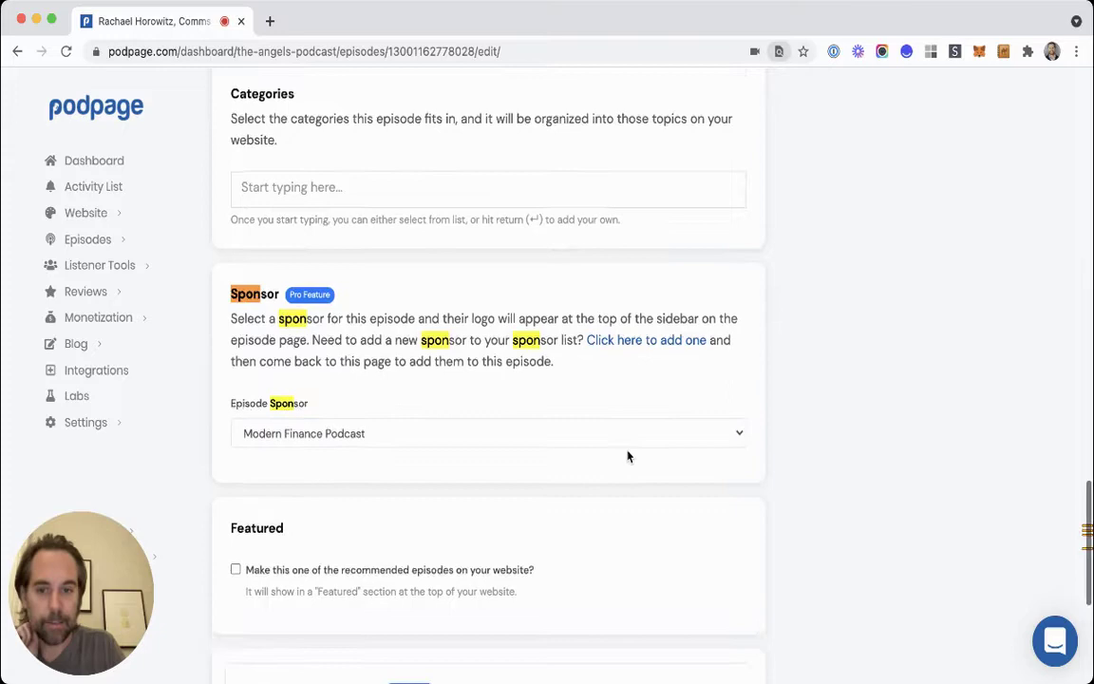
{"action": "left_click", "coordinate": [706, 512]}
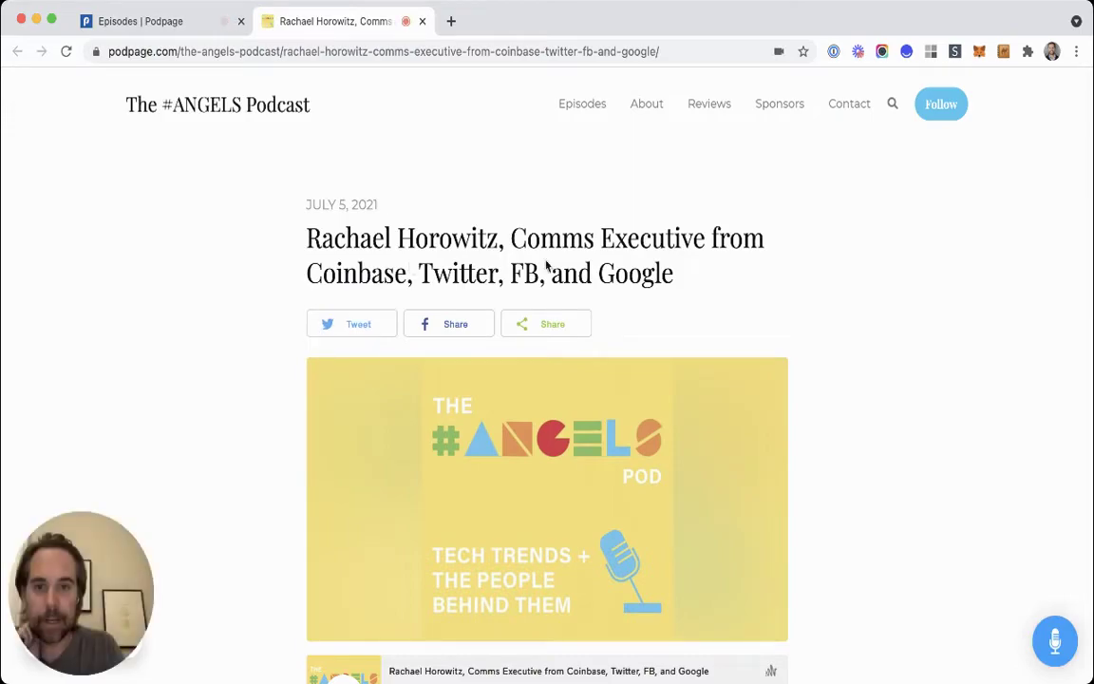
Review the public episode page, then return to the Episodes dashboard tab
{"action": "scroll", "coordinate": [589, 264], "scroll_direction": "down", "scroll_amount": 6}
{"action": "scroll", "coordinate": [753, 297], "scroll_direction": "down", "scroll_amount": 6}
{"action": "scroll", "coordinate": [753, 297], "scroll_direction": "up", "scroll_amount": 13}
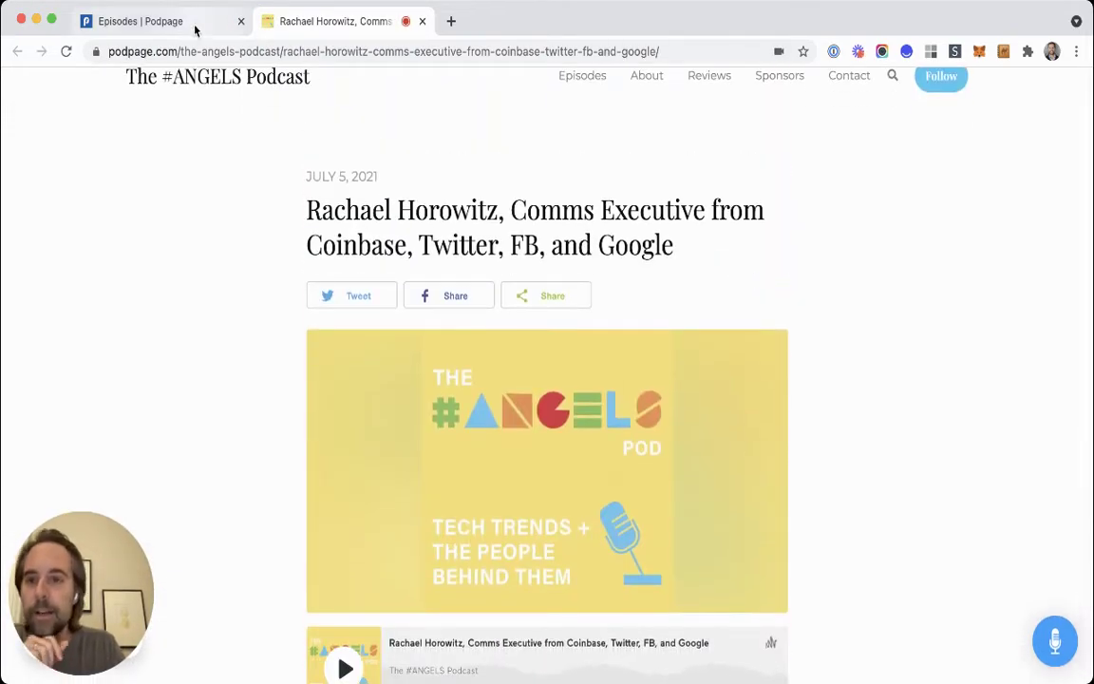
{"action": "left_click", "coordinate": [194, 29]}
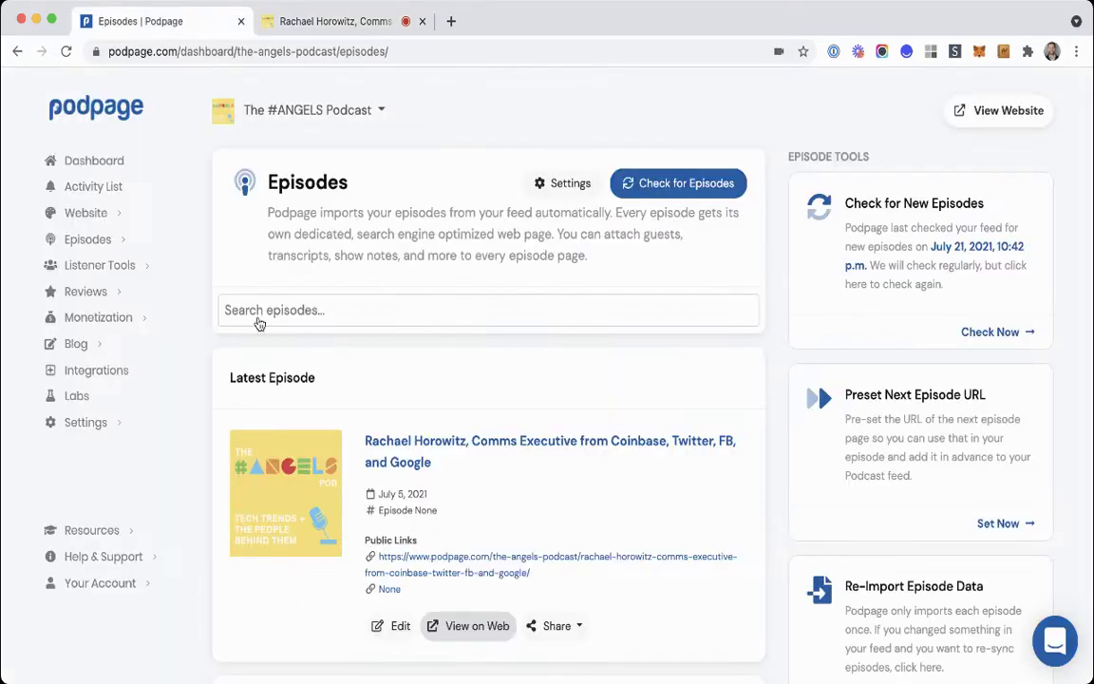
{"action": "left_click", "coordinate": [331, 29]}
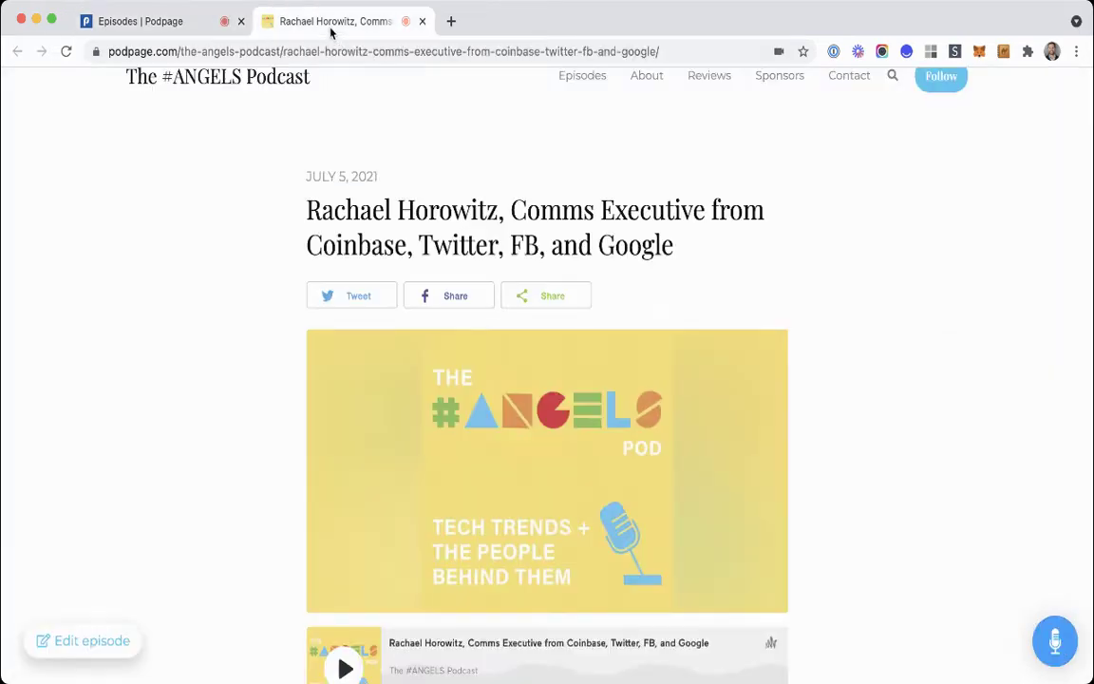
{"action": "left_click", "coordinate": [163, 21]}
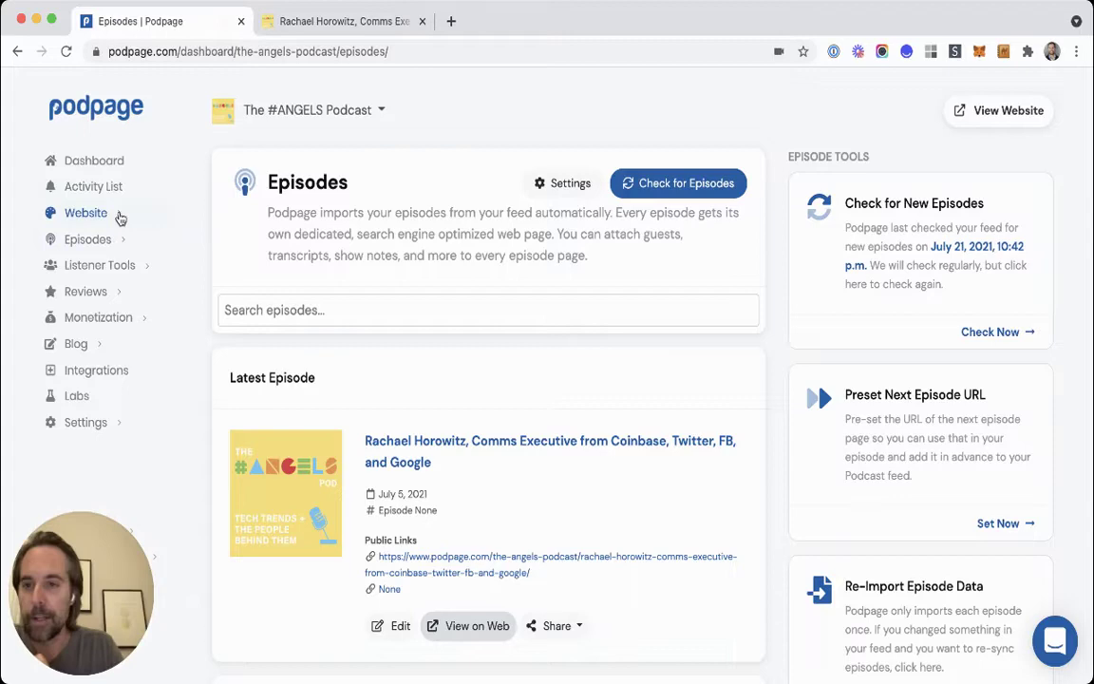
In Website > Page Designer > Sidebar, choose 'Show sidebar' and save
{"action": "left_click", "coordinate": [116, 214]}
{"action": "left_click", "coordinate": [176, 243]}
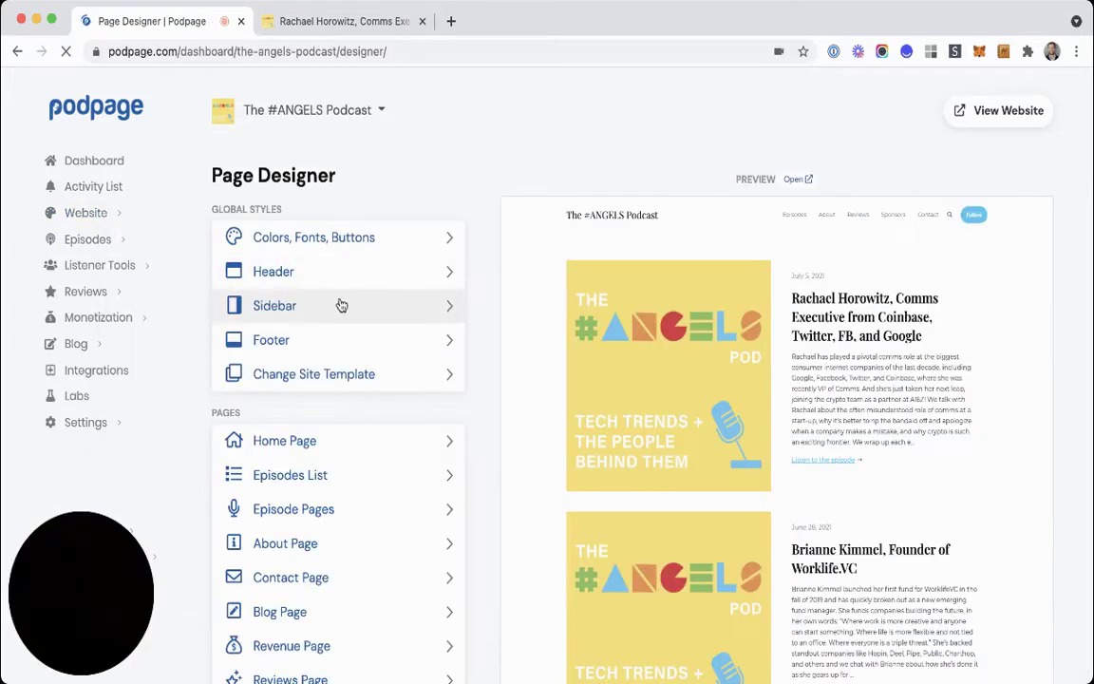
{"action": "left_click", "coordinate": [338, 304]}
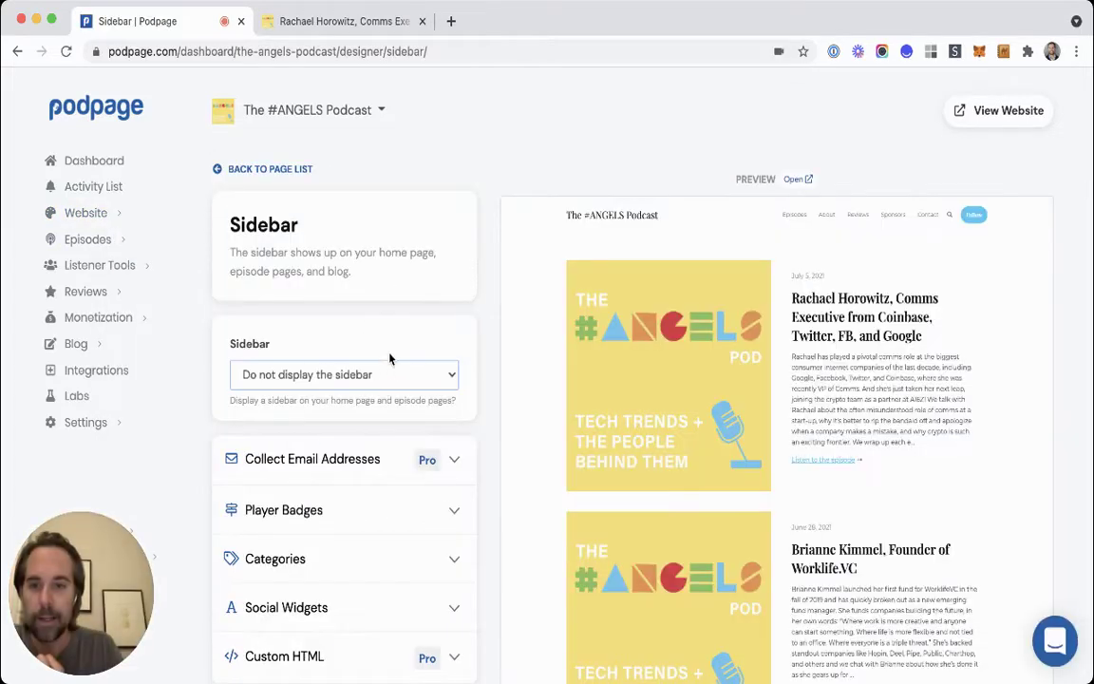
{"action": "left_click", "coordinate": [350, 316]}
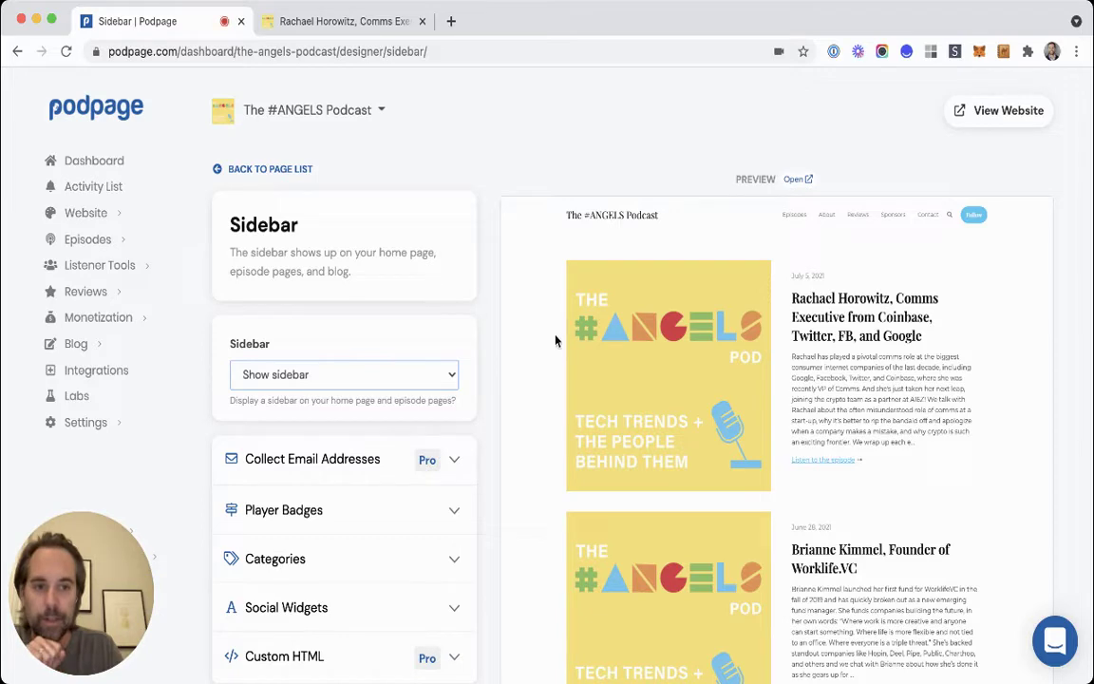
{"action": "scroll", "coordinate": [708, 343], "scroll_direction": "down", "scroll_amount": 2}
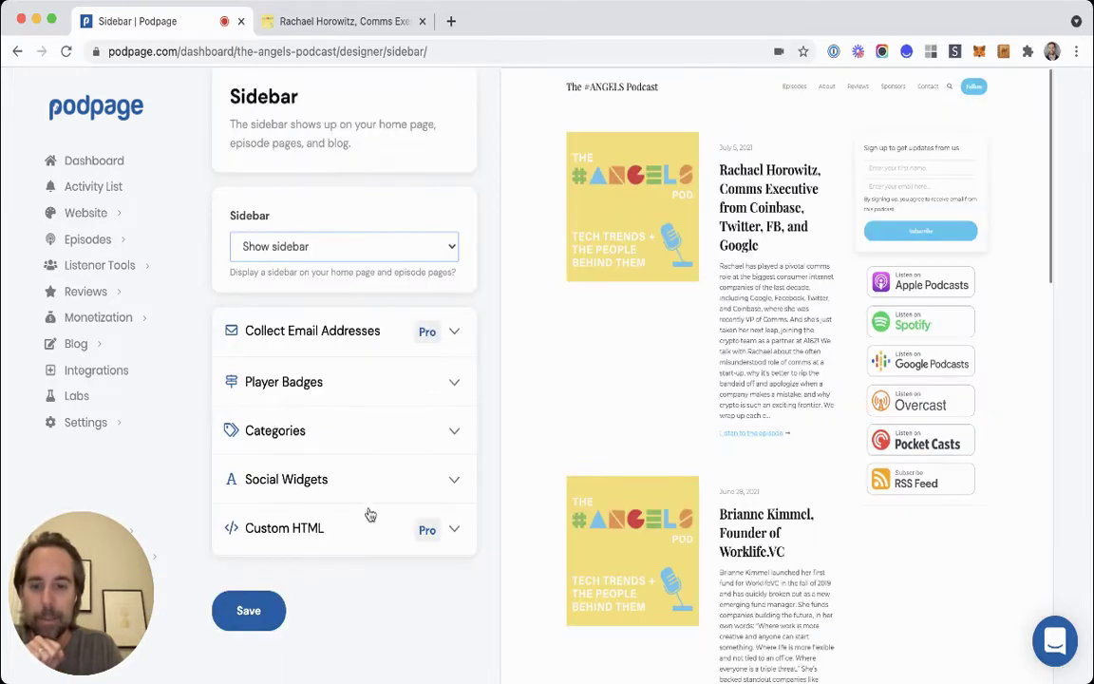
{"action": "left_click", "coordinate": [270, 622]}
Reload the episode page, follow the Modern Finance sidebar logo to its website, then close both extra tabs
{"action": "left_click", "coordinate": [352, 22]}
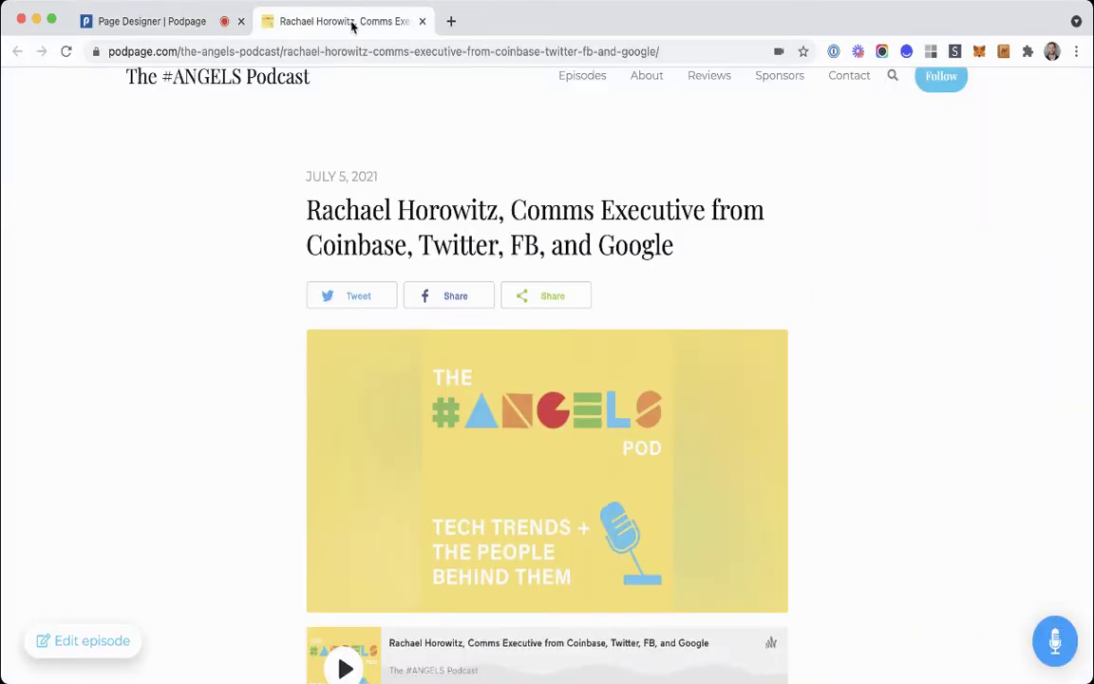
{"action": "key", "text": "super+r"}
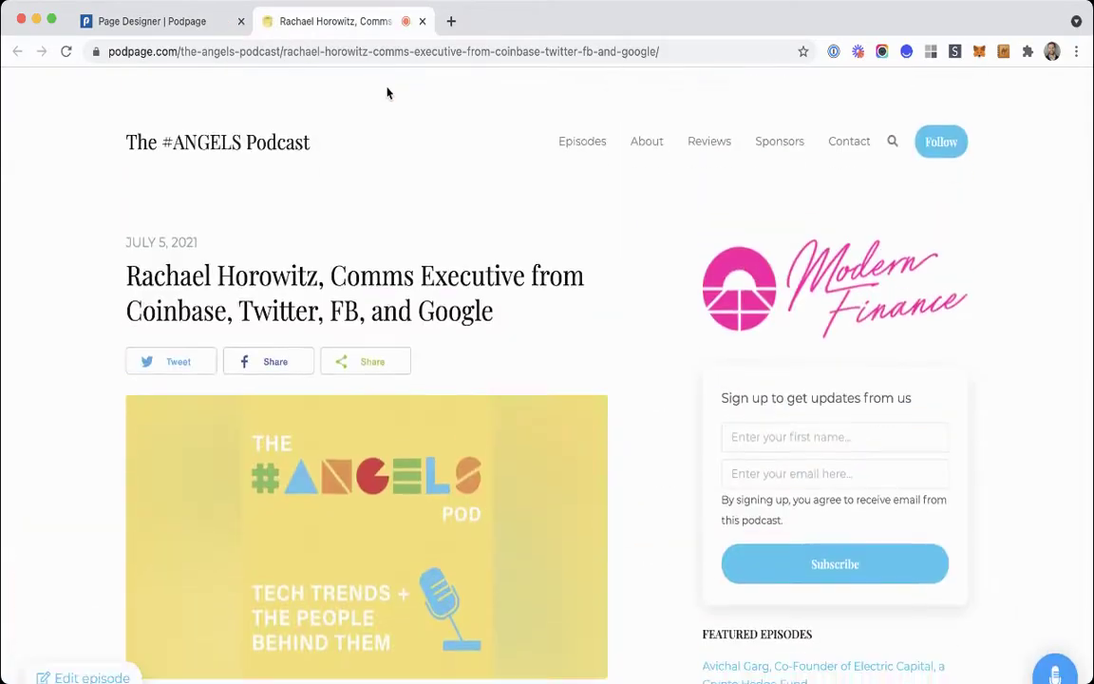
{"action": "left_click", "coordinate": [832, 261]}
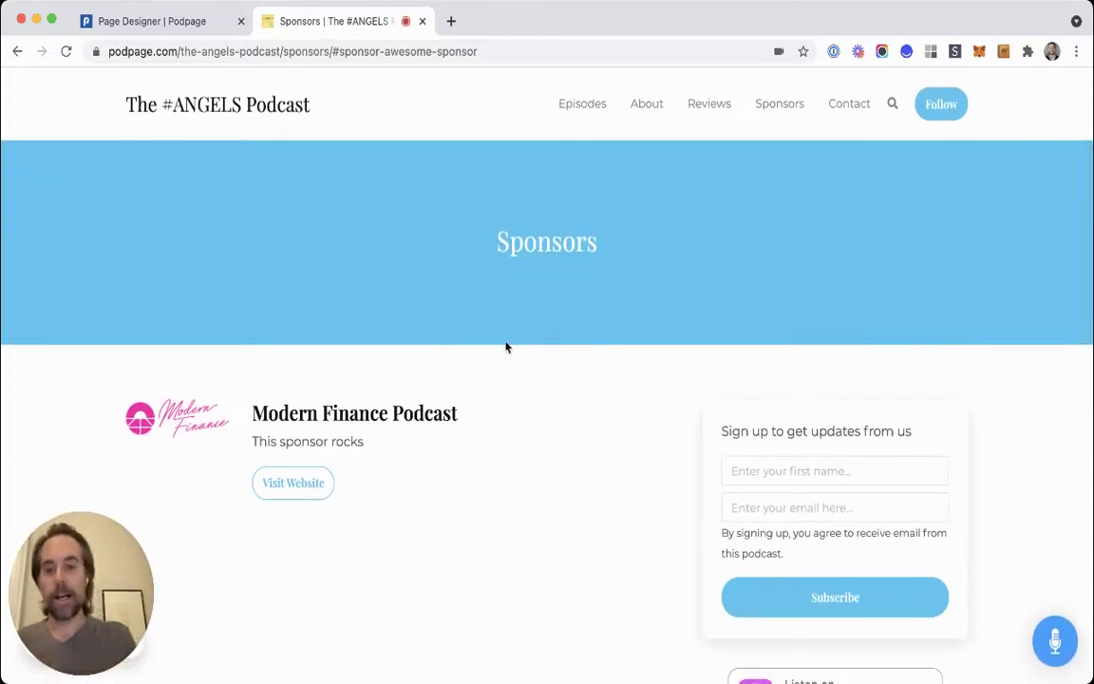
{"action": "scroll", "coordinate": [308, 418], "scroll_direction": "down", "scroll_amount": 2}
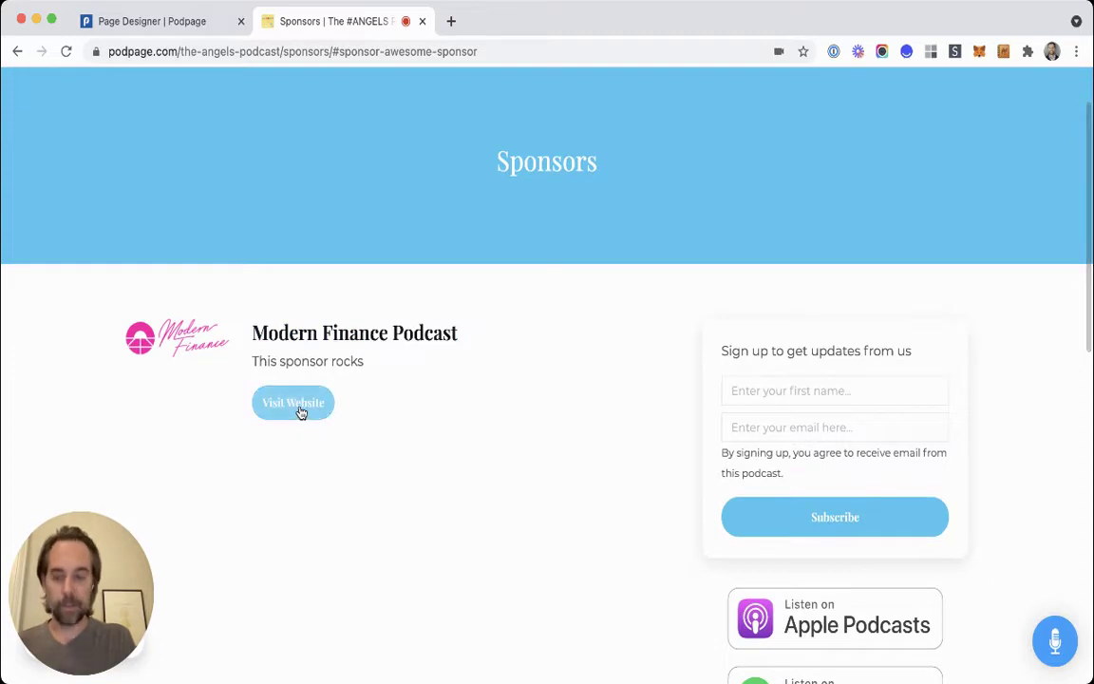
{"action": "left_click", "coordinate": [302, 413]}
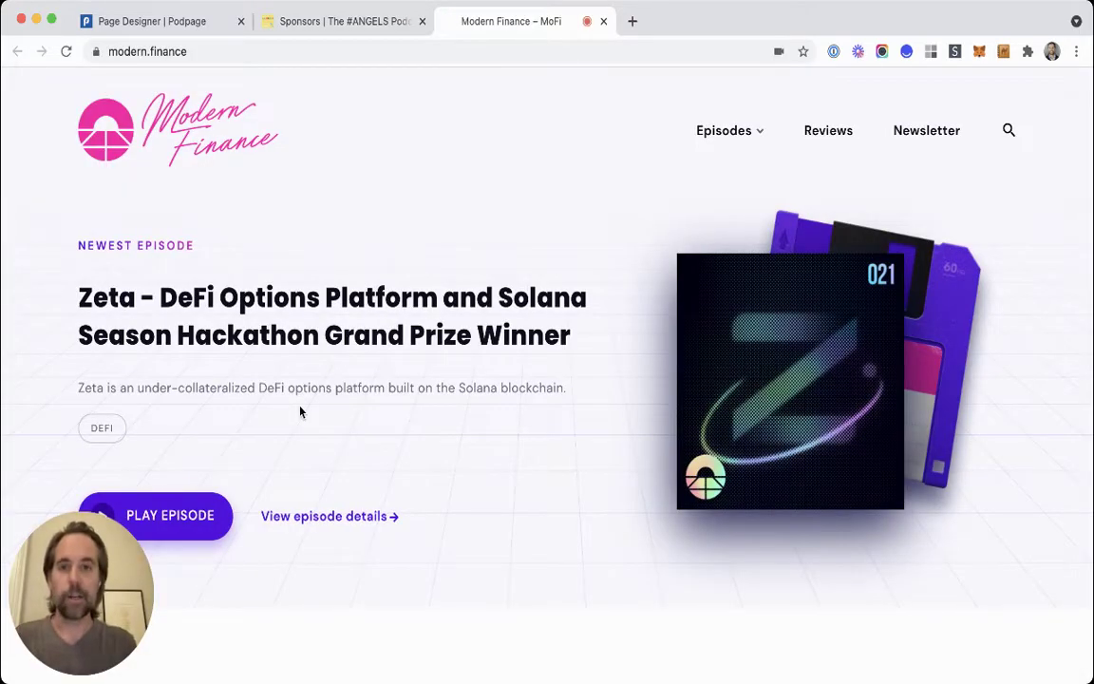
{"action": "key", "text": "super+w"}
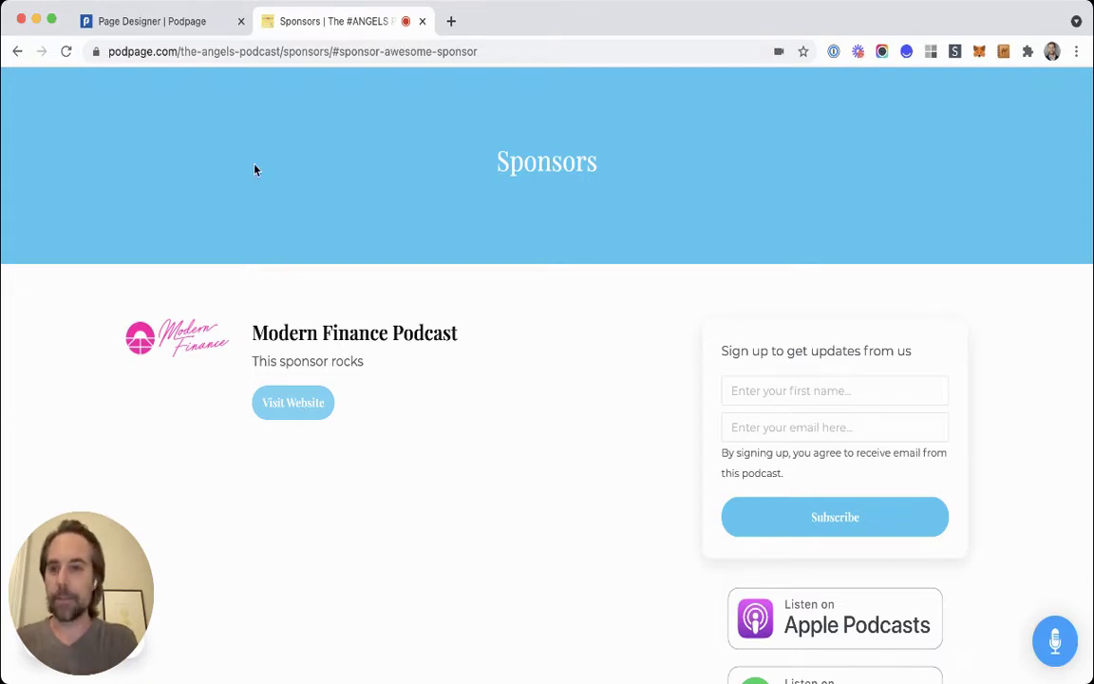
{"action": "key", "text": "super+w"}
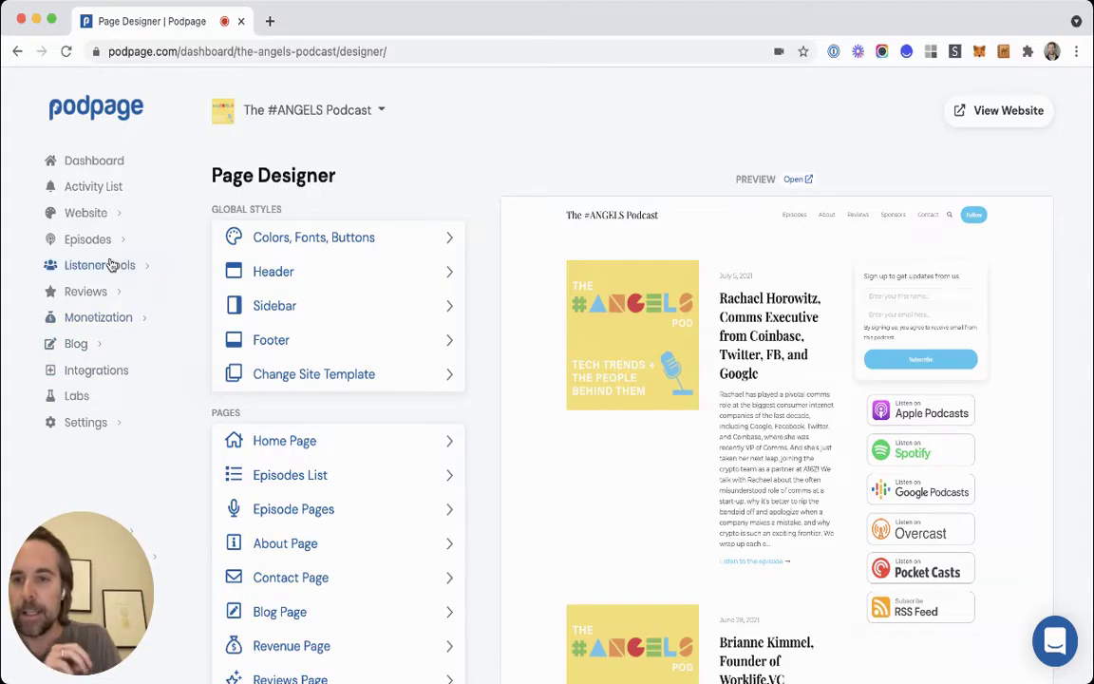
Under Reviews > All Reviews > Settings, tick 'On-site Reviews?' and save
{"action": "left_click", "coordinate": [87, 292]}
{"action": "left_click", "coordinate": [164, 309]}
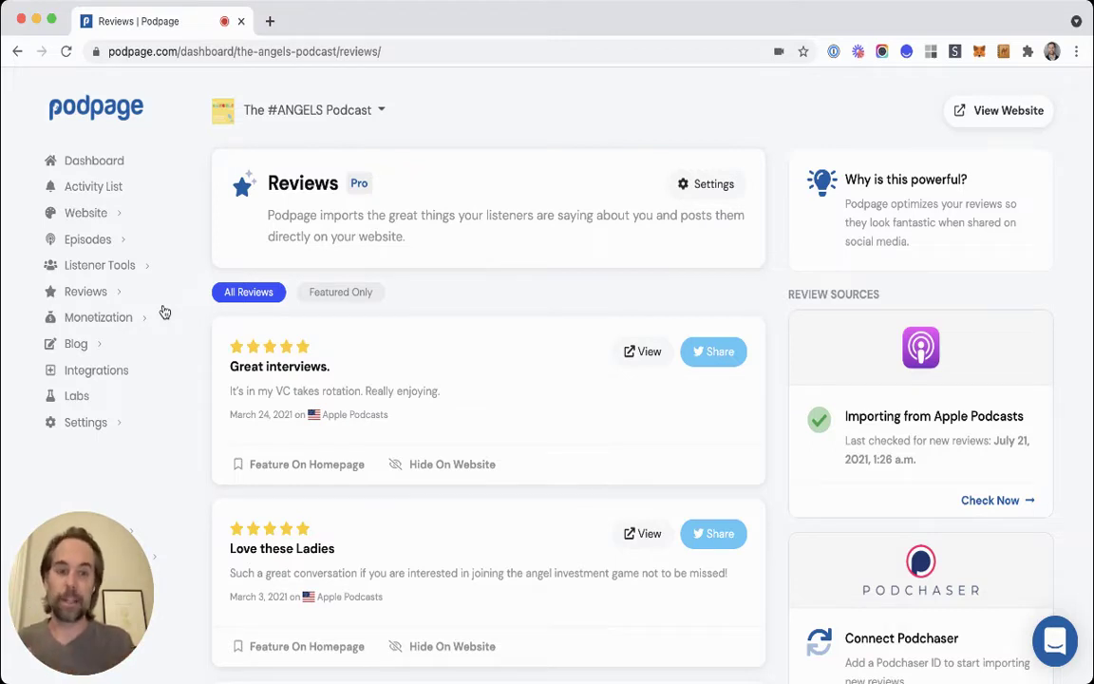
{"action": "scroll", "coordinate": [388, 373], "scroll_direction": "down", "scroll_amount": 5}
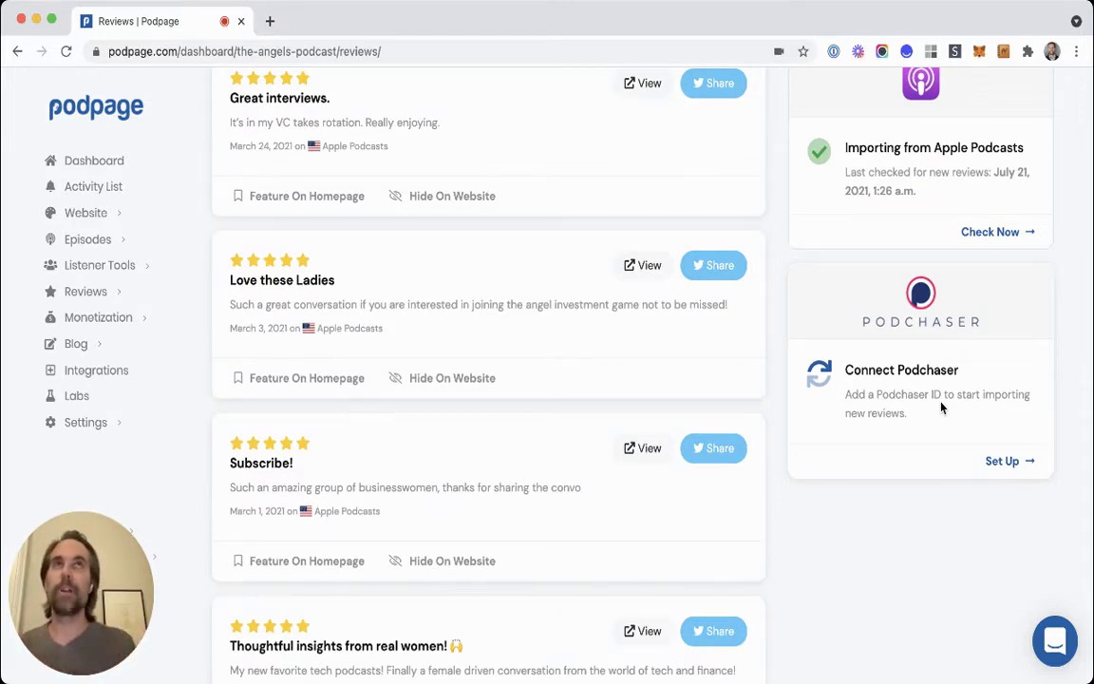
{"action": "key", "text": "super+r"}
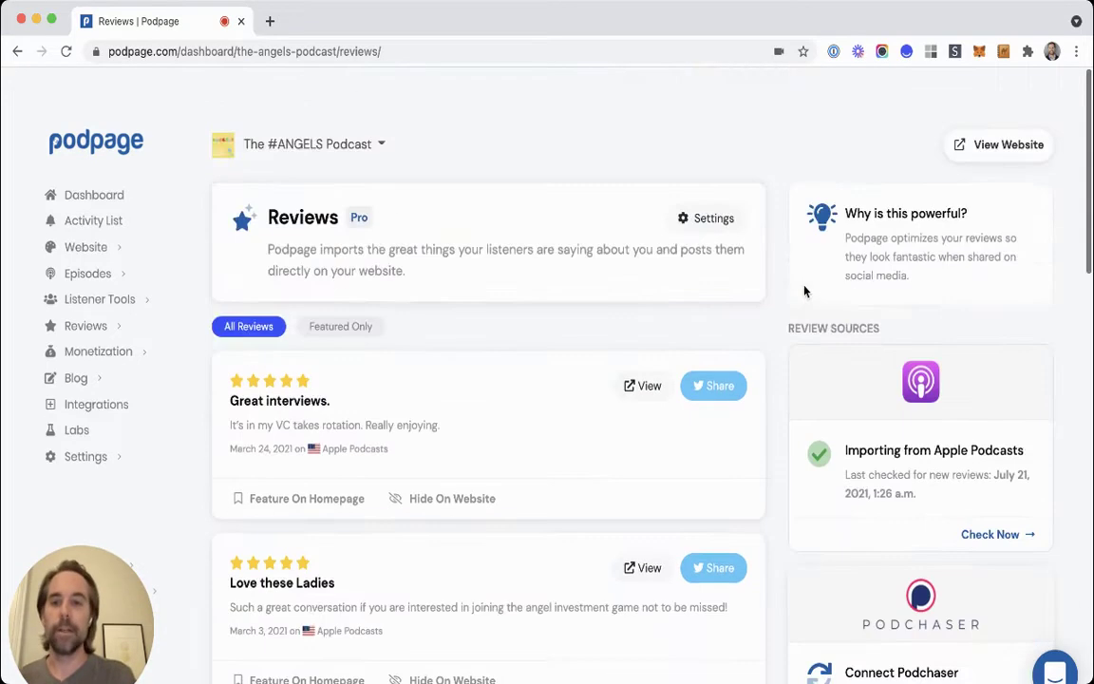
{"action": "left_click", "coordinate": [708, 197]}
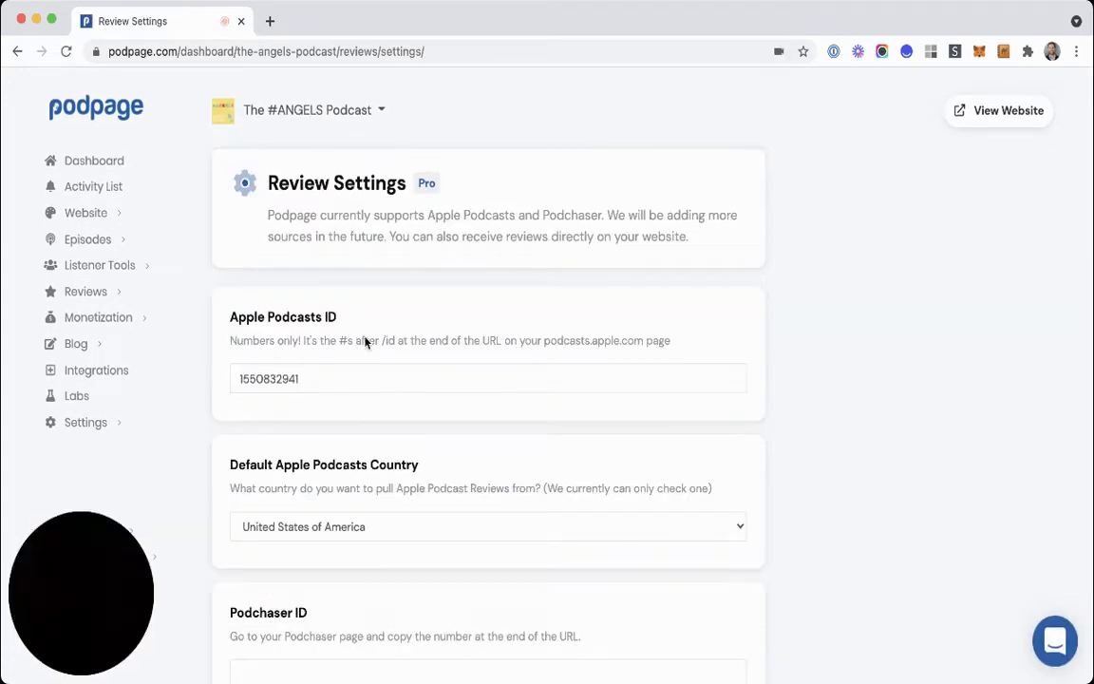
{"action": "scroll", "coordinate": [367, 342], "scroll_direction": "down", "scroll_amount": 3}
{"action": "scroll", "coordinate": [352, 500], "scroll_direction": "down", "scroll_amount": 3}
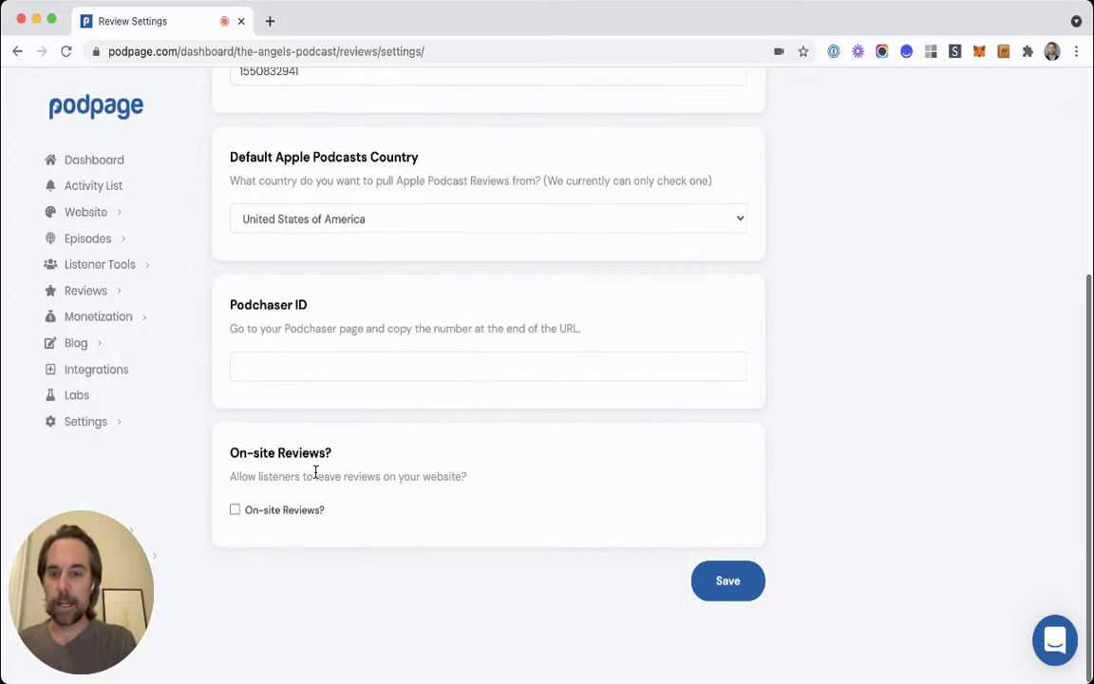
{"action": "left_click", "coordinate": [235, 509]}
{"action": "left_click", "coordinate": [728, 581]}
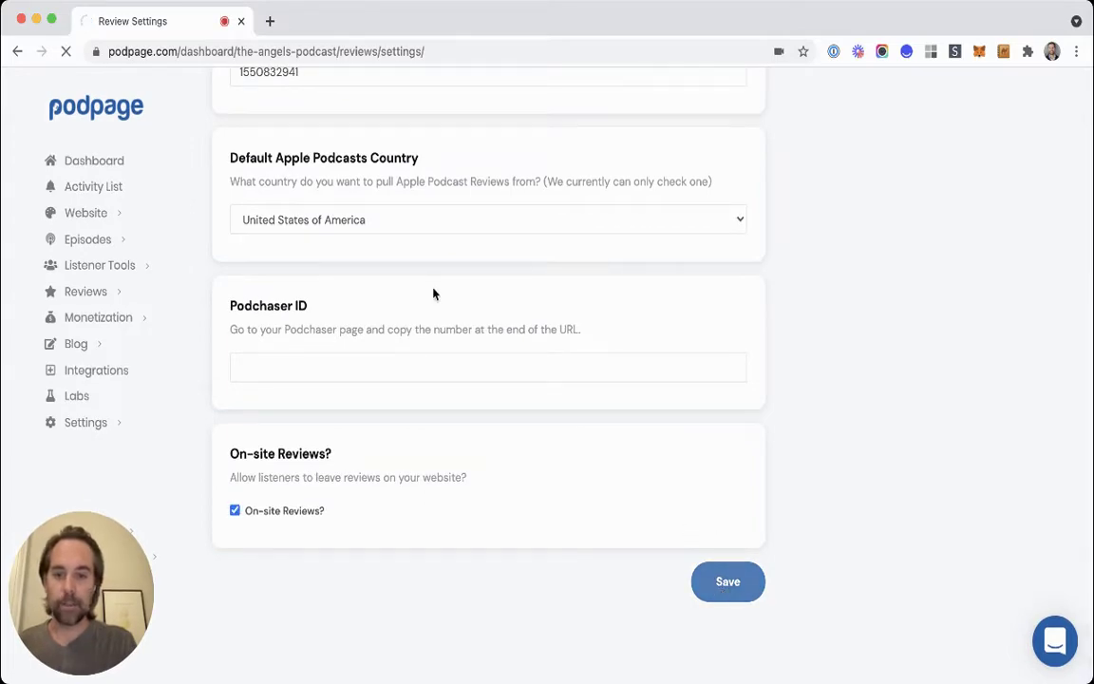
View the public Reviews page and its Leave a Review form
{"action": "left_click", "coordinate": [712, 106]}
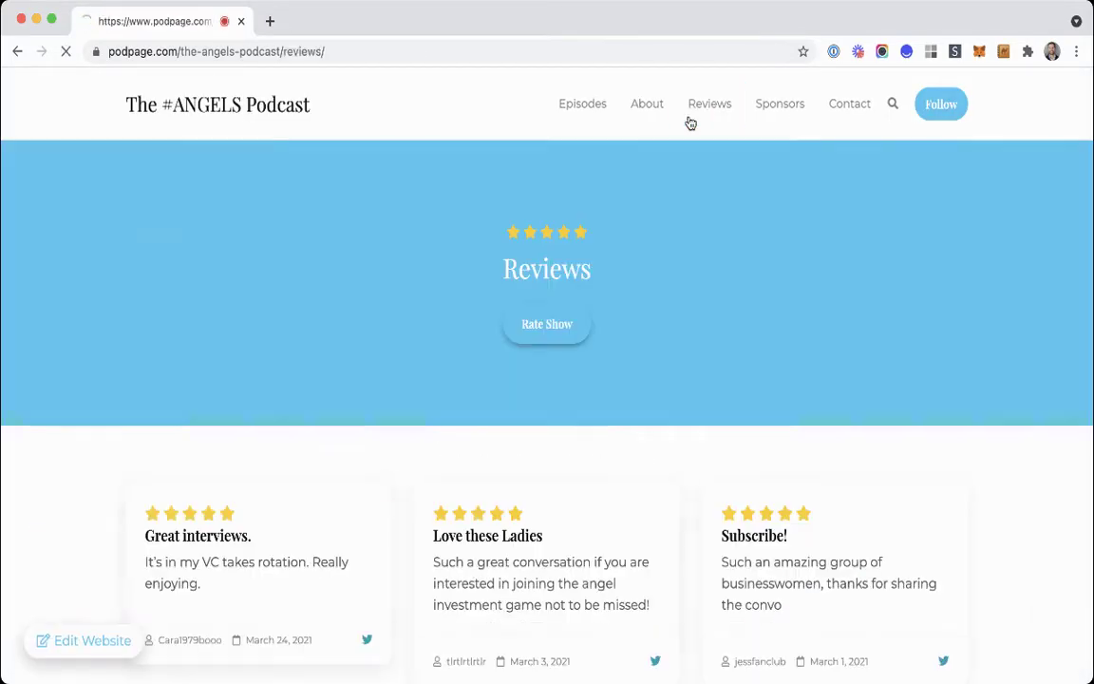
{"action": "scroll", "coordinate": [418, 394], "scroll_direction": "down", "scroll_amount": 1}
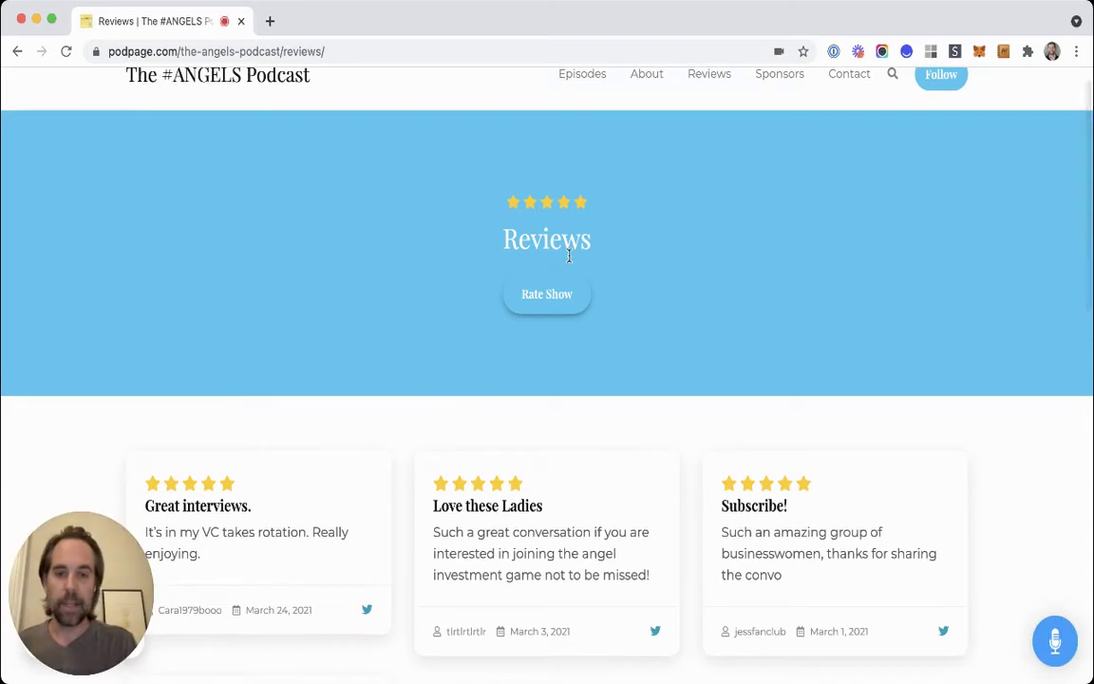
{"action": "left_click", "coordinate": [549, 294]}
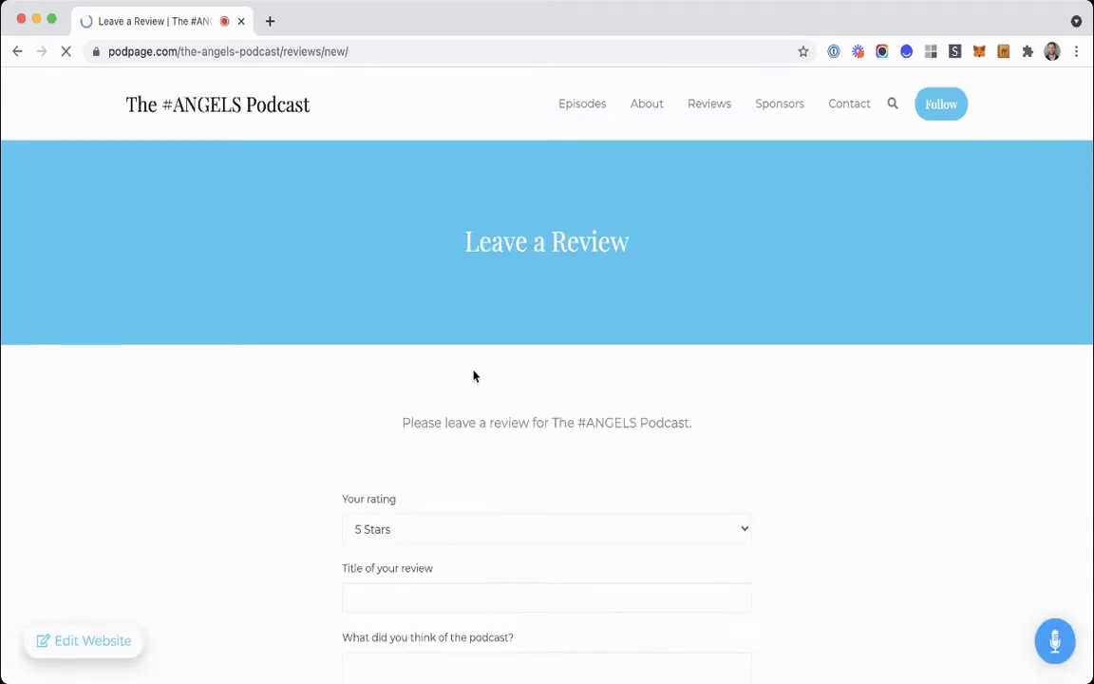
{"action": "scroll", "coordinate": [474, 376], "scroll_direction": "down", "scroll_amount": 5}
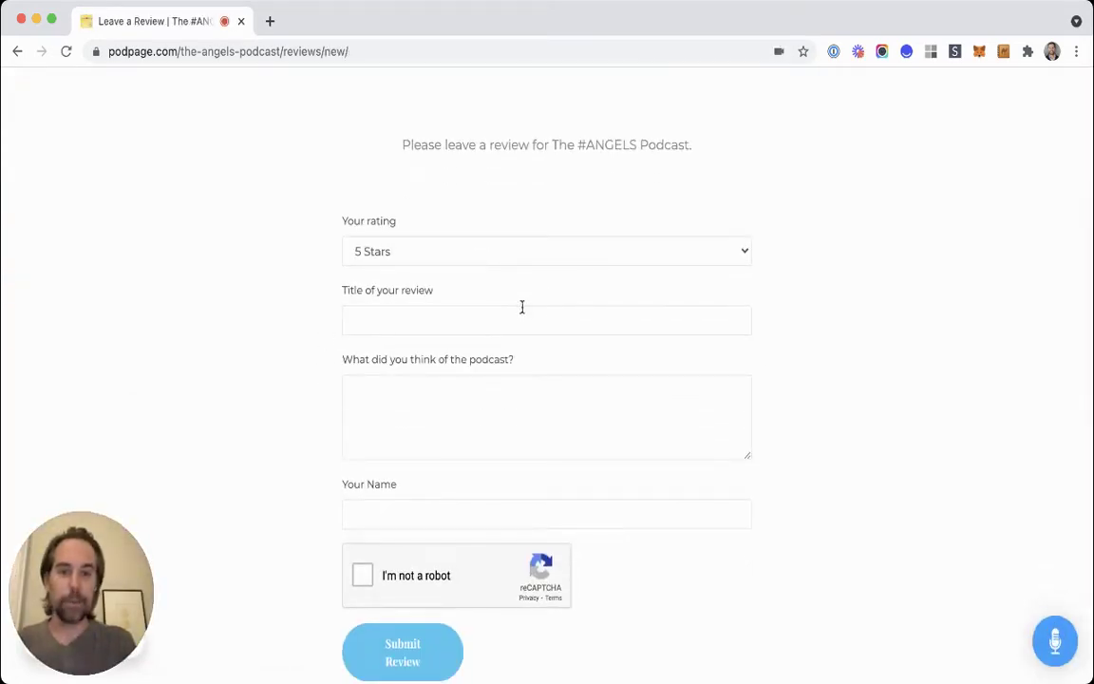
{"action": "scroll", "coordinate": [517, 318], "scroll_direction": "down", "scroll_amount": 5}
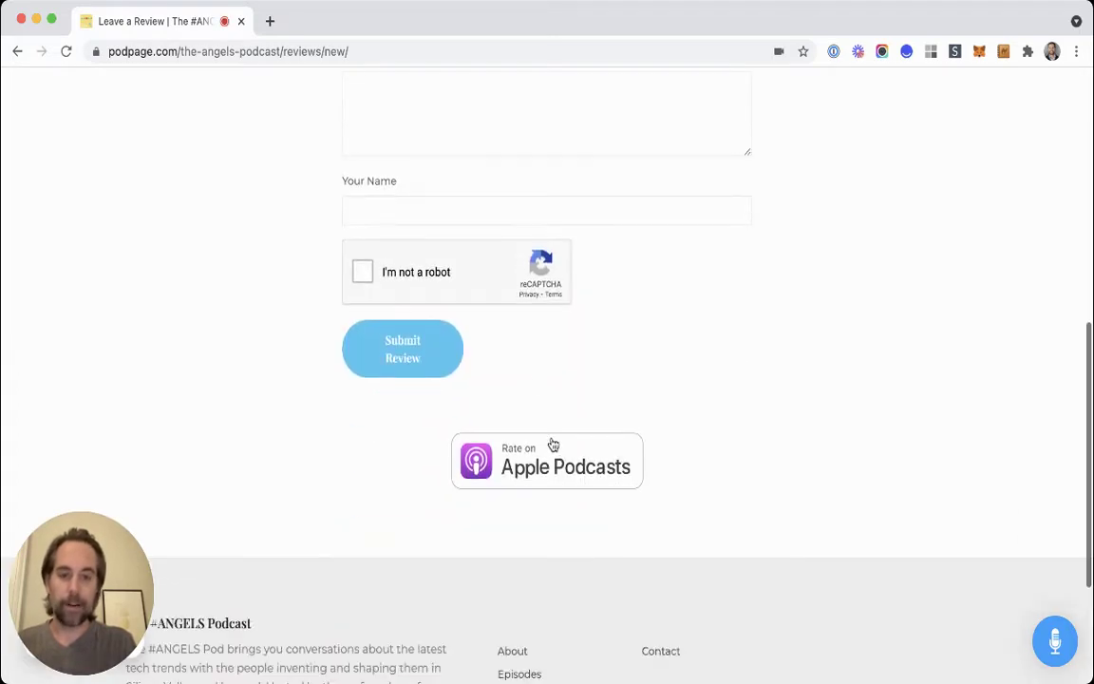
{"action": "scroll", "coordinate": [684, 439], "scroll_direction": "up", "scroll_amount": 10}
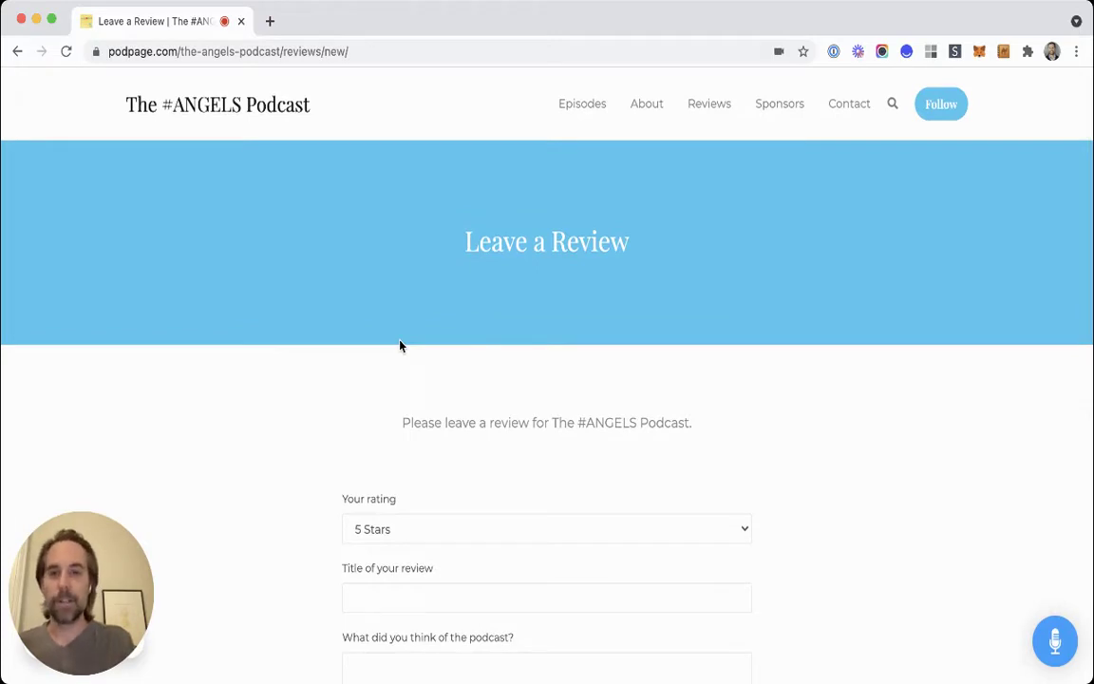
Change the address to podpage.com/dashboard/the-angels-podcast/ to return to the dashboard
{"action": "left_click", "coordinate": [212, 53]}
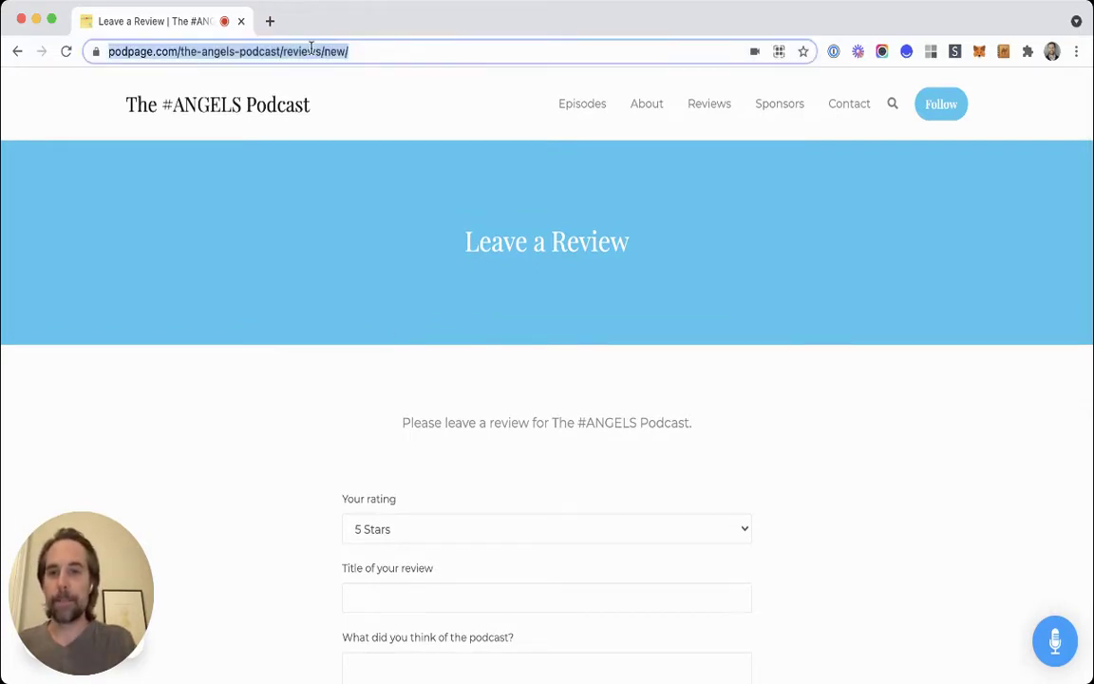
{"action": "left_click_drag", "start_coordinate": [421, 51], "coordinate": [397, 52]}
{"action": "key", "text": "BackSpace"}
{"action": "key", "text": "BackSpace"}
{"action": "key", "text": "BackSpace"}
{"action": "key", "text": "BackSpace"}
{"action": "key", "text": "BackSpace"}
{"action": "key", "text": "BackSpace"}
{"action": "key", "text": "BackSpace"}
{"action": "key", "text": "BackSpace"}
{"action": "key", "text": "BackSpace"}
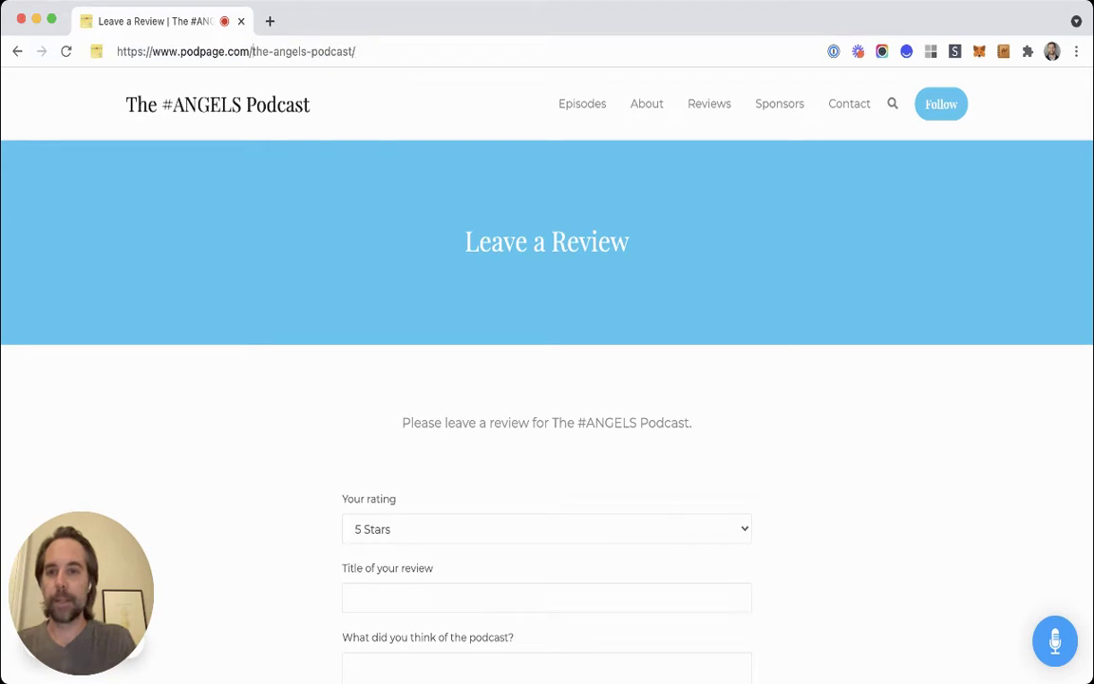
{"action": "left_click", "coordinate": [250, 51]}
{"action": "type", "text": "das"}
{"action": "type", "text": "hboard"}
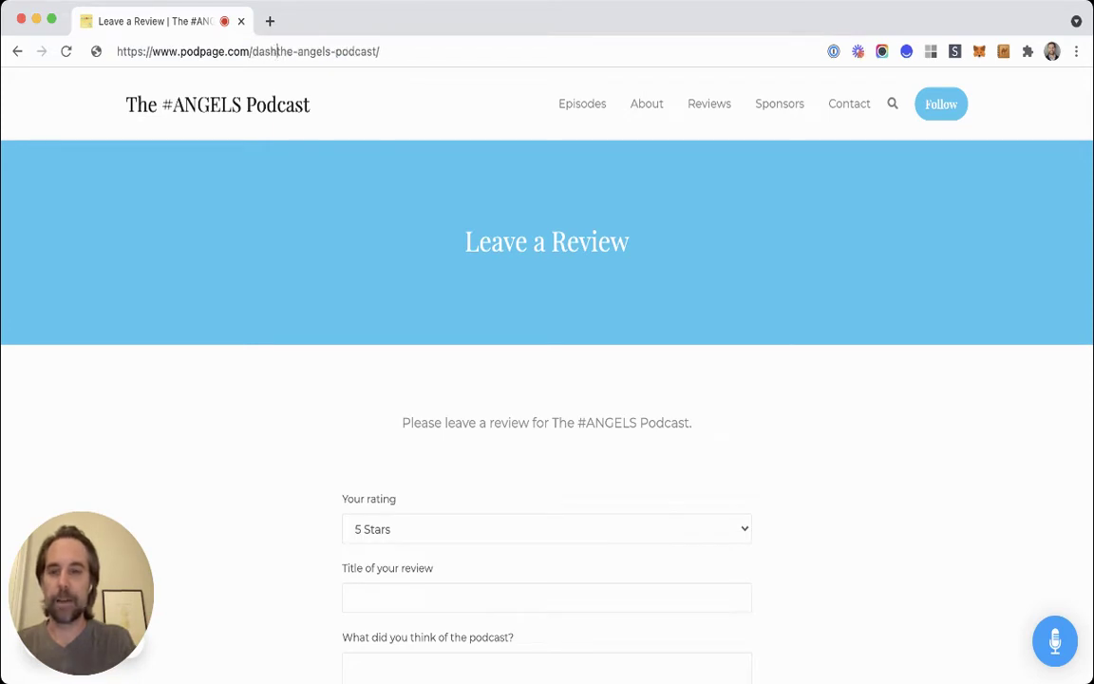
{"action": "type", "text": "/"}
{"action": "key", "text": "Return"}
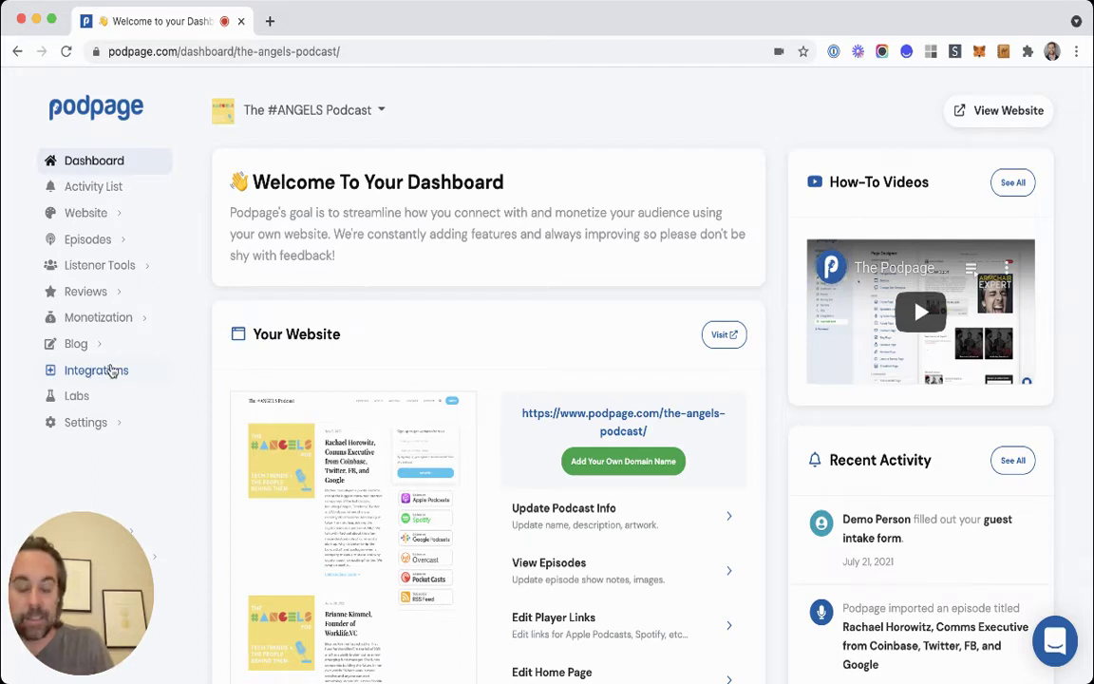
{"action": "left_click", "coordinate": [109, 369]}
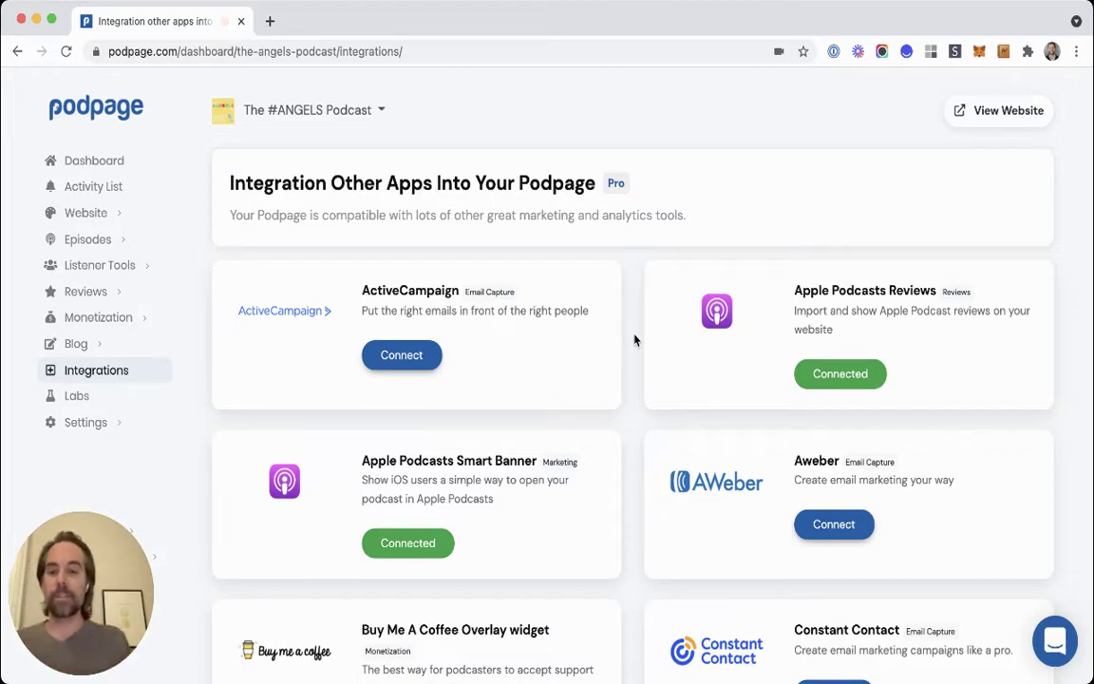
{"action": "scroll", "coordinate": [635, 339], "scroll_direction": "down", "scroll_amount": 5}
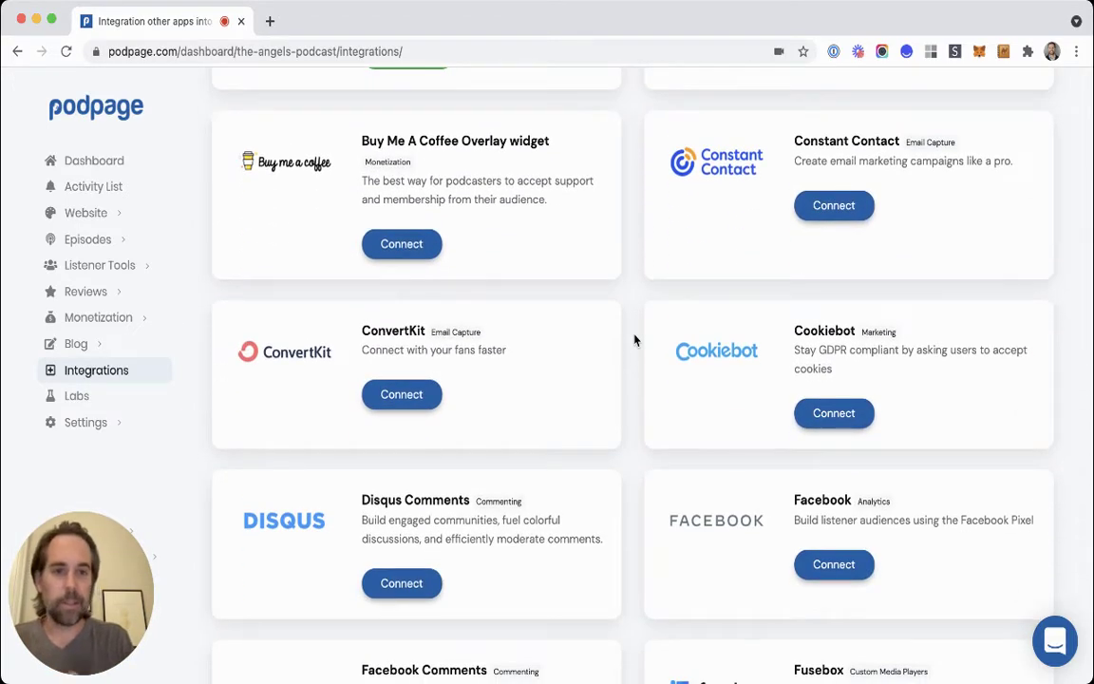
{"action": "scroll", "coordinate": [634, 339], "scroll_direction": "down", "scroll_amount": 2}
{"action": "scroll", "coordinate": [634, 339], "scroll_direction": "down", "scroll_amount": 2}
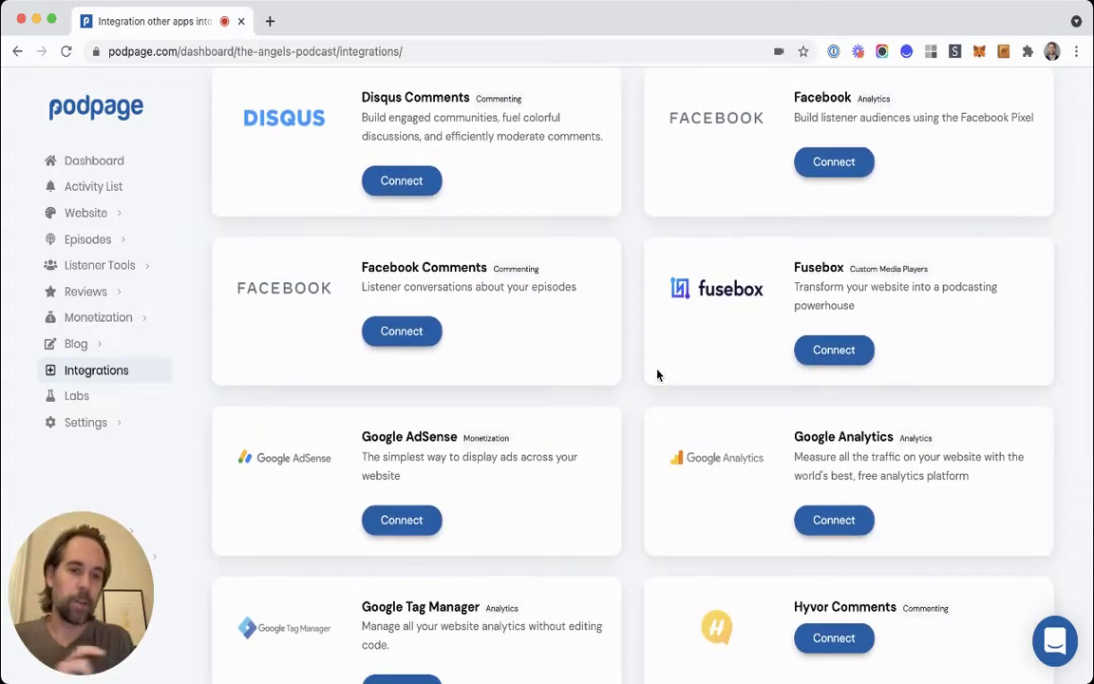
{"action": "scroll", "coordinate": [624, 433], "scroll_direction": "down", "scroll_amount": 1}
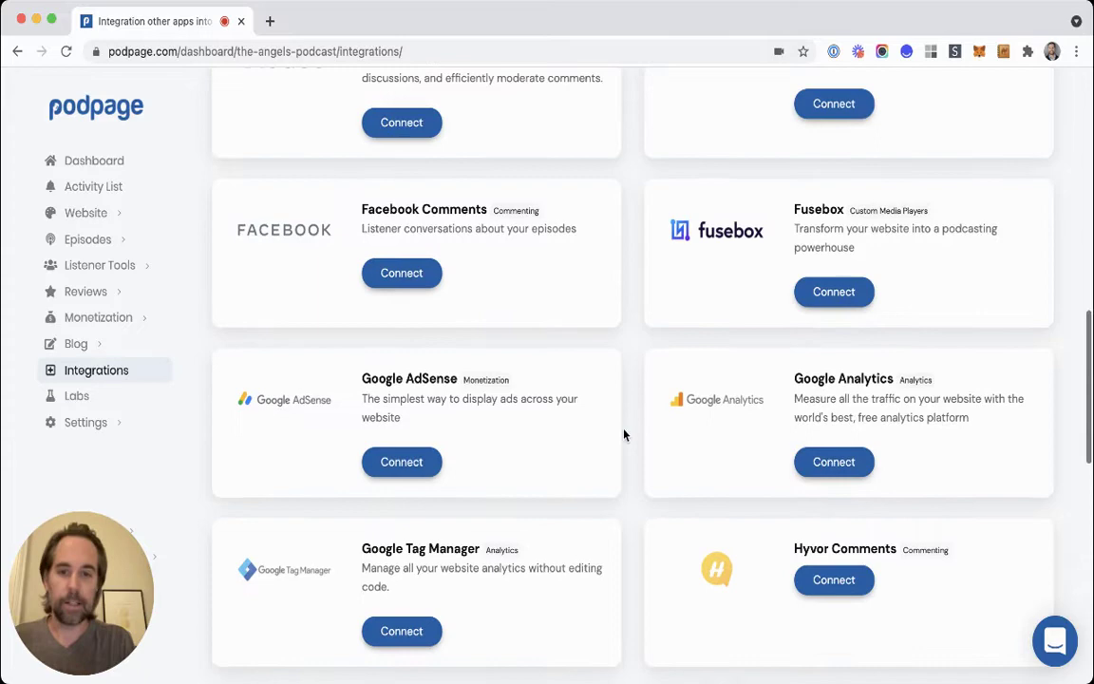
{"action": "scroll", "coordinate": [608, 480], "scroll_direction": "down", "scroll_amount": 4}
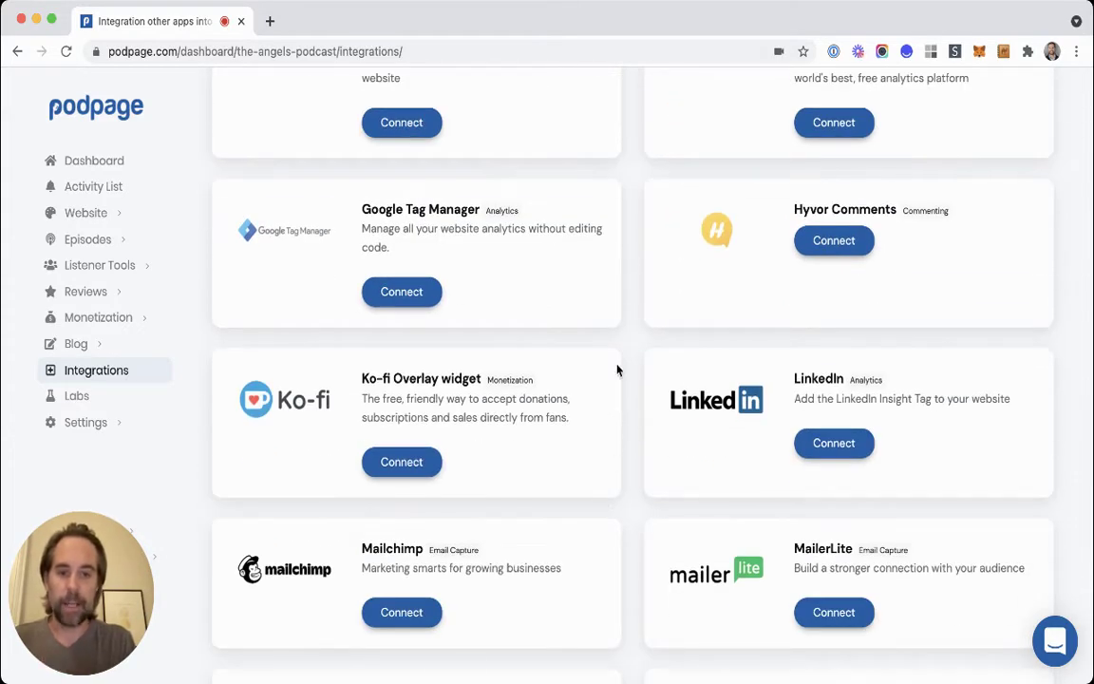
{"action": "scroll", "coordinate": [618, 371], "scroll_direction": "down", "scroll_amount": 3}
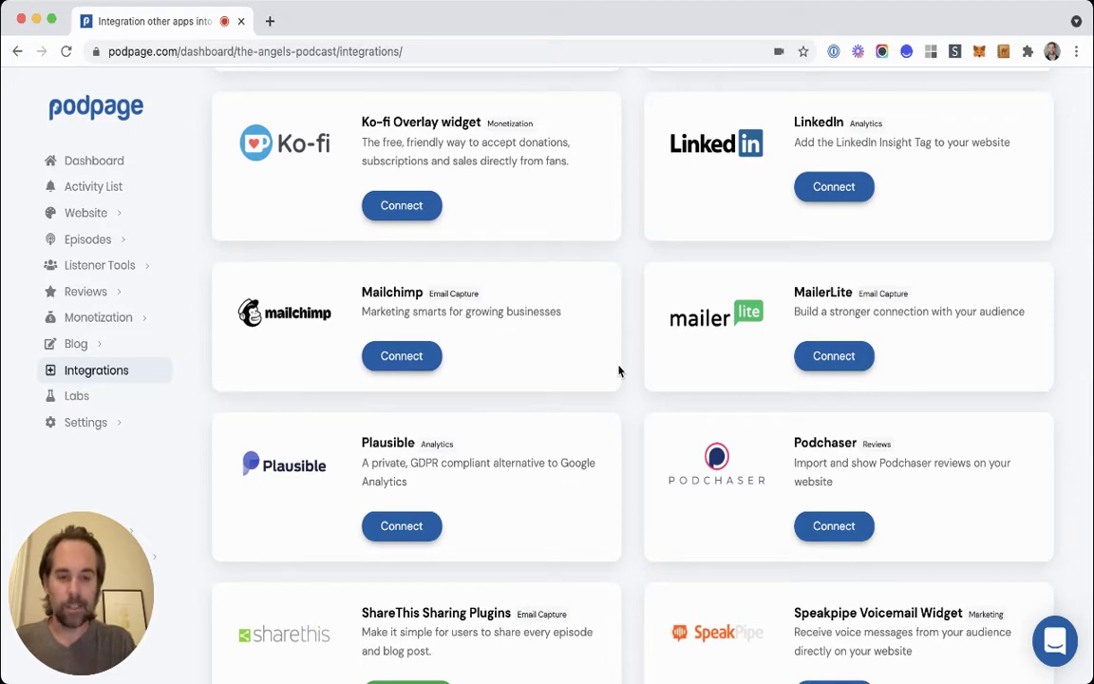
{"action": "scroll", "coordinate": [586, 227], "scroll_direction": "up", "scroll_amount": 6}
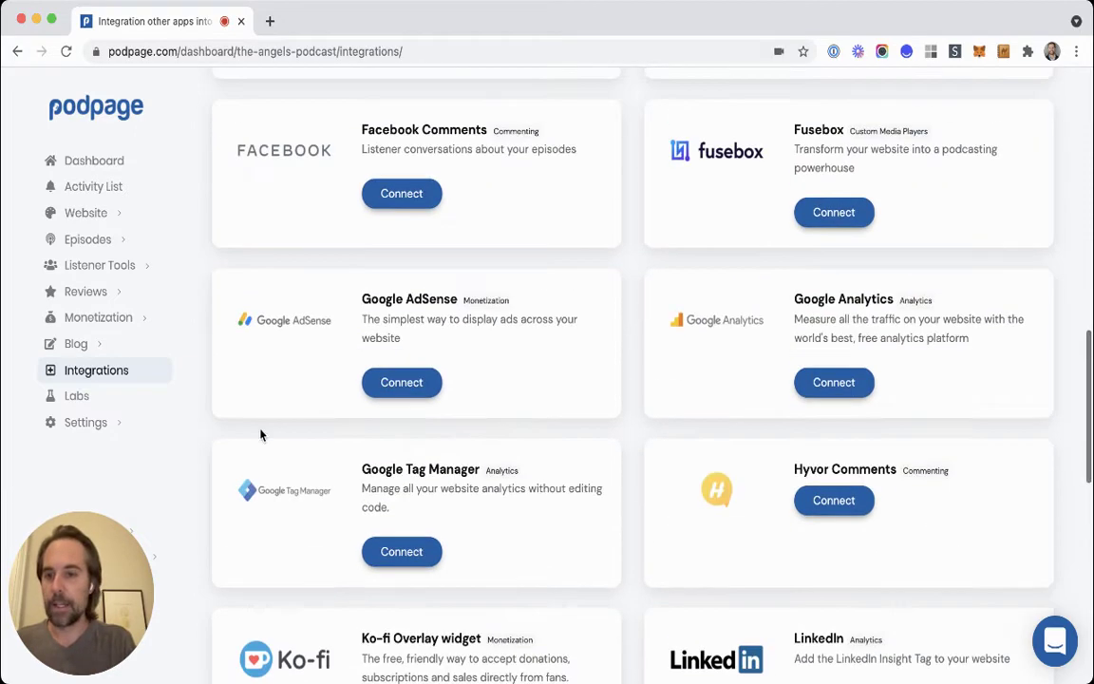
In Labs, turn on the Coming Soon page, save, and open the live website
{"action": "left_click", "coordinate": [80, 397]}
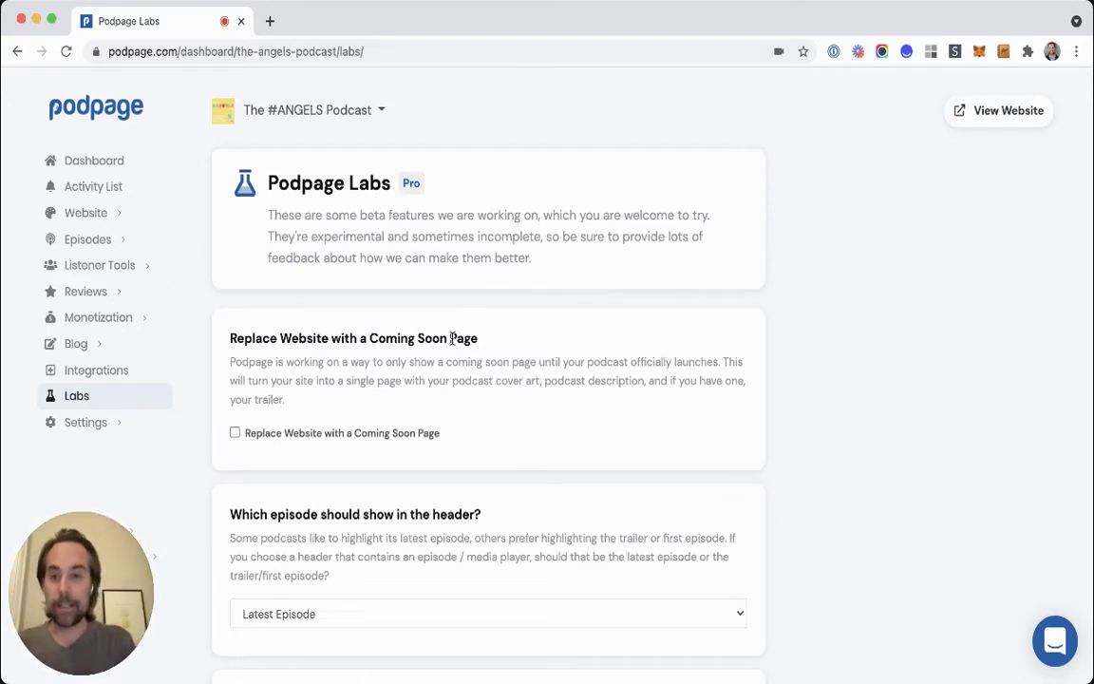
{"action": "scroll", "coordinate": [452, 338], "scroll_direction": "down", "scroll_amount": 3}
{"action": "scroll", "coordinate": [452, 342], "scroll_direction": "up", "scroll_amount": 1}
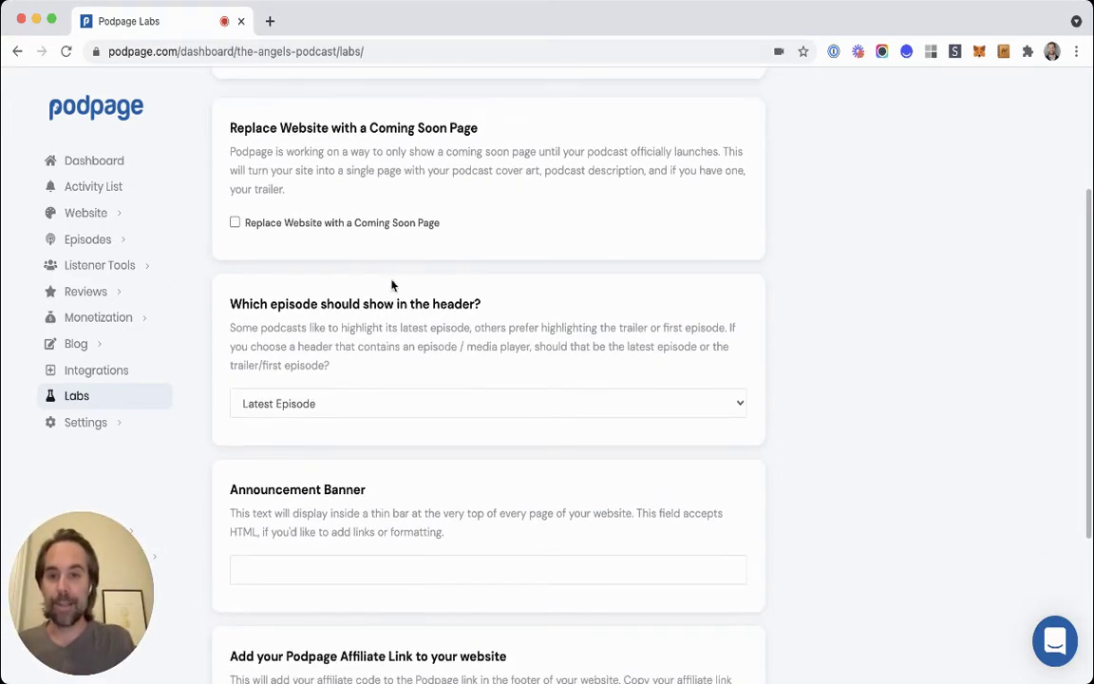
{"action": "left_click", "coordinate": [333, 234]}
{"action": "scroll", "coordinate": [627, 273], "scroll_direction": "down", "scroll_amount": 5}
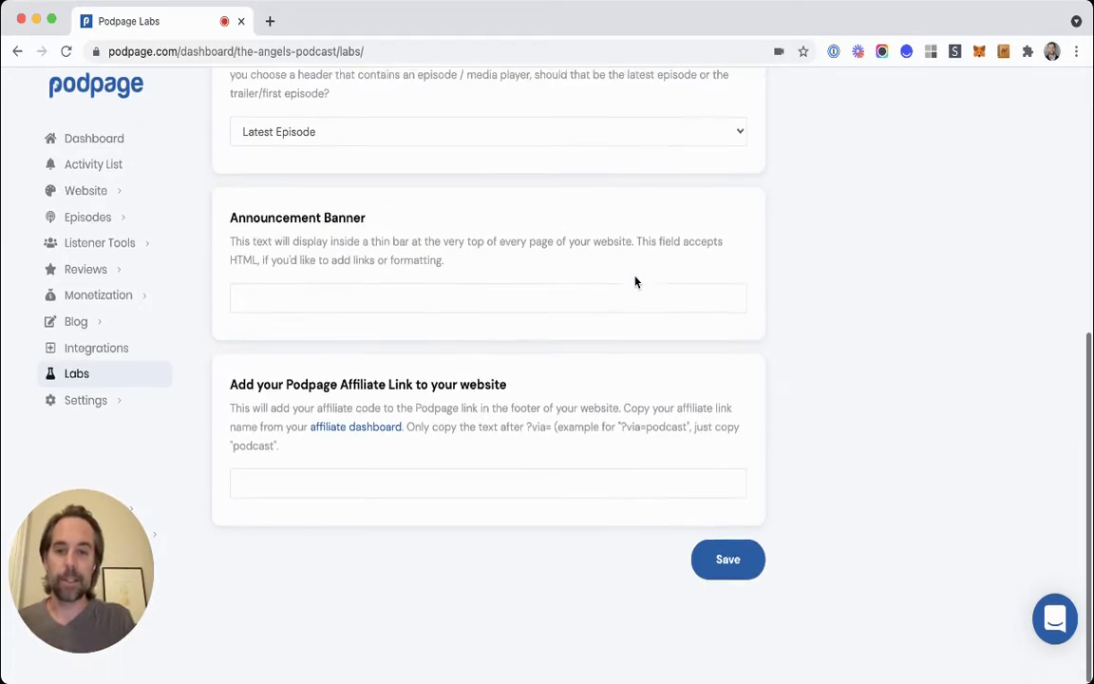
{"action": "left_click", "coordinate": [726, 575]}
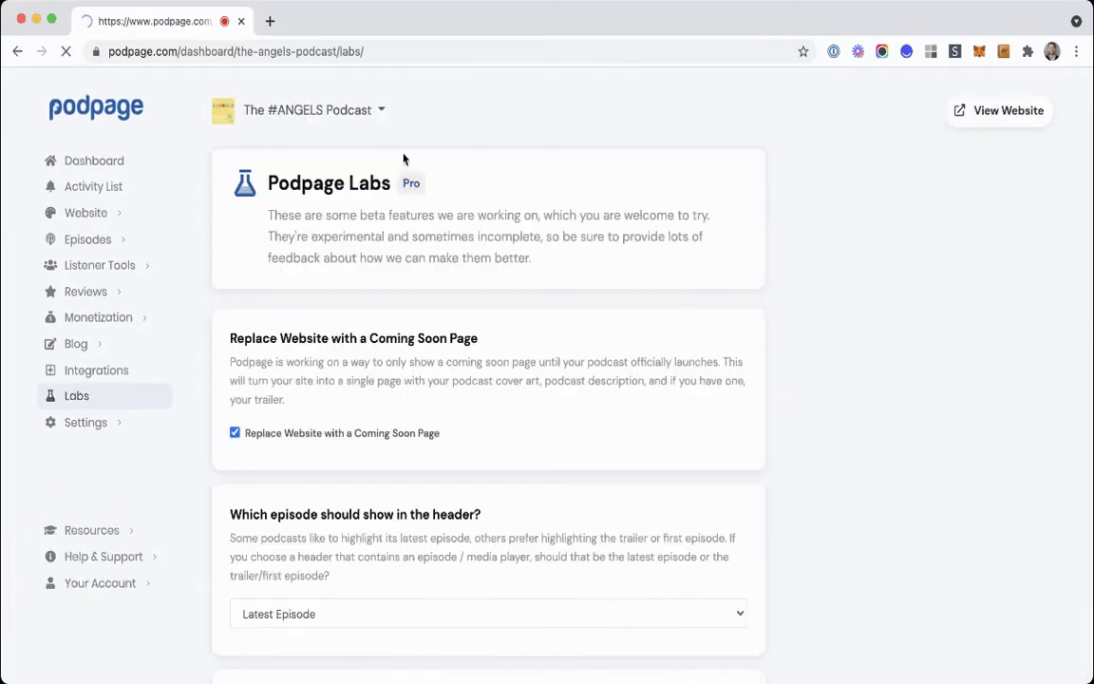
{"action": "left_click", "coordinate": [983, 112]}
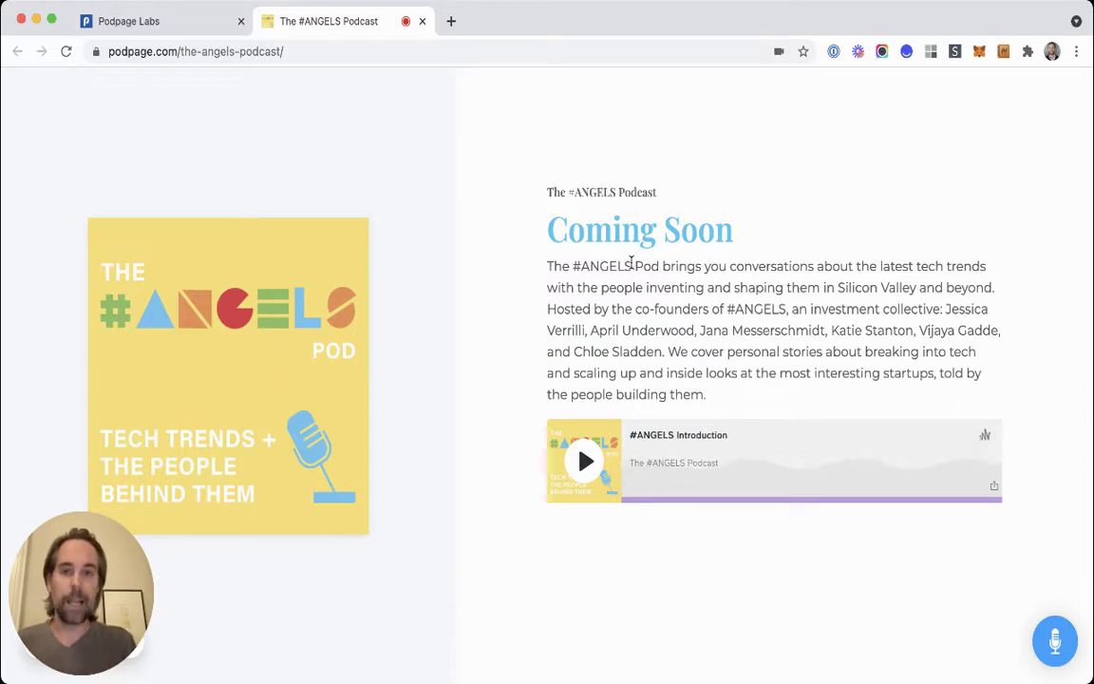
Back in Labs, turn the Coming Soon page off again and save
{"action": "left_click", "coordinate": [174, 27]}
{"action": "left_click", "coordinate": [330, 434]}
{"action": "scroll", "coordinate": [373, 435], "scroll_direction": "down", "scroll_amount": 5}
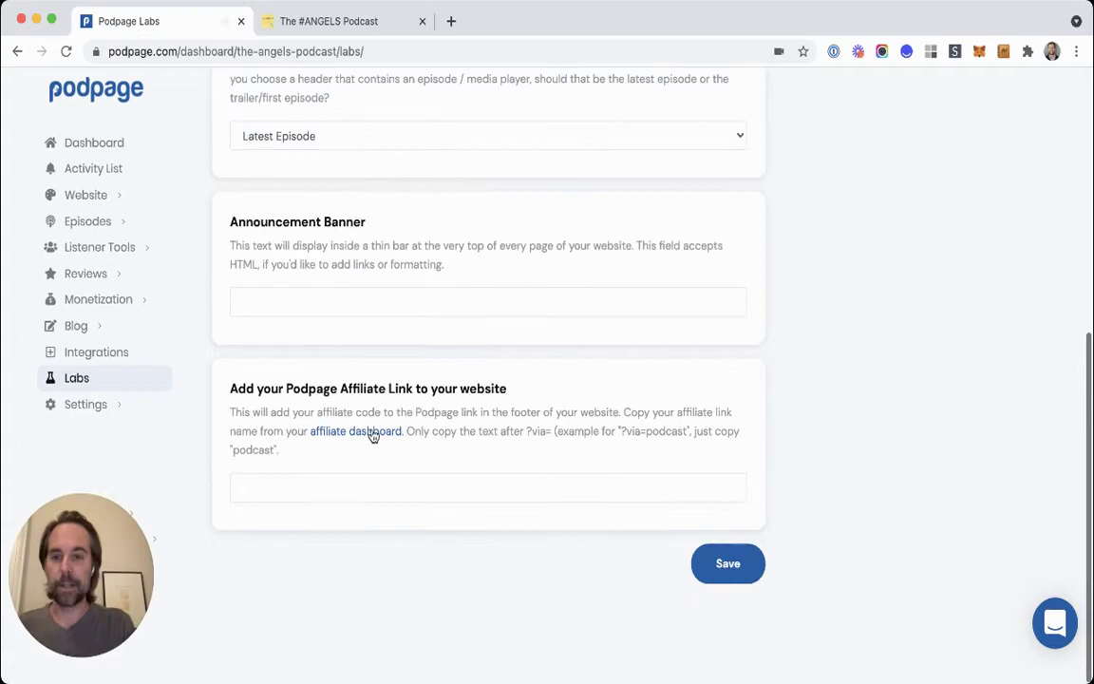
{"action": "left_click", "coordinate": [728, 587]}
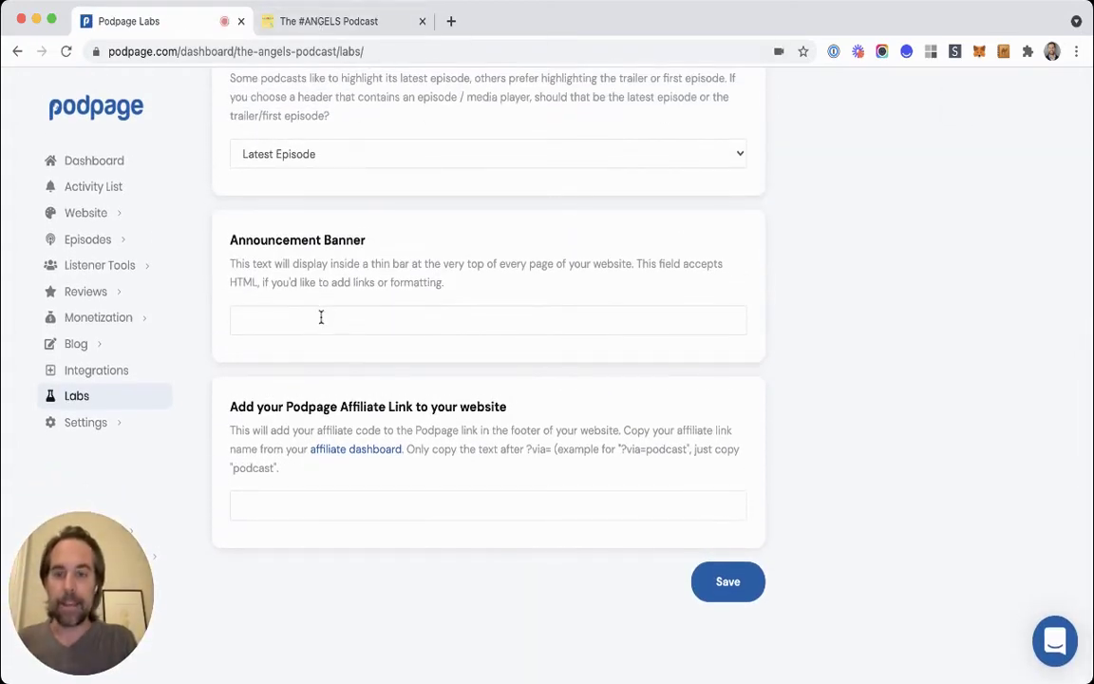
Enter the banner 'We've been nominated for a Podcast award!' with a 'Vote Here!' link to podpage.com
{"action": "left_click", "coordinate": [321, 317]}
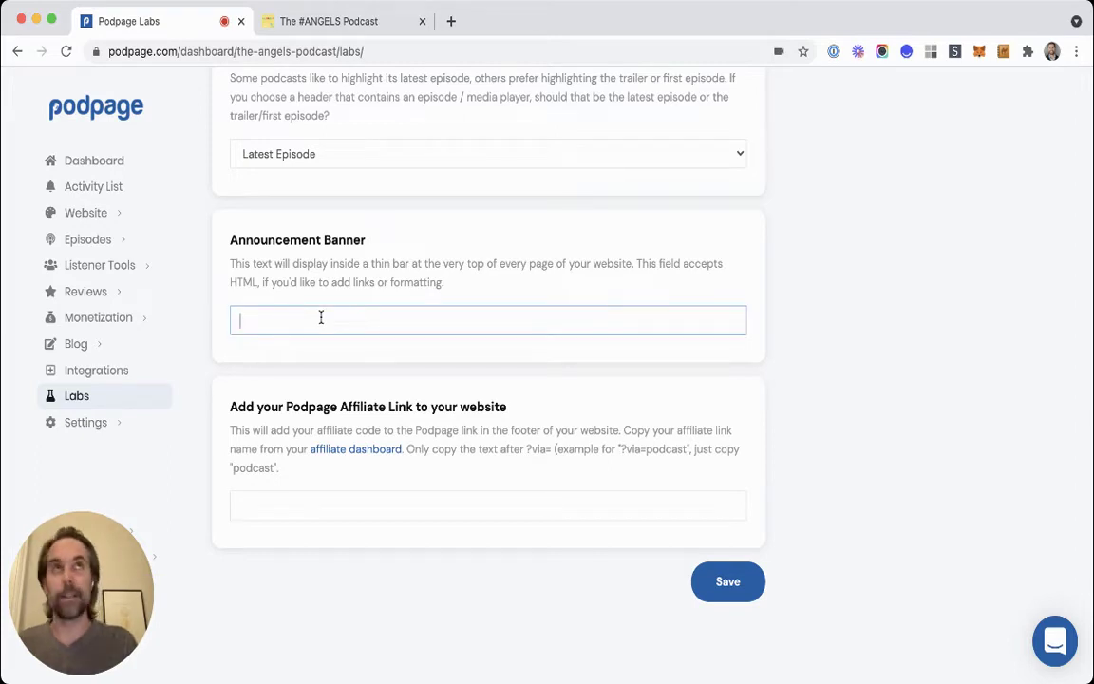
{"action": "type", "text": "We"}
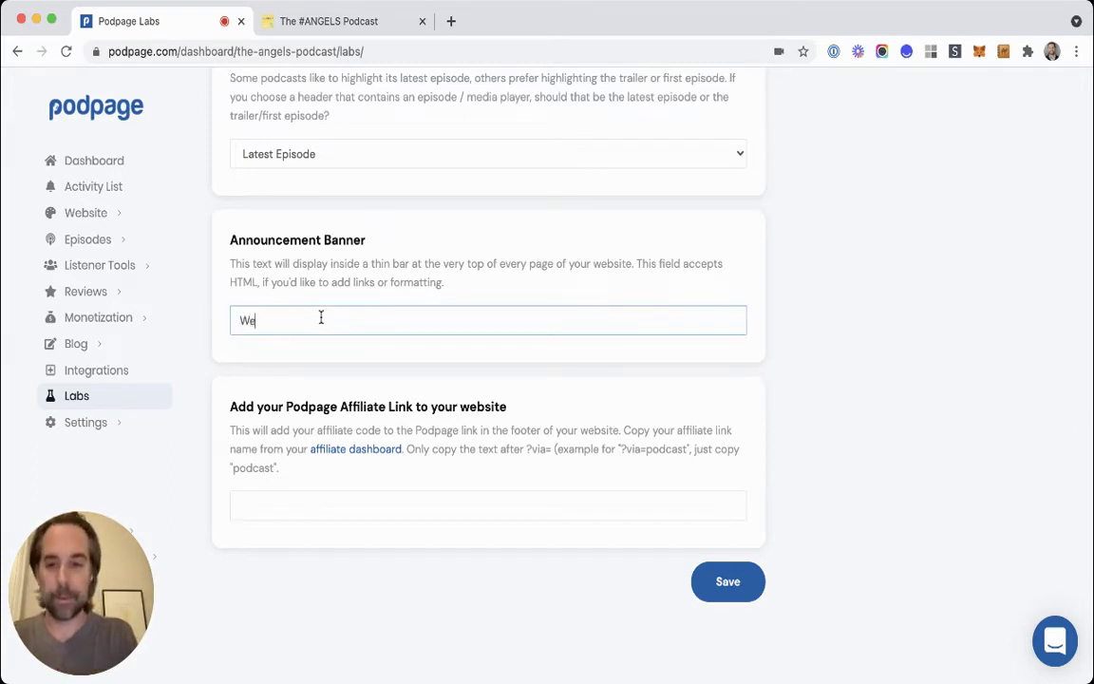
{"action": "type", "text": "'ve been nominated for a"}
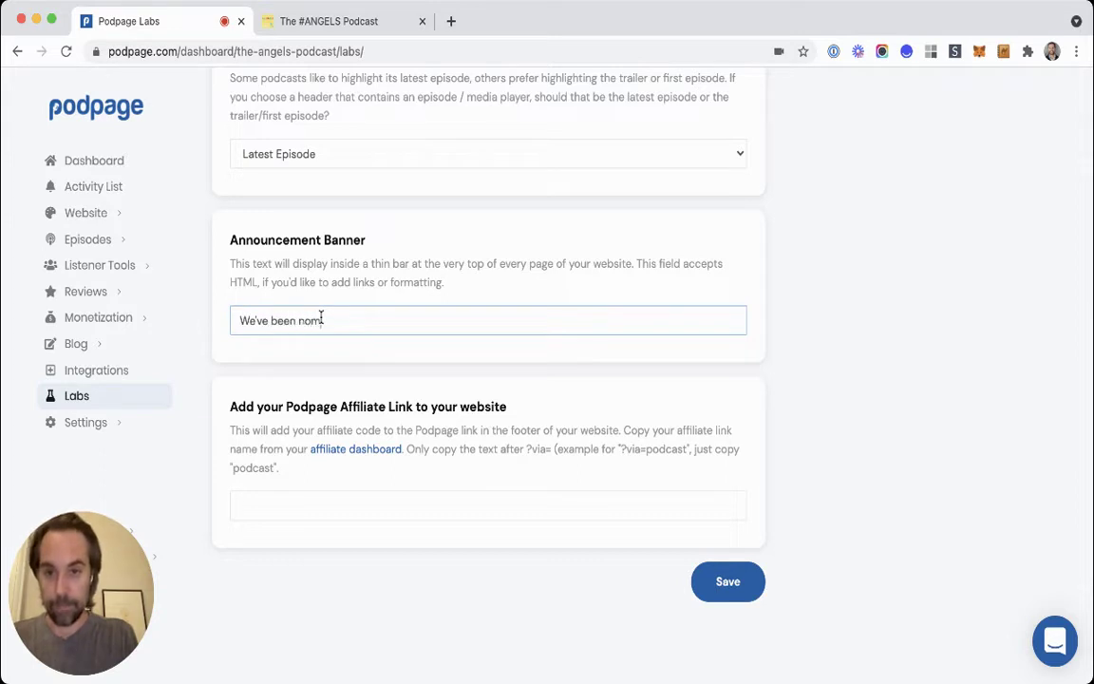
{"action": "type", "text": " Podcast aw"}
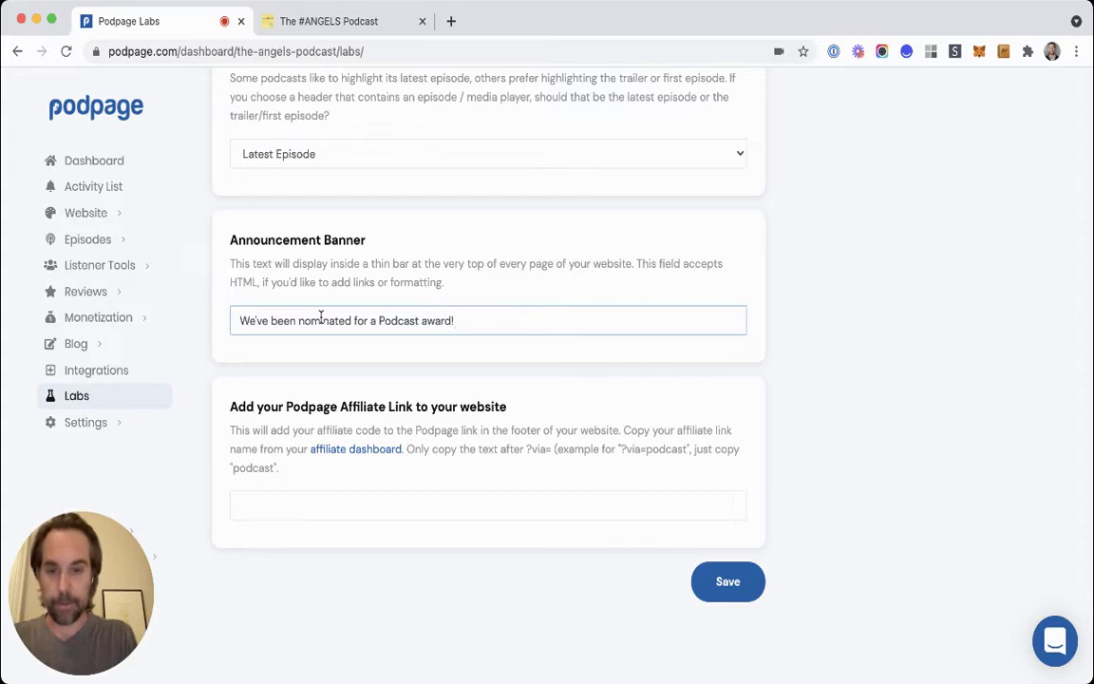
{"action": "type", "text": "ard! <a "}
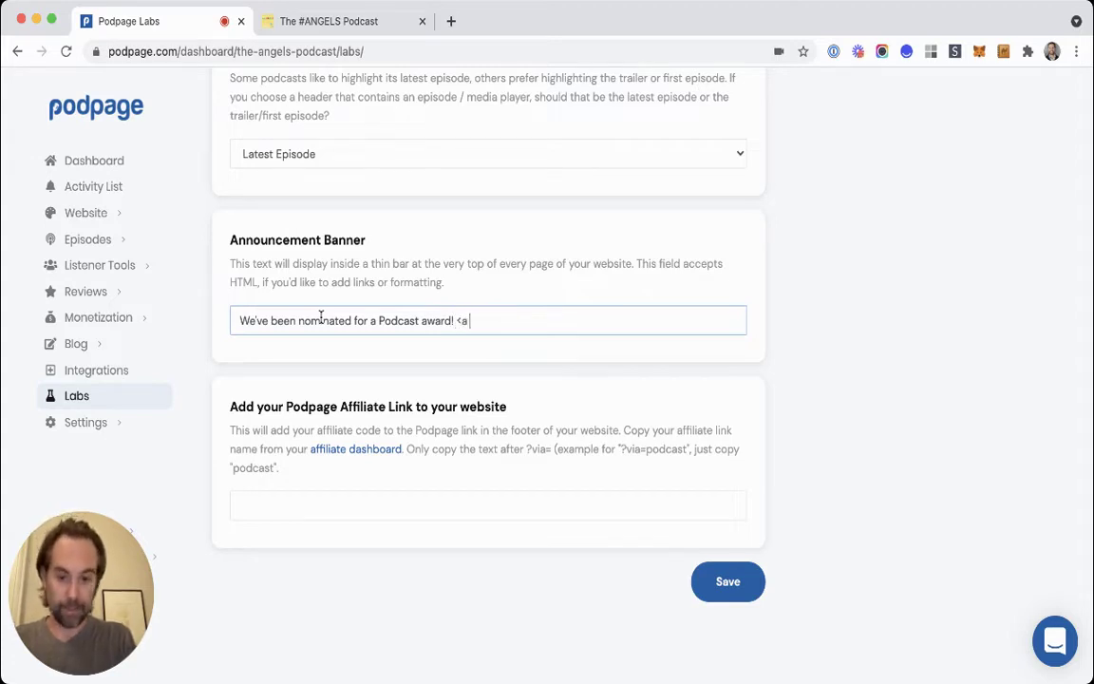
{"action": "type", "text": "href="}
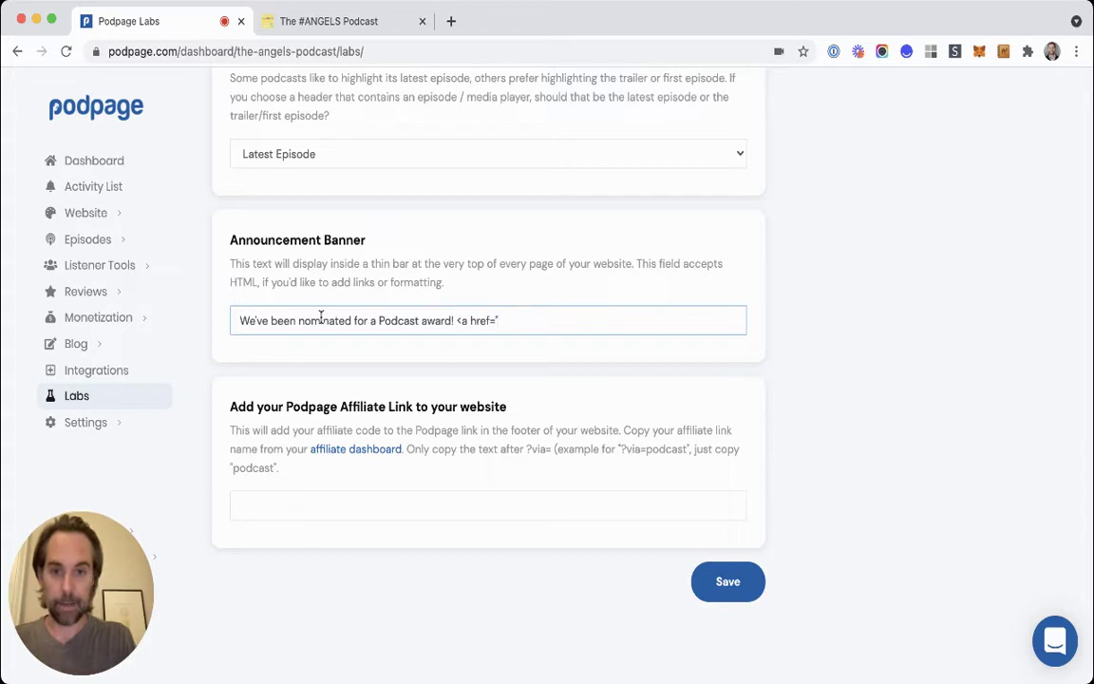
{"action": "type", "text": "\""}
{"action": "type", "text": "https://www.podpage.com/"}
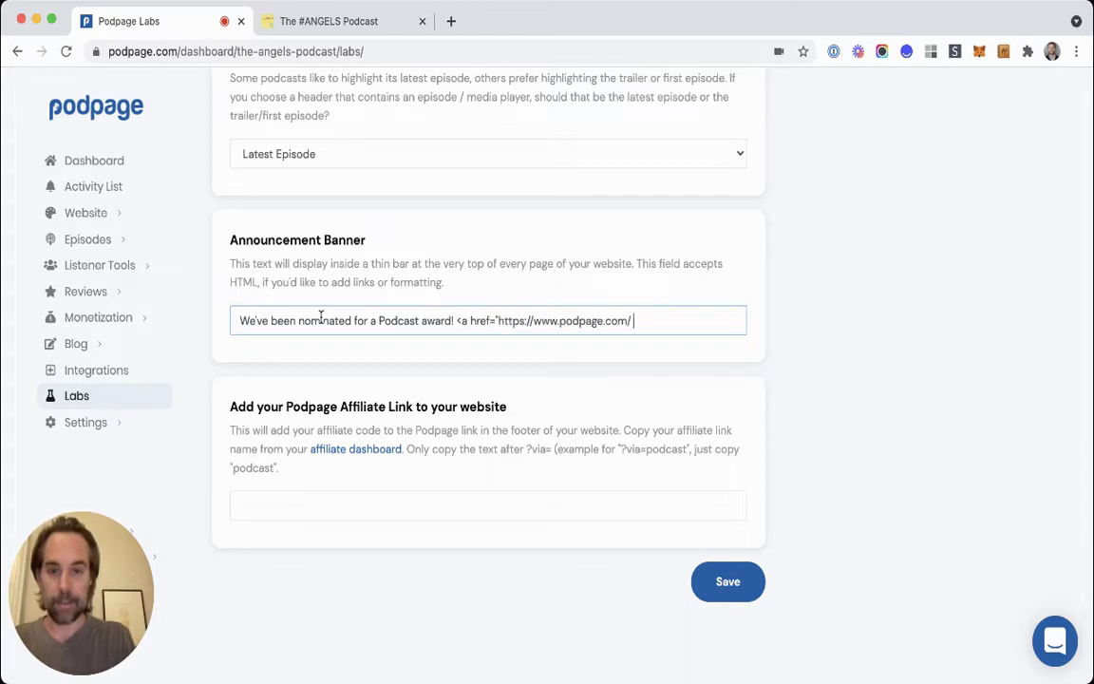
{"action": "type", "text": "\">V"}
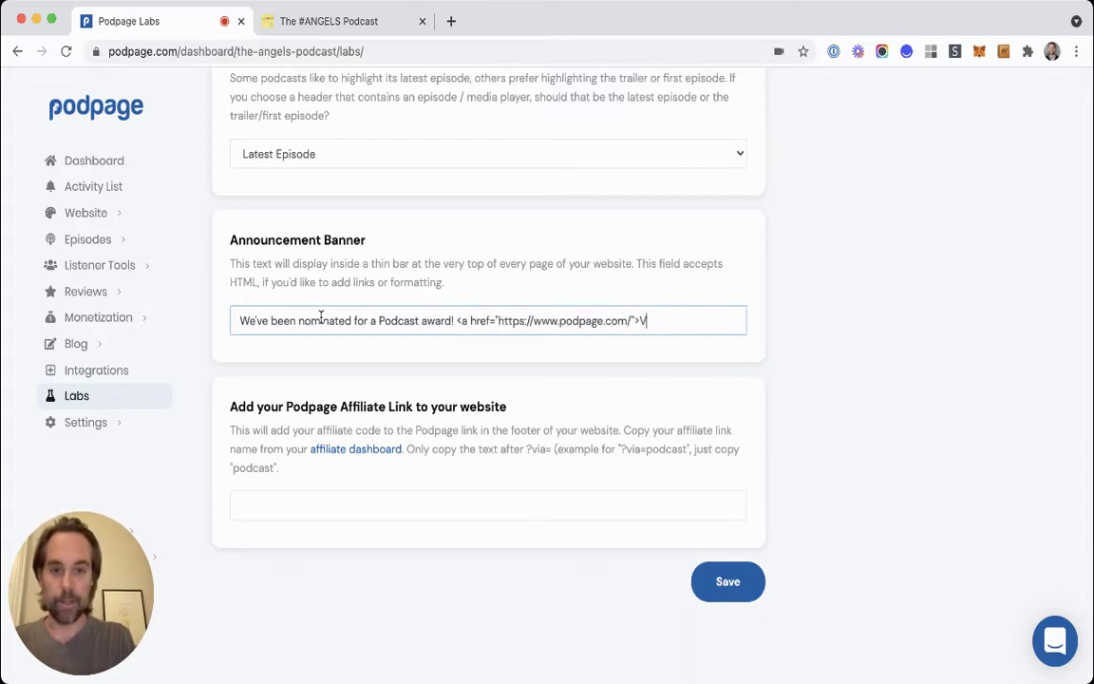
{"action": "type", "text": "it"}
{"action": "key", "text": "BackSpace"}
{"action": "type", "text": "ote "}
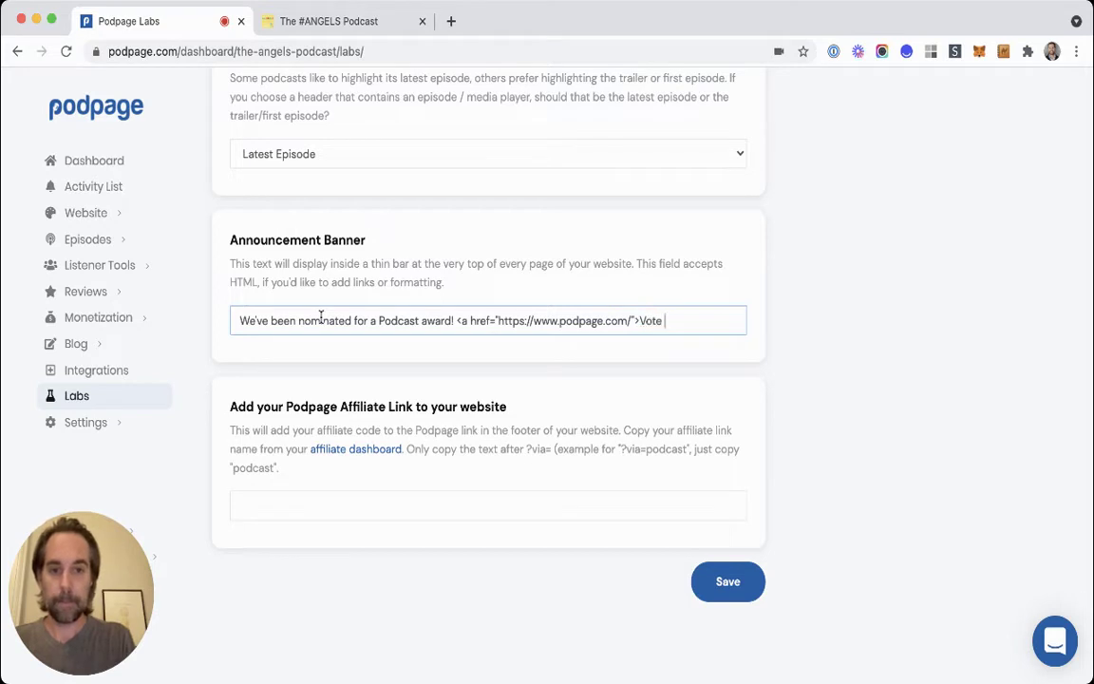
{"action": "type", "text": "Here!</a>"}
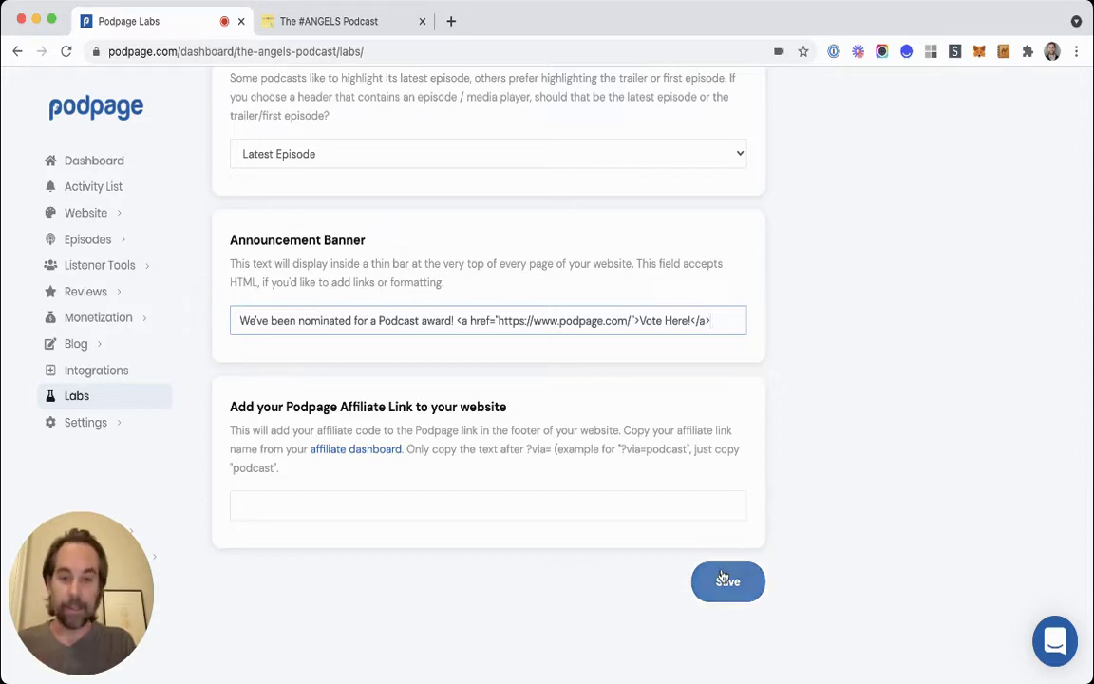
Save the banner and check it on the live site's home, About and Reviews pages
{"action": "left_click", "coordinate": [726, 577]}
{"action": "left_click", "coordinate": [368, 23]}
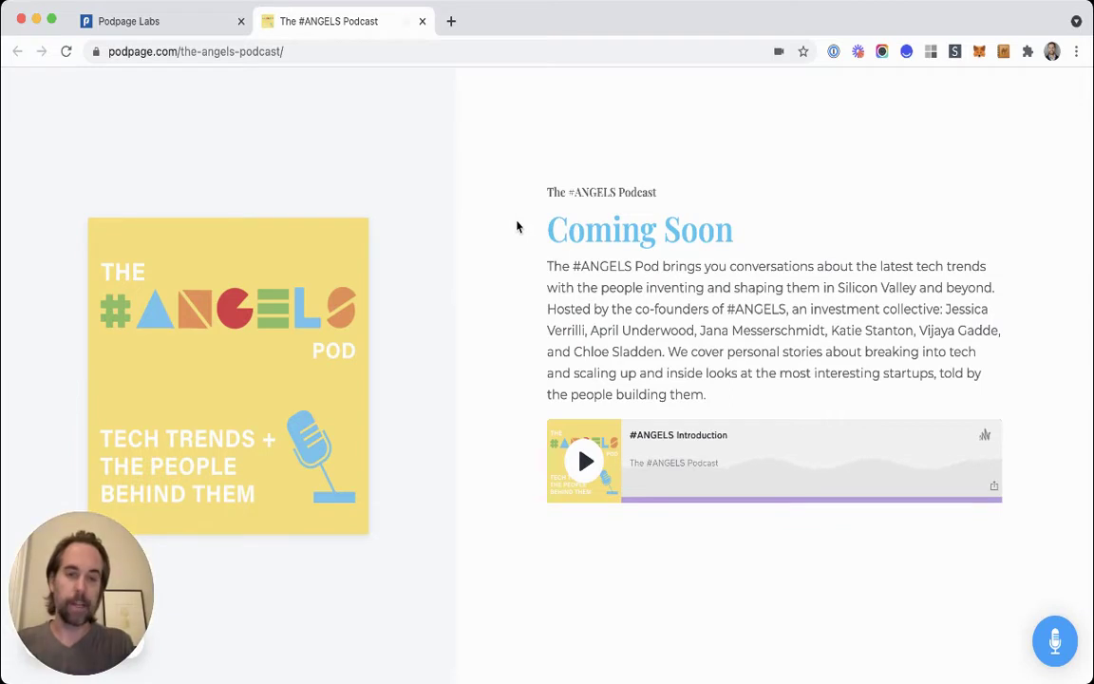
{"action": "key", "text": "super+r"}
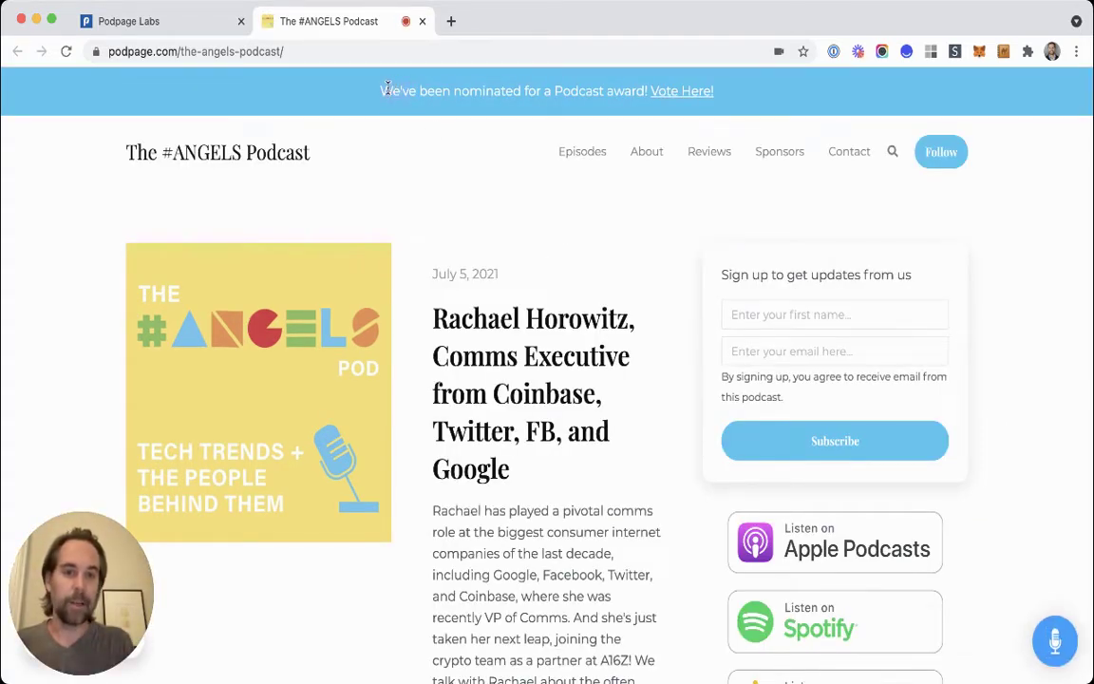
{"action": "left_click", "coordinate": [647, 151]}
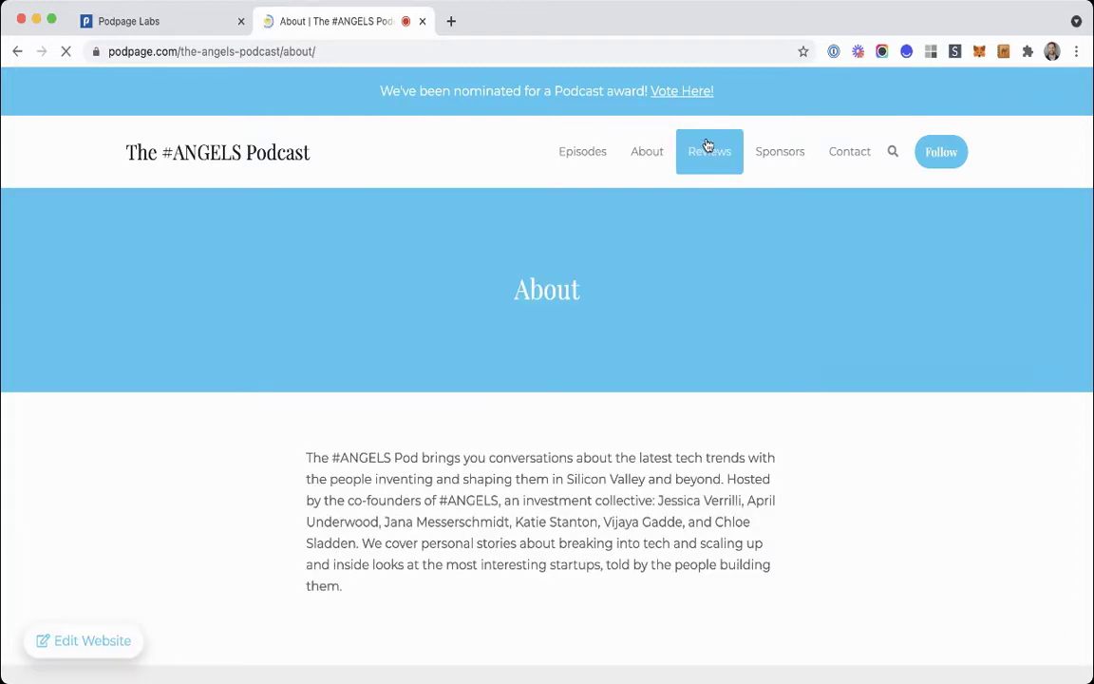
{"action": "left_click", "coordinate": [705, 150]}
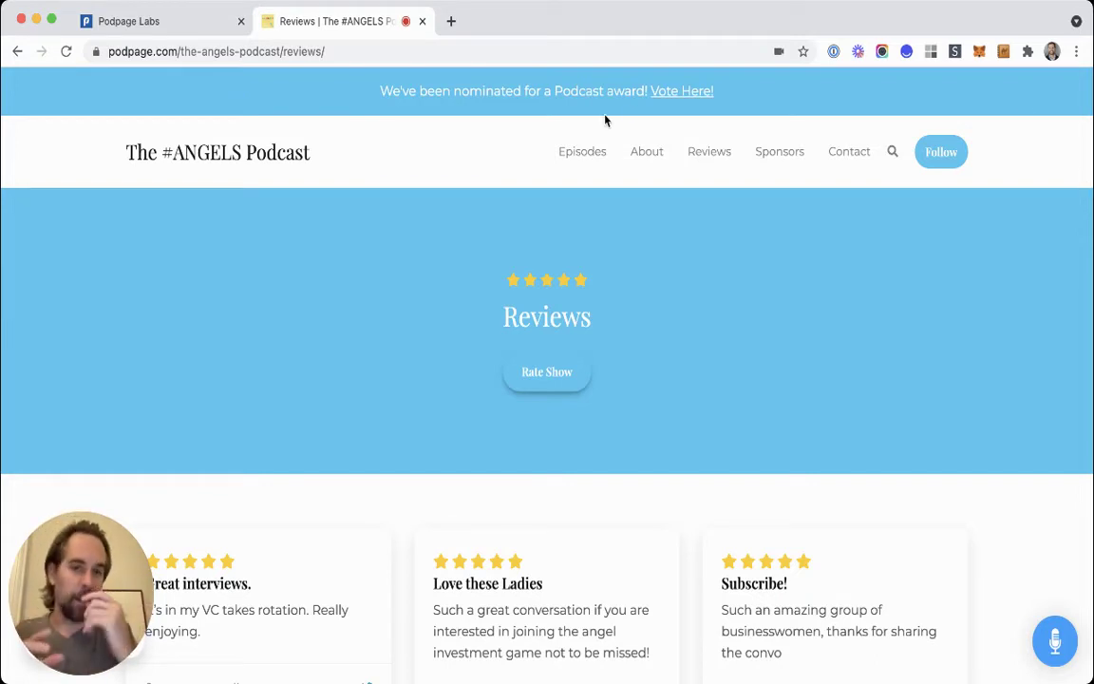
Go back to Labs settings and expand the sidebar's Episodes pages to reach Episode Signature
{"action": "left_click", "coordinate": [176, 22]}
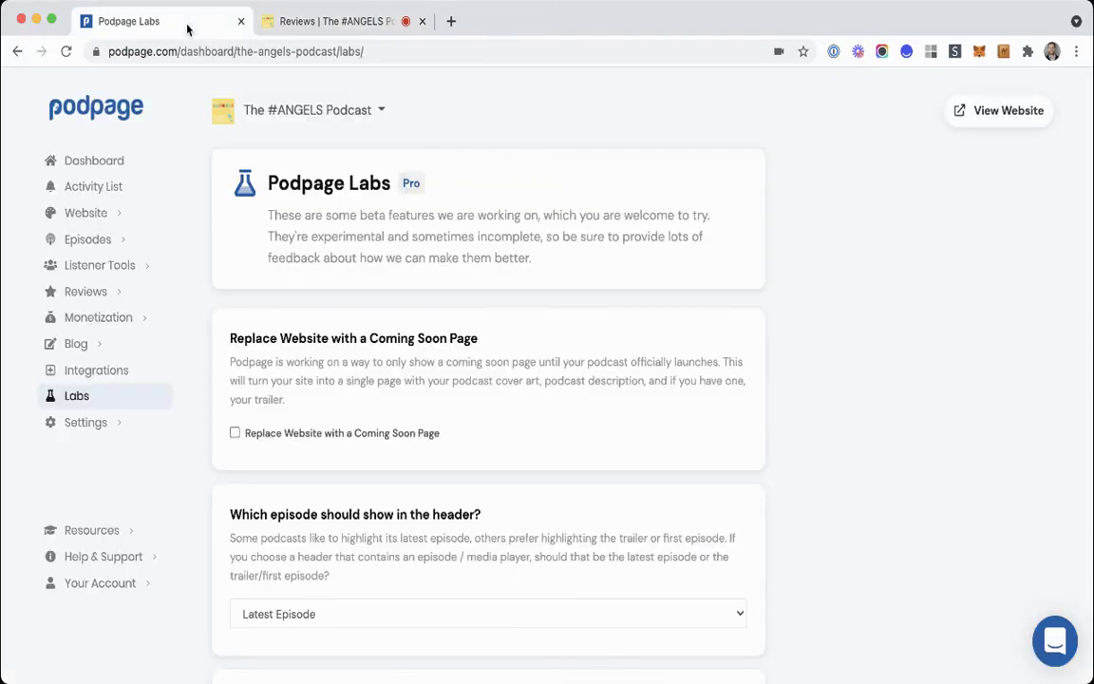
{"action": "scroll", "coordinate": [424, 569], "scroll_direction": "down", "scroll_amount": 5}
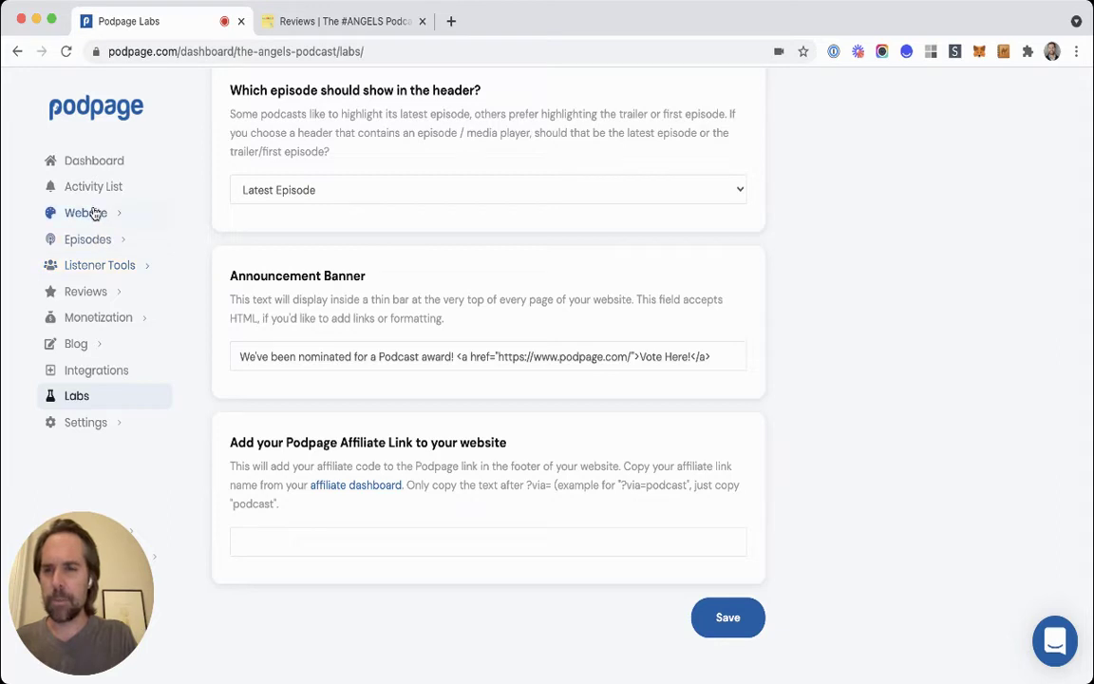
{"action": "left_click", "coordinate": [96, 214]}
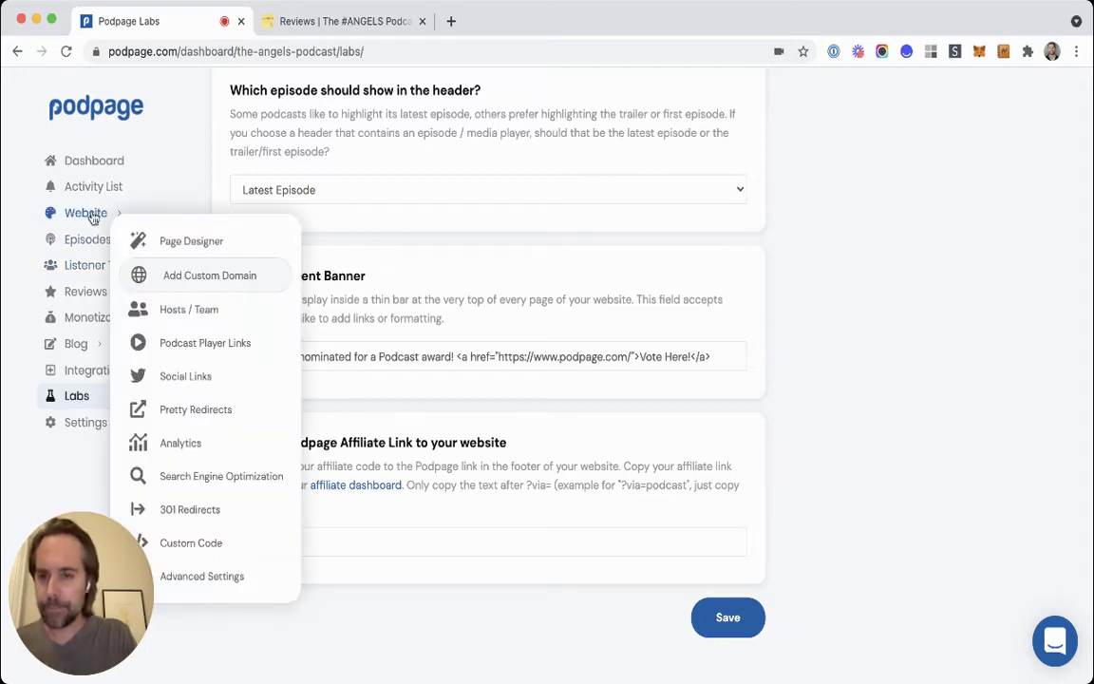
{"action": "scroll", "coordinate": [202, 390], "scroll_direction": "down", "scroll_amount": 1}
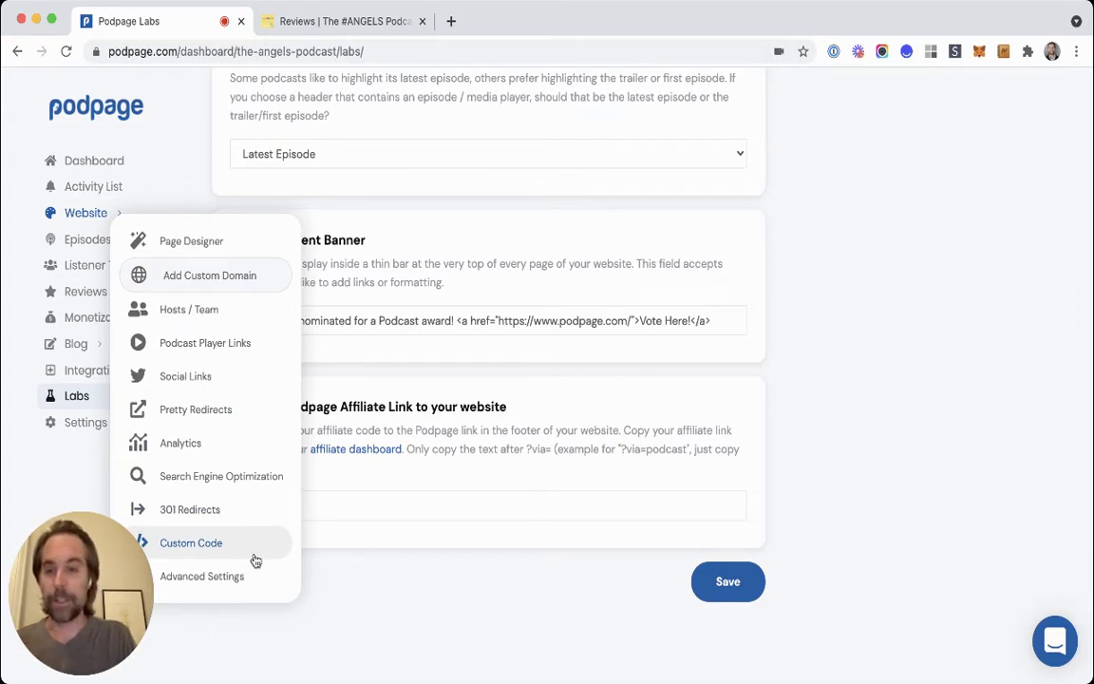
{"action": "left_click", "coordinate": [82, 217]}
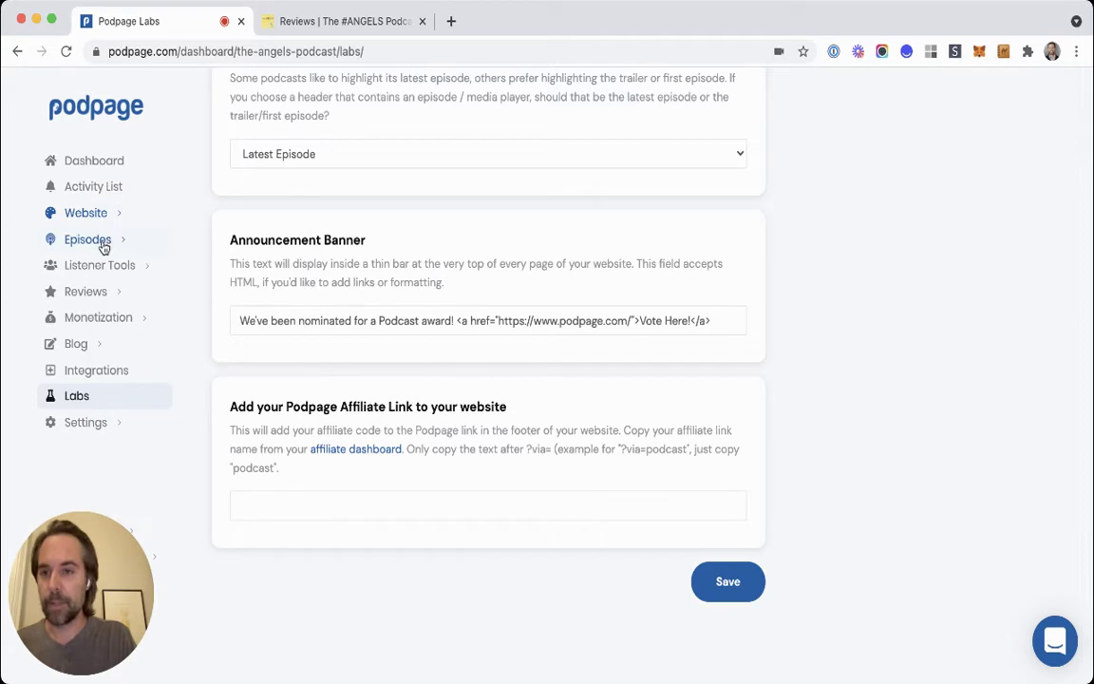
{"action": "left_click", "coordinate": [87, 239]}
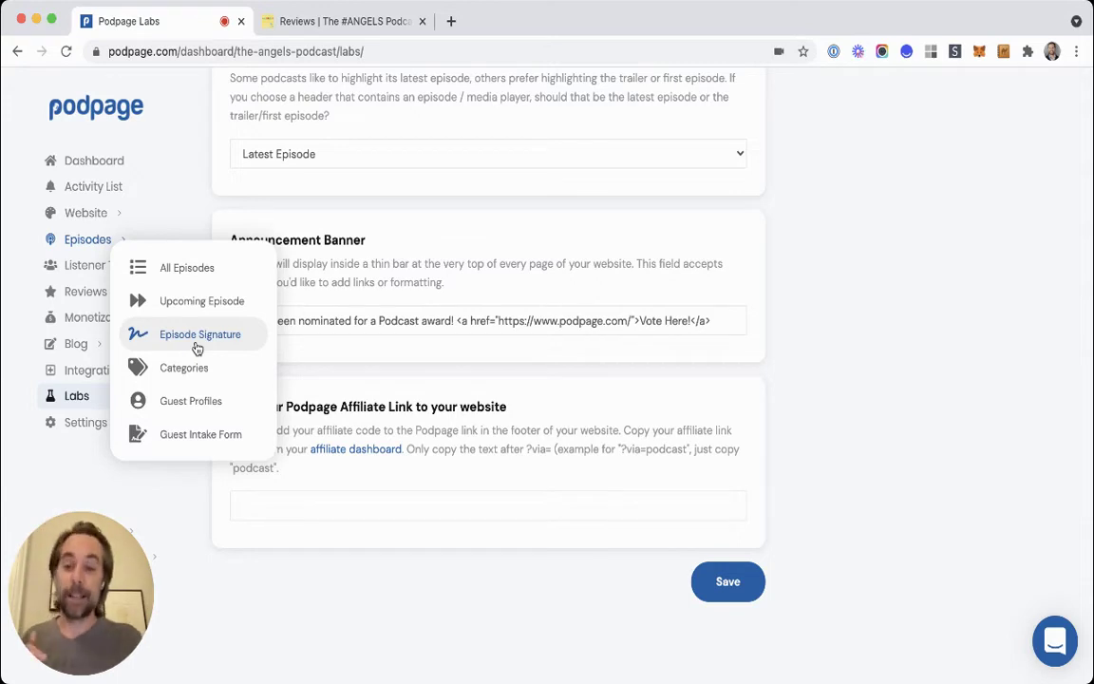
In the Episode Page Signature editor, type 'My friend launched a podcast. Check out'
{"action": "left_click", "coordinate": [196, 343]}
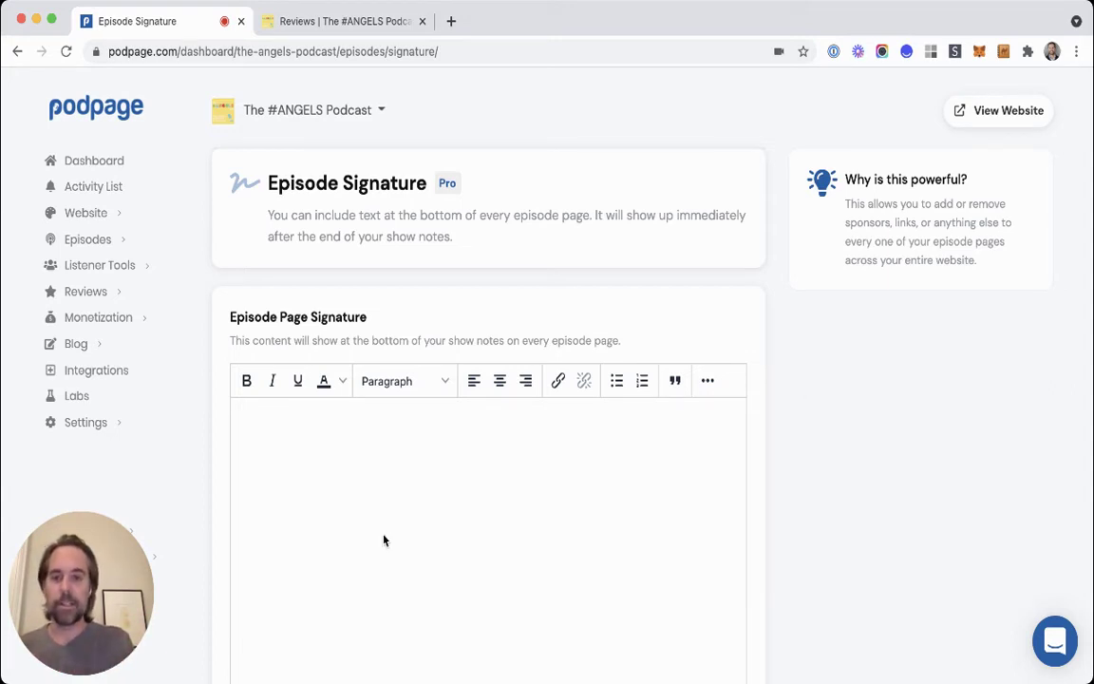
{"action": "left_click", "coordinate": [356, 402]}
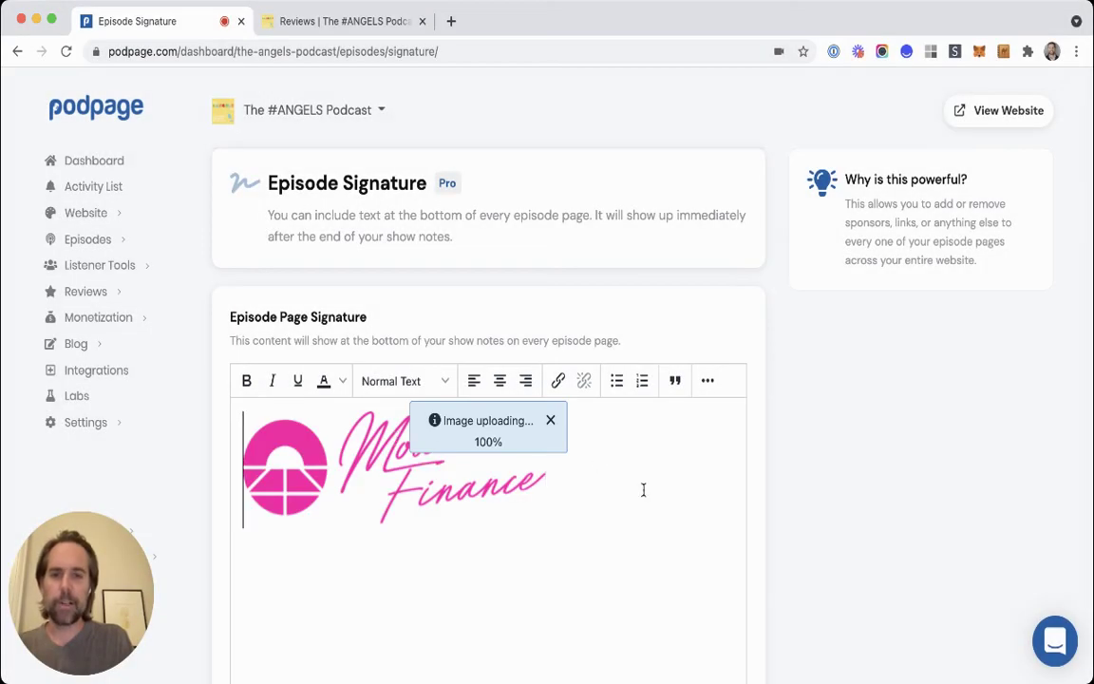
{"action": "type", "text": "My friend launche"}
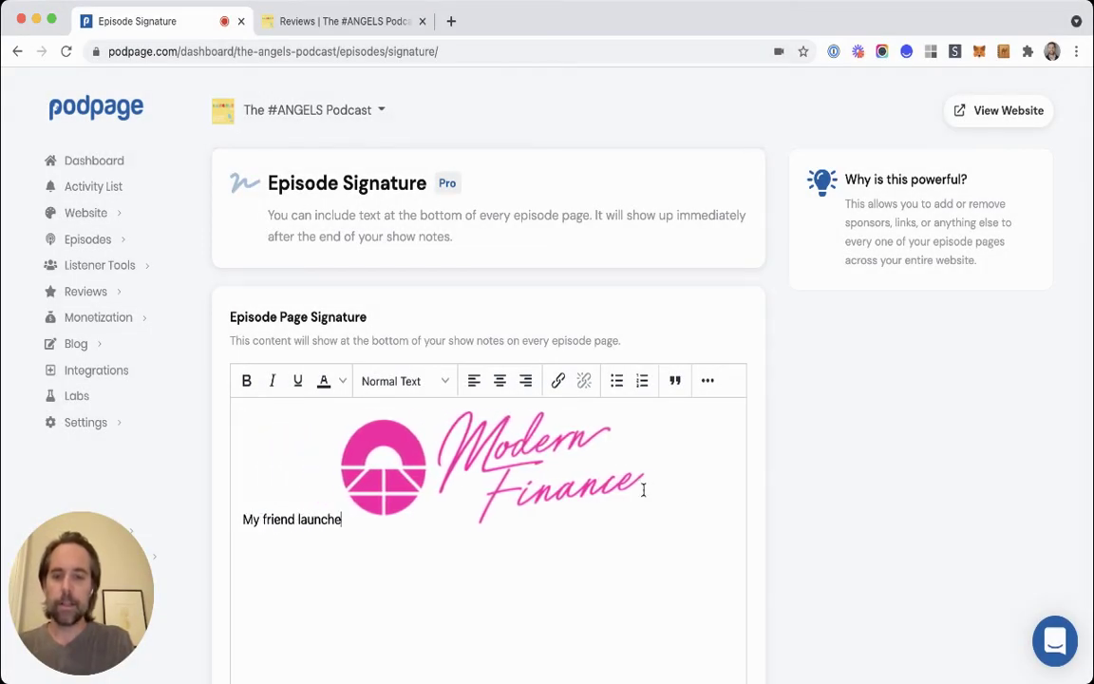
{"action": "type", "text": "d a podcast. Check o"}
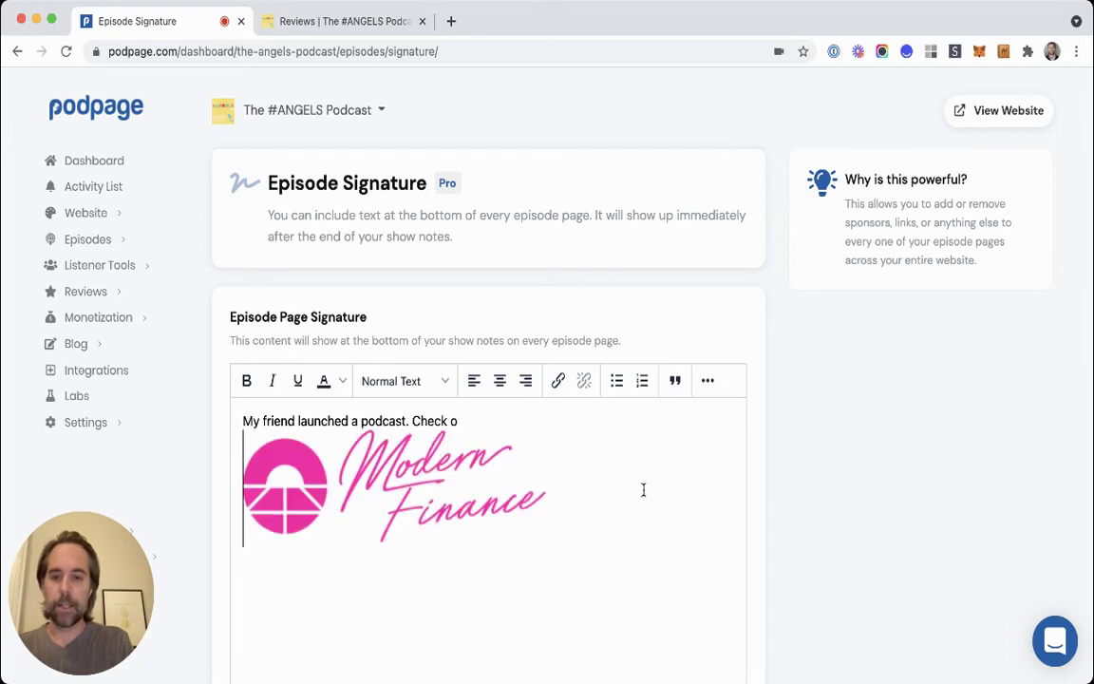
{"action": "type", "text": "ut"}
{"action": "key", "text": "Return"}
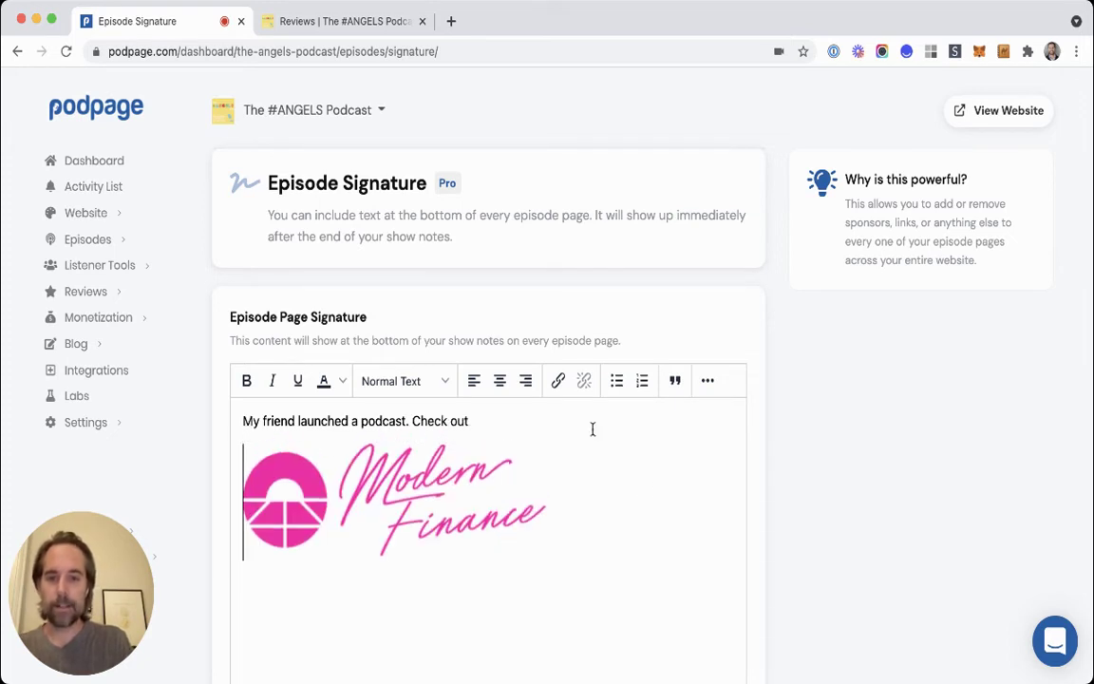
Centre the promo line and Modern Finance logo, then save the signature
{"action": "triple_click", "coordinate": [550, 410]}
{"action": "left_click", "coordinate": [500, 381]}
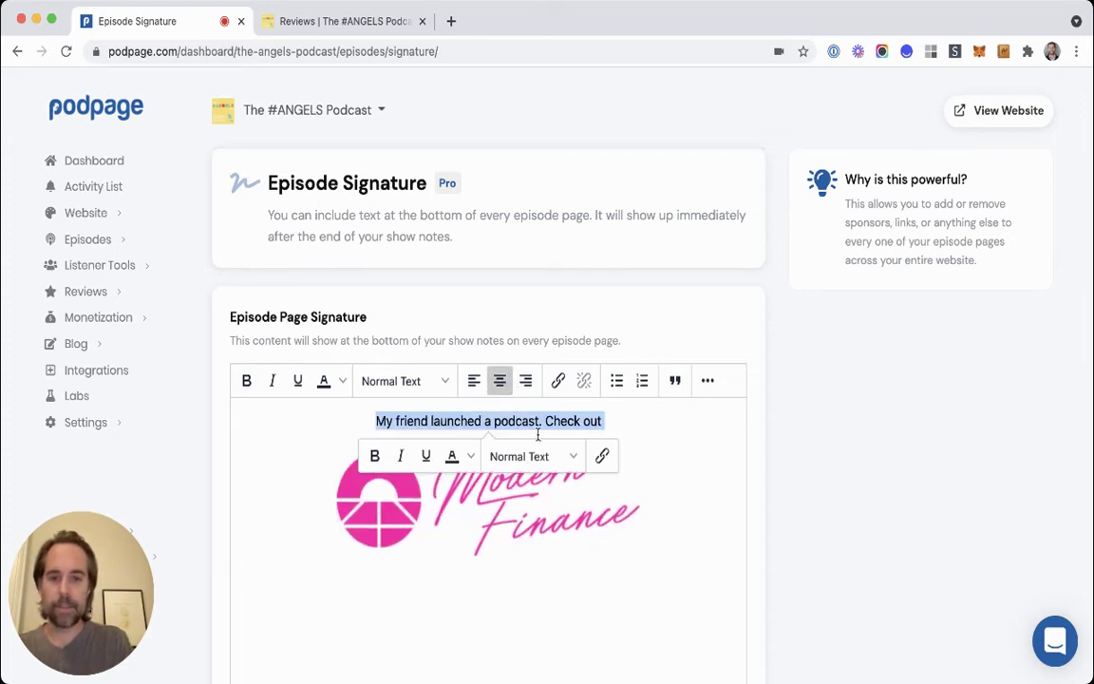
{"action": "left_click", "coordinate": [698, 479]}
{"action": "scroll", "coordinate": [570, 474], "scroll_direction": "down", "scroll_amount": 5}
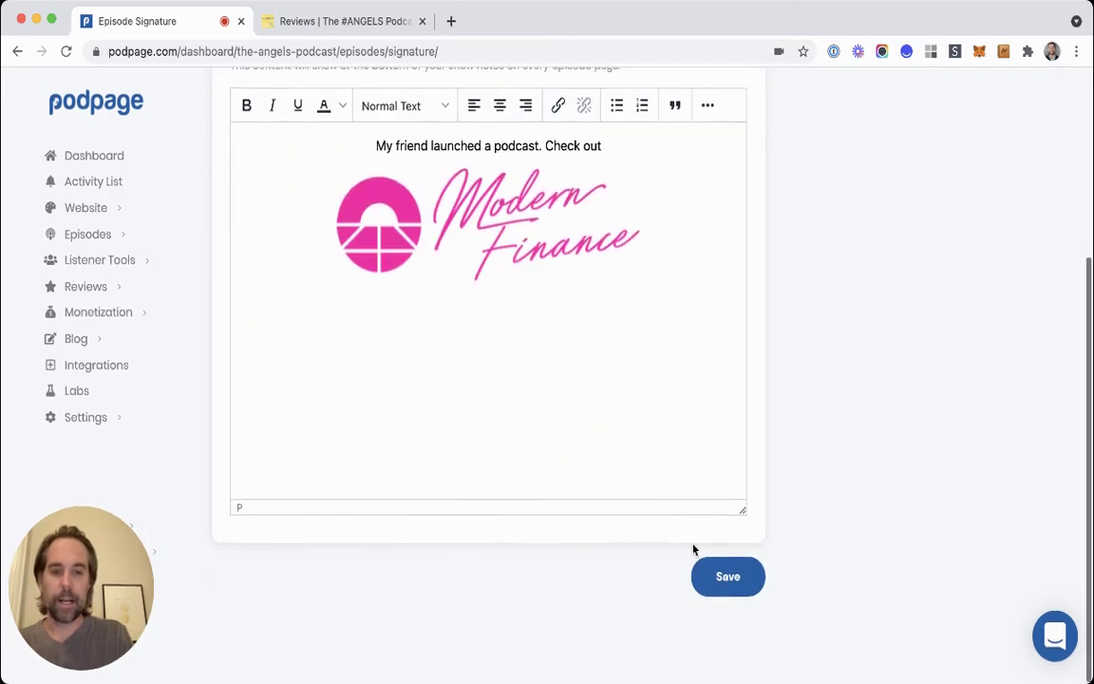
{"action": "left_click", "coordinate": [727, 581]}
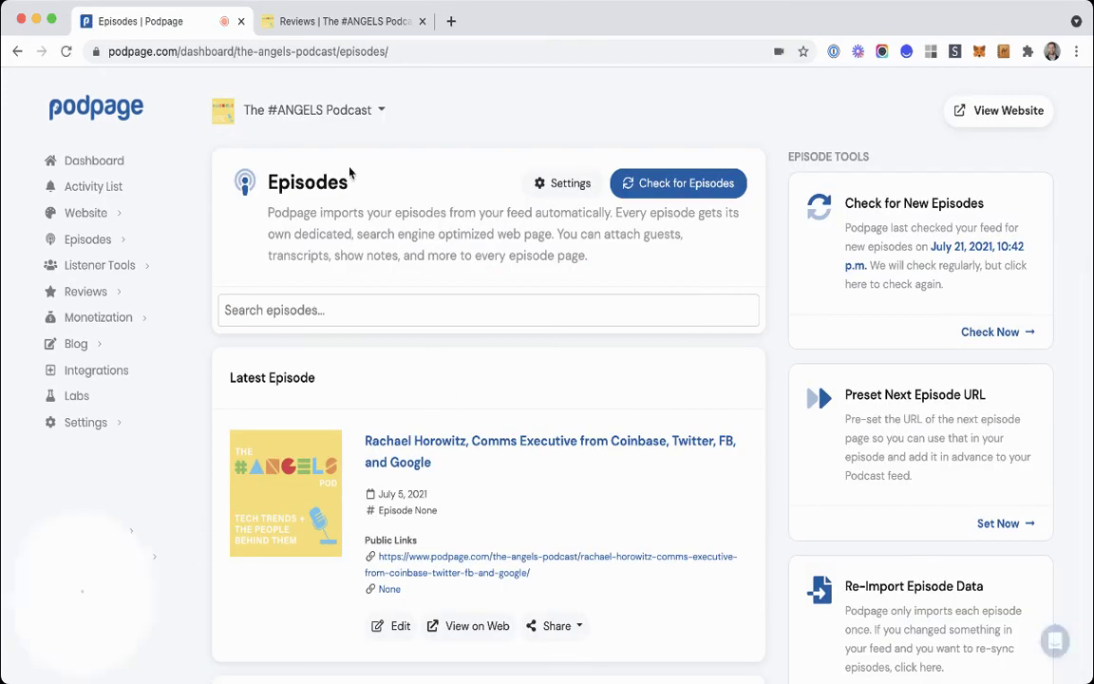
{"action": "left_click", "coordinate": [325, 21]}
{"action": "left_click", "coordinate": [593, 169]}
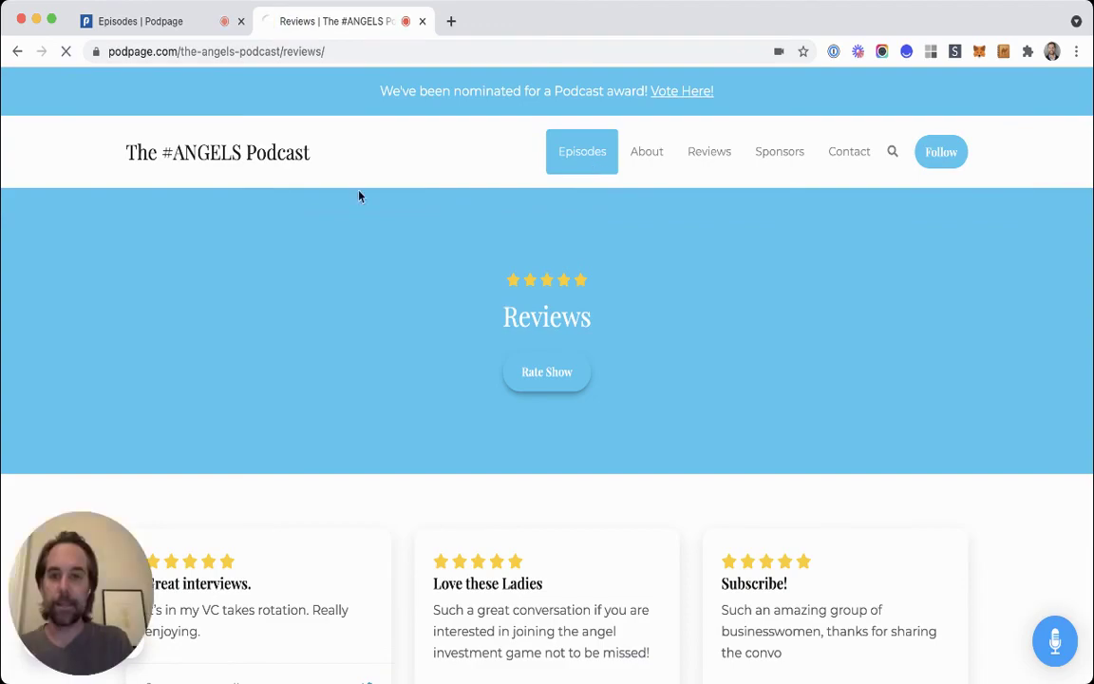
{"action": "scroll", "coordinate": [379, 363], "scroll_direction": "down", "scroll_amount": 5}
{"action": "left_click", "coordinate": [625, 268]}
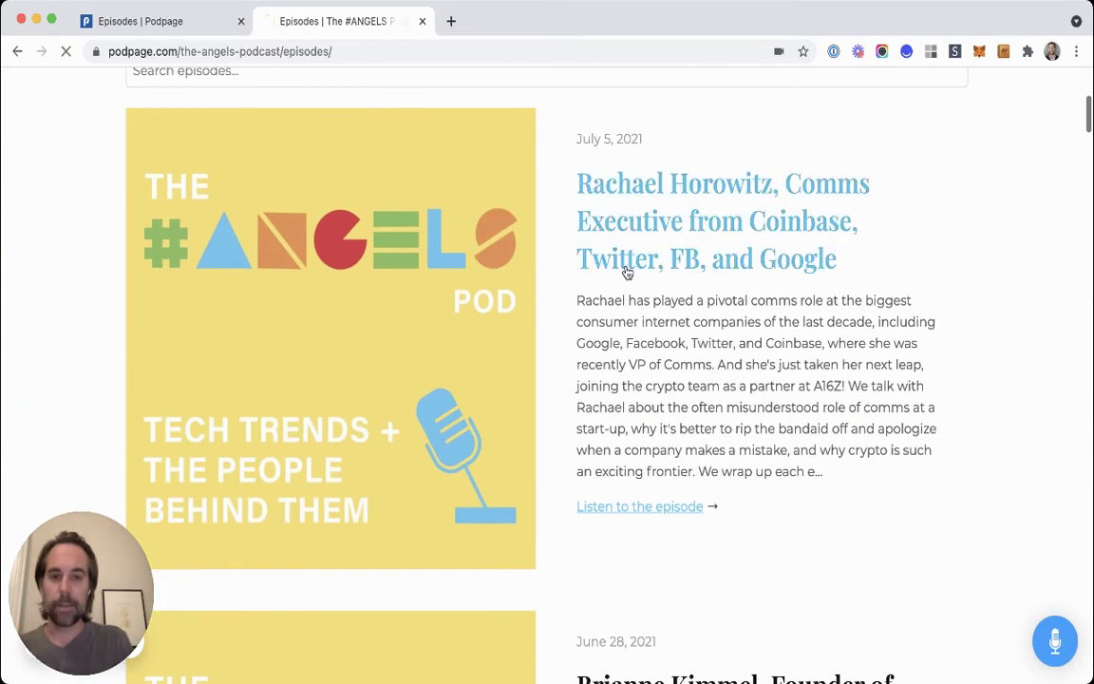
{"action": "scroll", "coordinate": [619, 420], "scroll_direction": "down", "scroll_amount": 15}
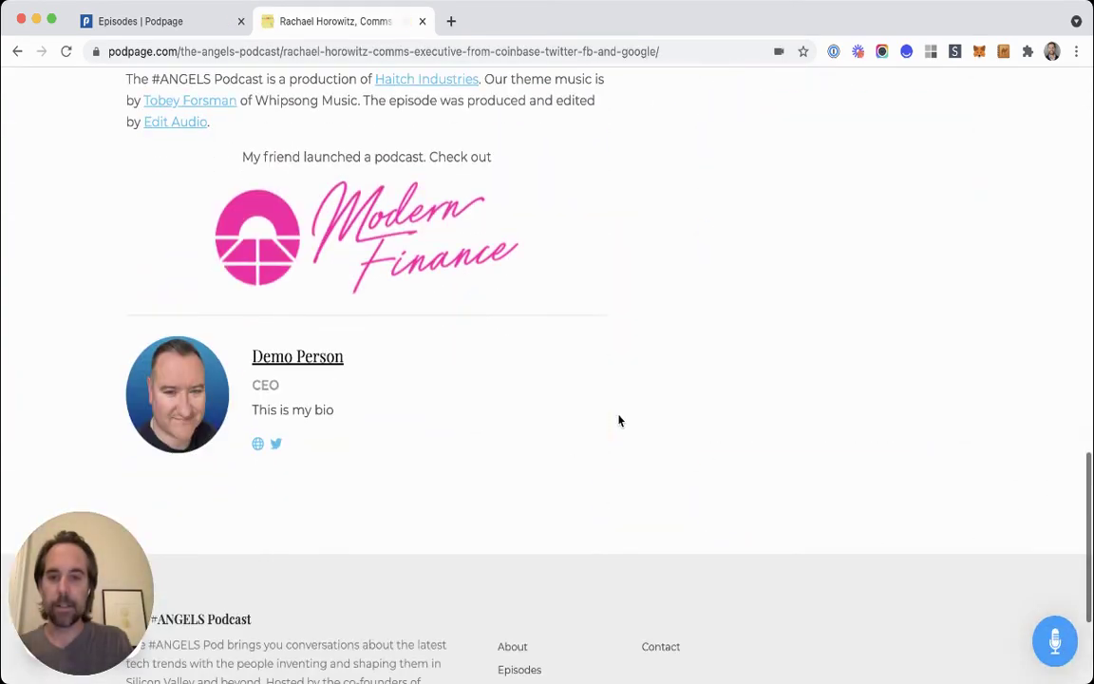
{"action": "left_click_drag", "start_coordinate": [240, 158], "coordinate": [442, 264]}
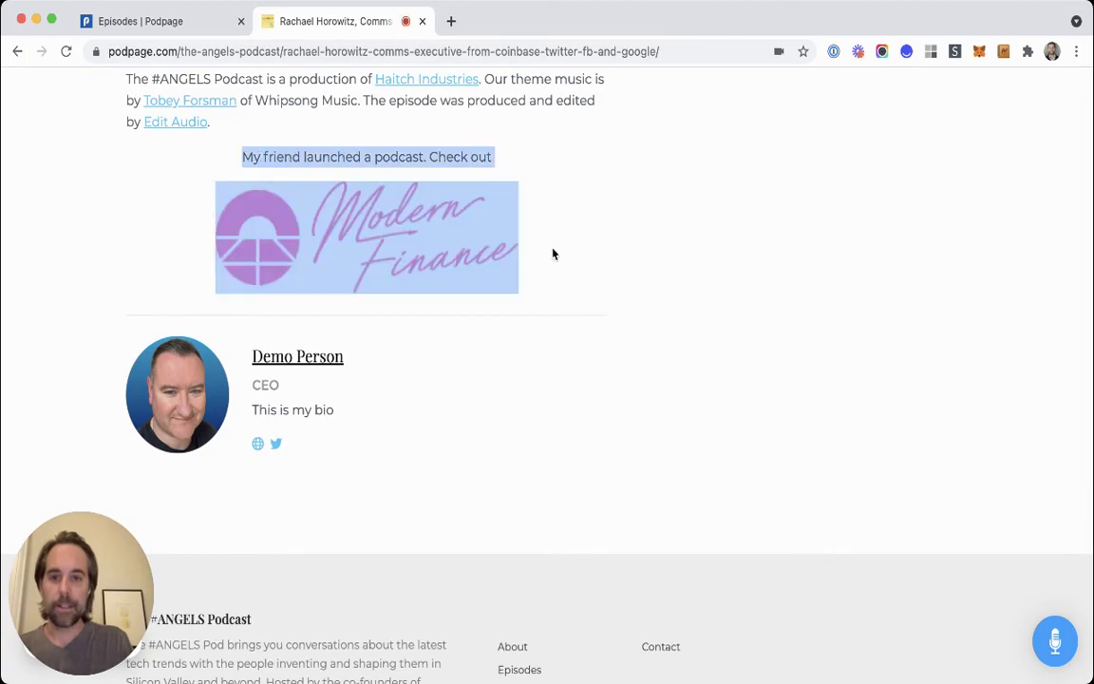
{"action": "scroll", "coordinate": [553, 253], "scroll_direction": "up", "scroll_amount": 2}
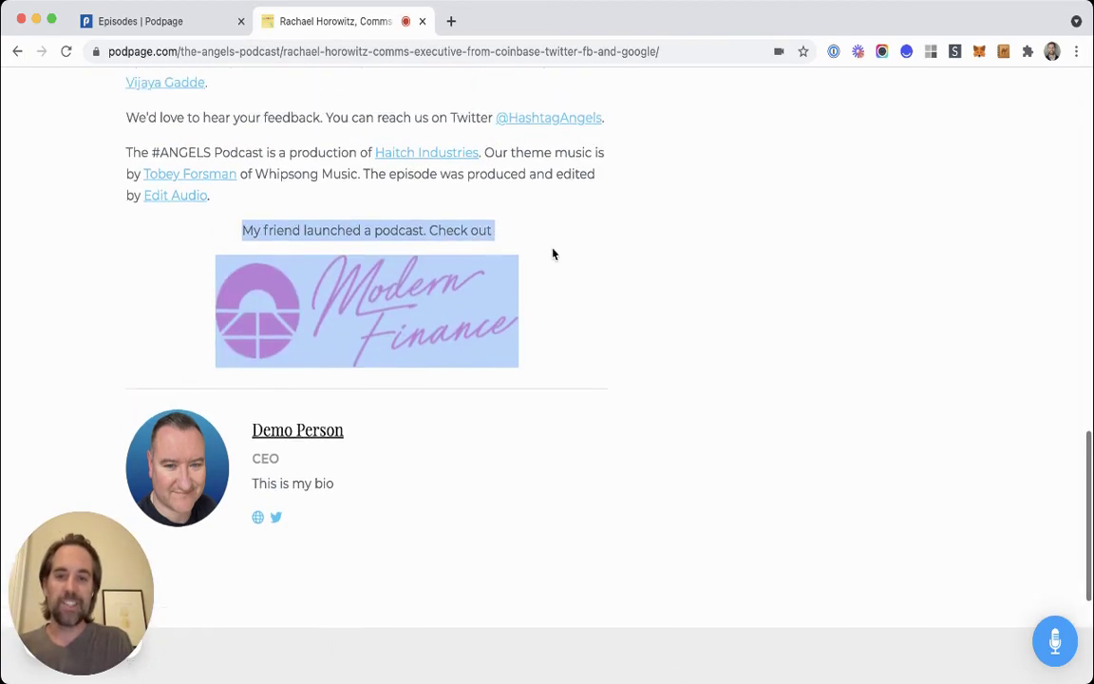
{"action": "scroll", "coordinate": [552, 251], "scroll_direction": "up", "scroll_amount": 15}
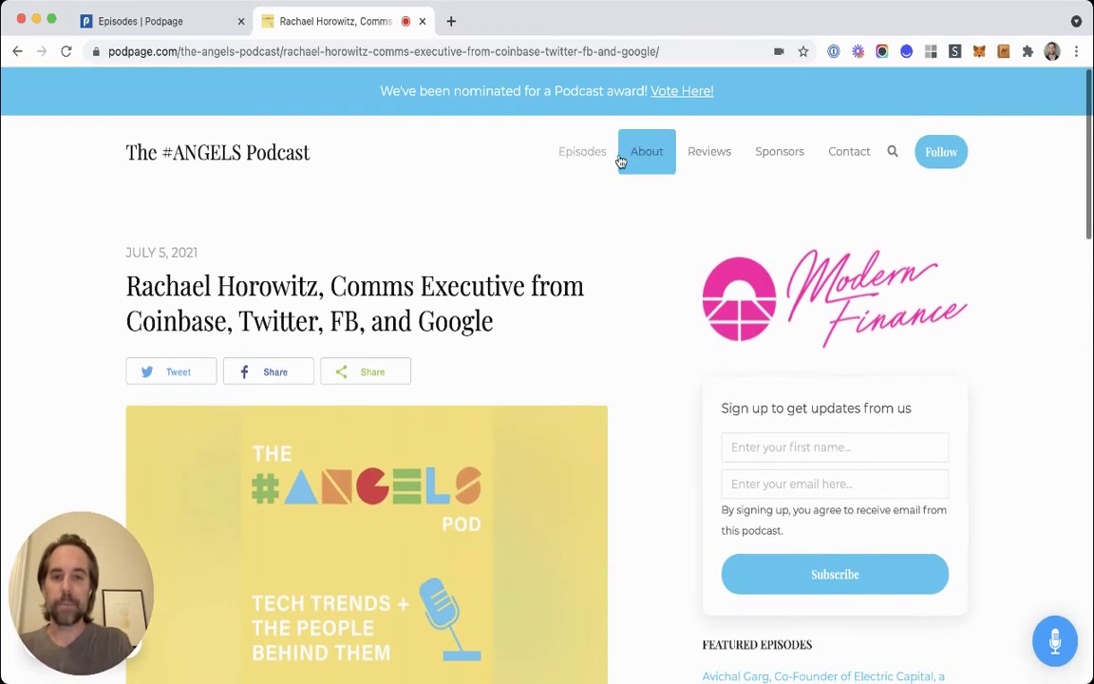
{"action": "left_click", "coordinate": [581, 153]}
{"action": "scroll", "coordinate": [512, 288], "scroll_direction": "down", "scroll_amount": 10}
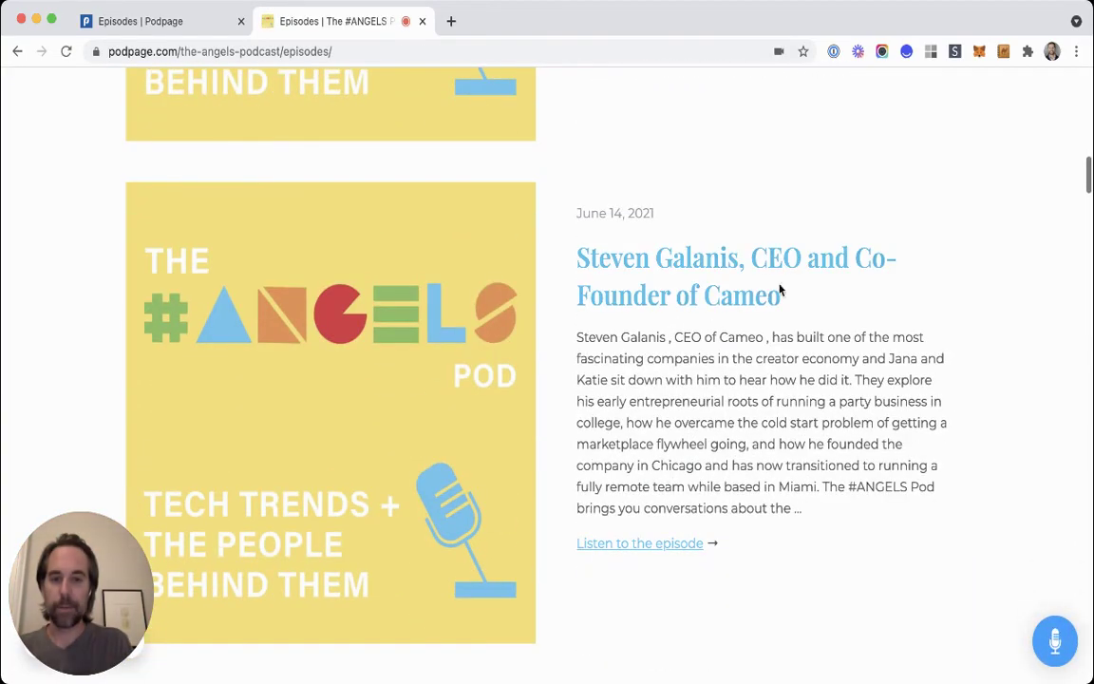
{"action": "scroll", "coordinate": [710, 377], "scroll_direction": "down", "scroll_amount": 10}
{"action": "scroll", "coordinate": [710, 376], "scroll_direction": "up", "scroll_amount": 3}
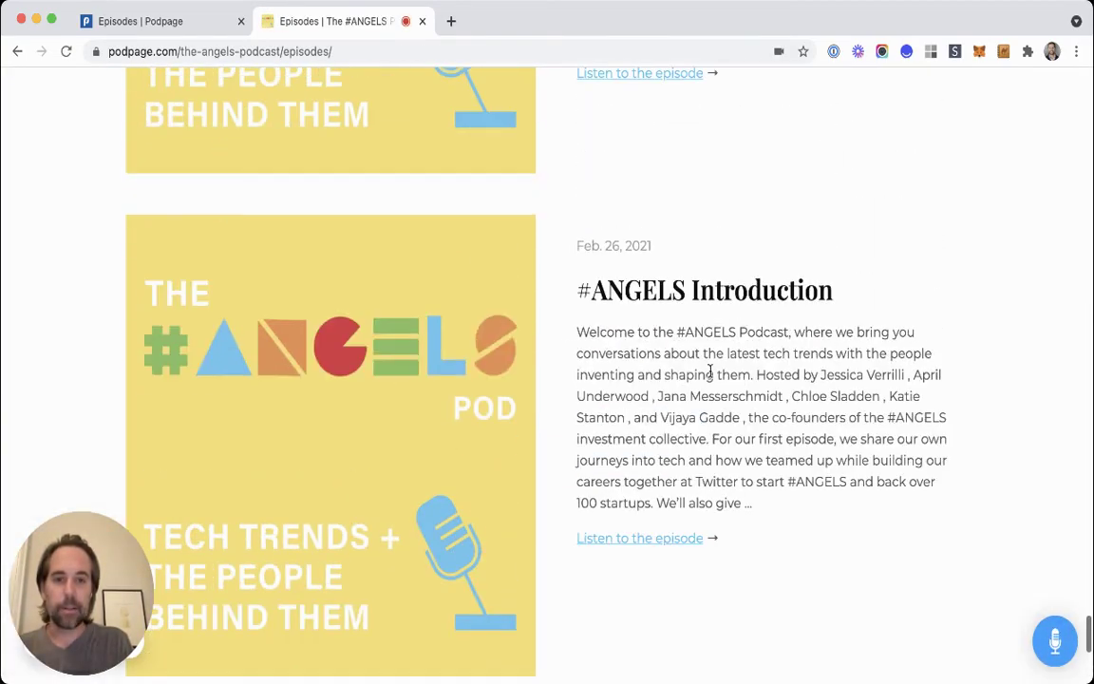
{"action": "left_click", "coordinate": [652, 292]}
{"action": "scroll", "coordinate": [578, 379], "scroll_direction": "down", "scroll_amount": 15}
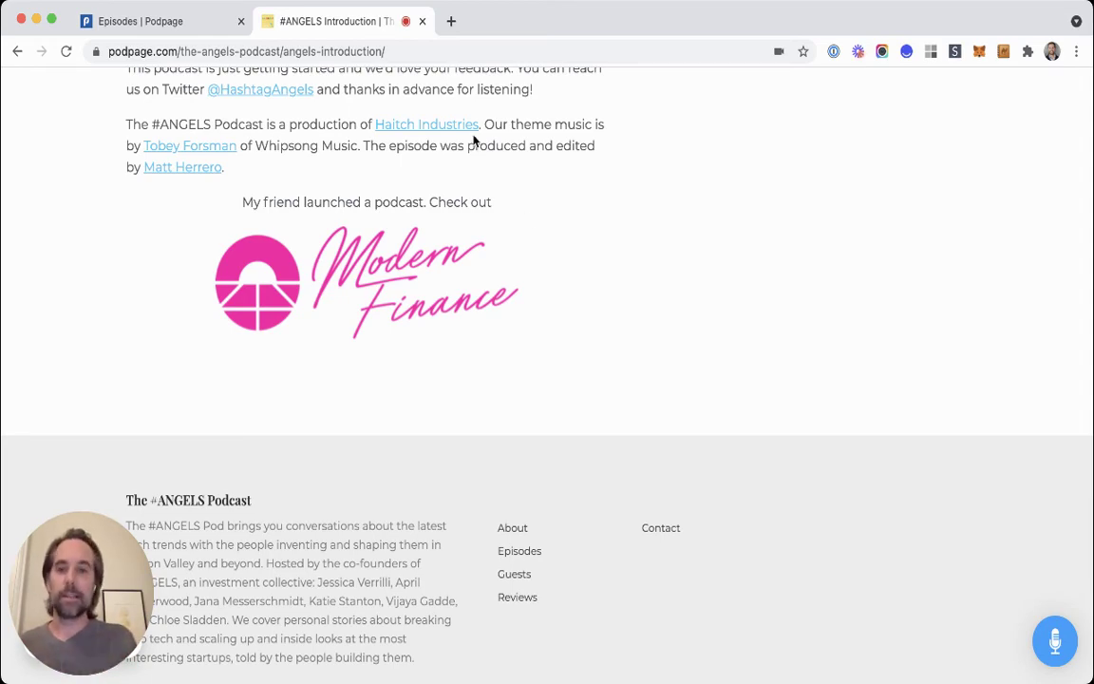
{"action": "left_click", "coordinate": [160, 26]}
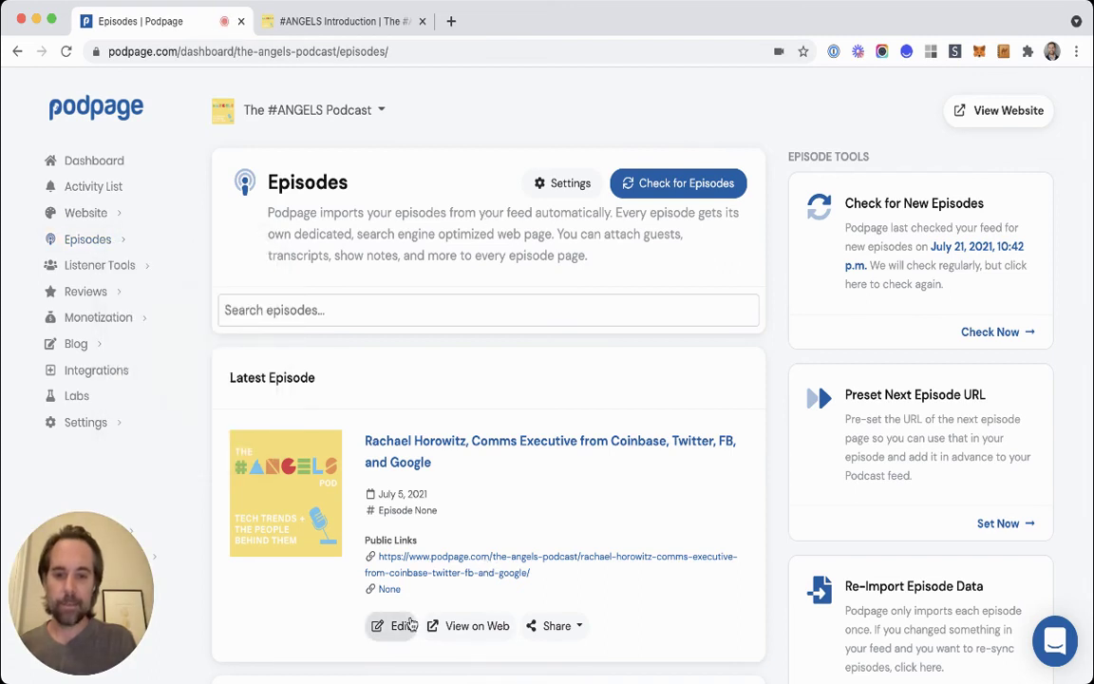
Edit the latest episode and scroll down its edit form to the Save button
{"action": "left_click", "coordinate": [389, 626]}
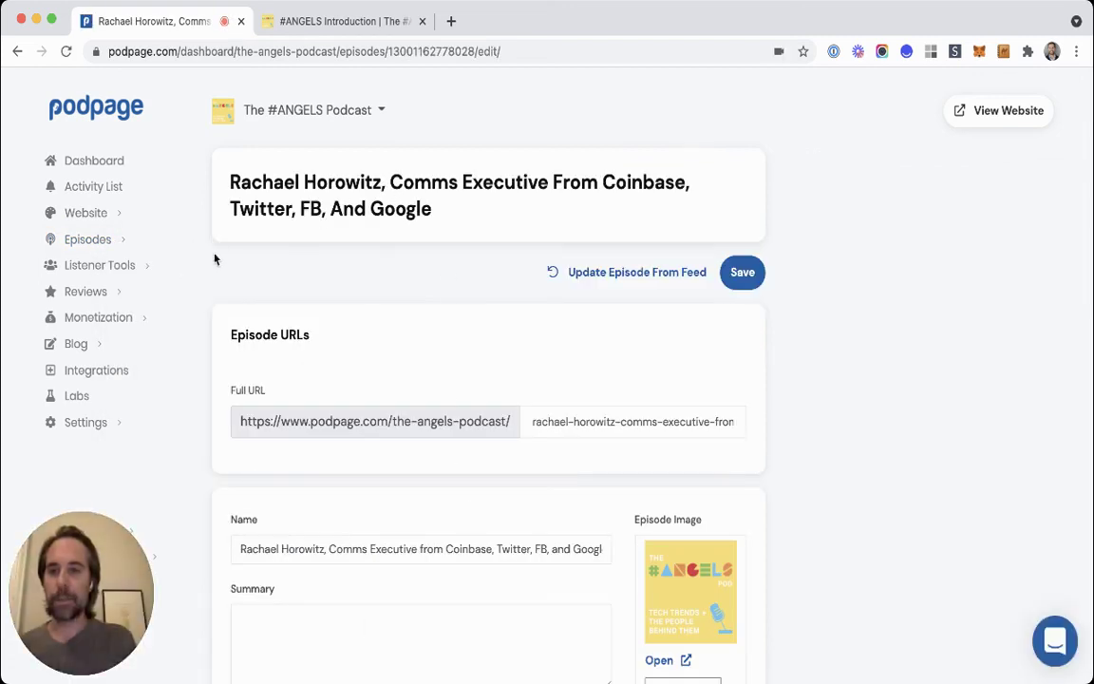
{"action": "scroll", "coordinate": [530, 273], "scroll_direction": "down", "scroll_amount": 3}
{"action": "scroll", "coordinate": [634, 314], "scroll_direction": "down", "scroll_amount": 15}
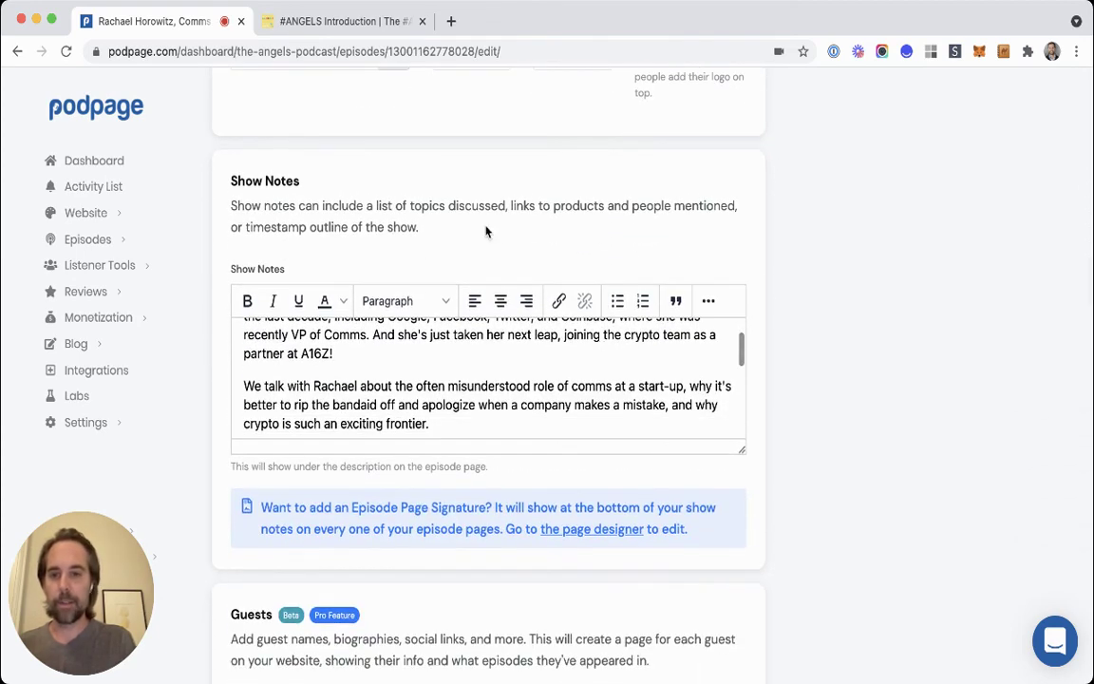
{"action": "scroll", "coordinate": [786, 313], "scroll_direction": "down", "scroll_amount": 10}
{"action": "scroll", "coordinate": [503, 256], "scroll_direction": "down", "scroll_amount": 5}
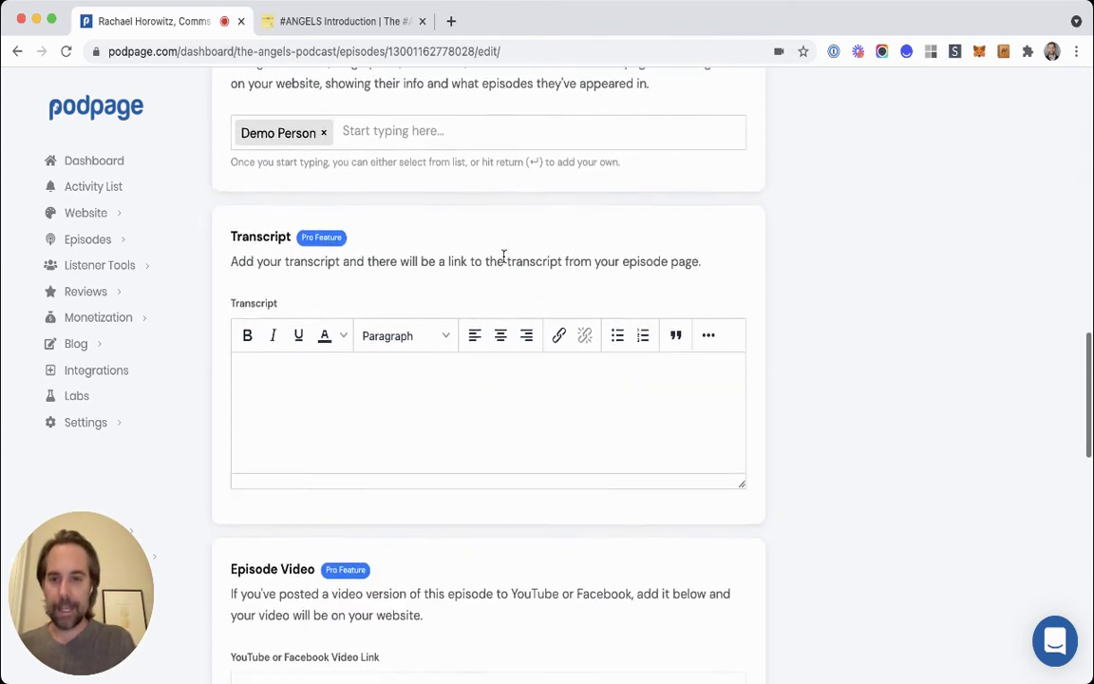
{"action": "scroll", "coordinate": [377, 379], "scroll_direction": "down", "scroll_amount": 7}
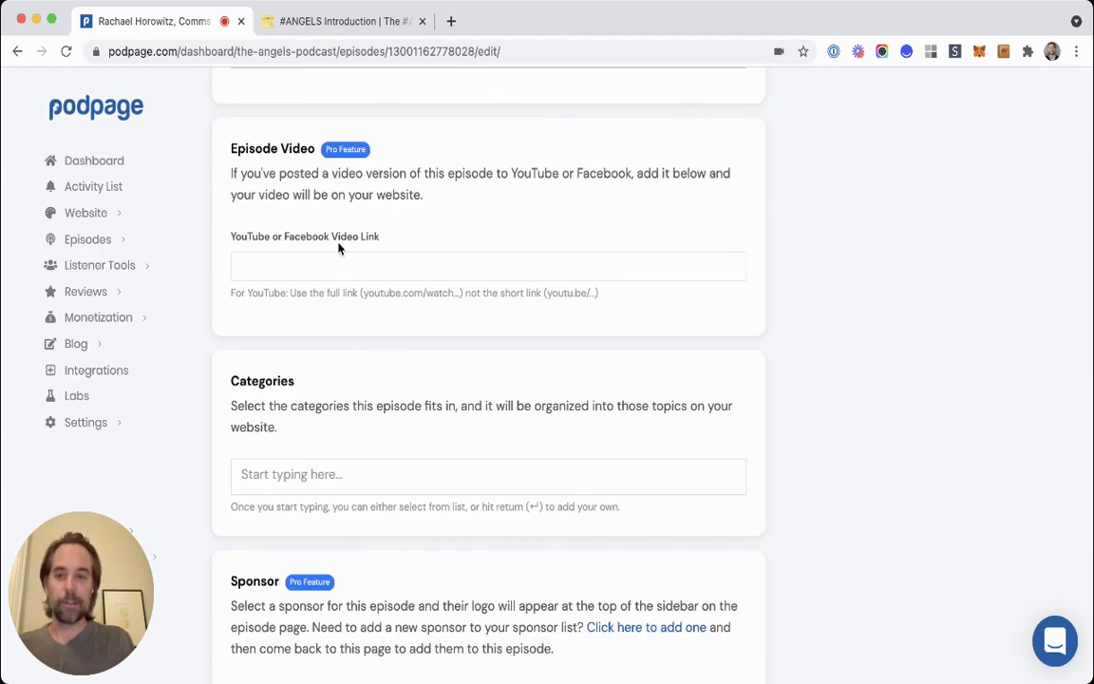
{"action": "scroll", "coordinate": [359, 379], "scroll_direction": "down", "scroll_amount": 6}
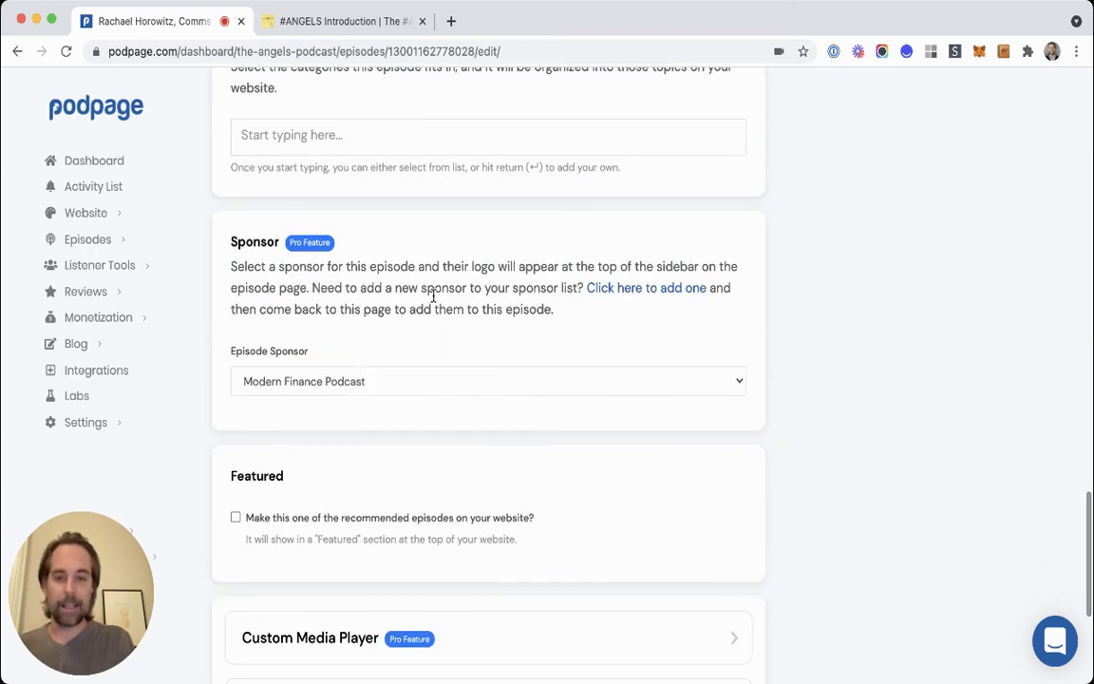
{"action": "scroll", "coordinate": [433, 296], "scroll_direction": "down", "scroll_amount": 4}
{"action": "scroll", "coordinate": [433, 297], "scroll_direction": "down", "scroll_amount": 3}
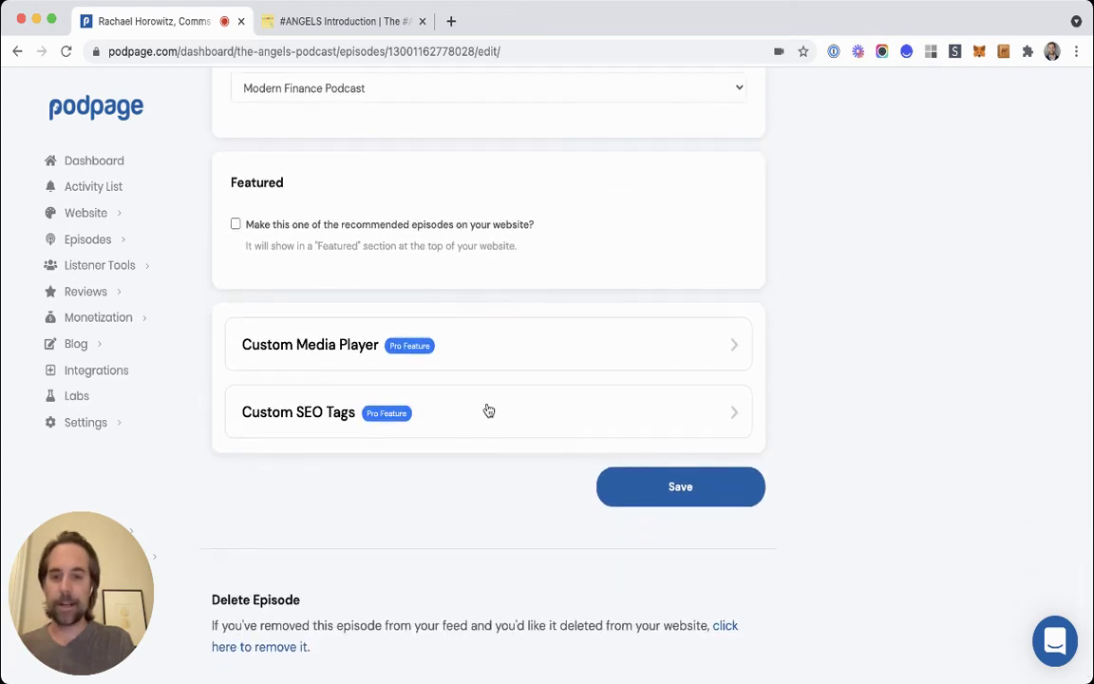
{"action": "scroll", "coordinate": [499, 456], "scroll_direction": "down", "scroll_amount": 1}
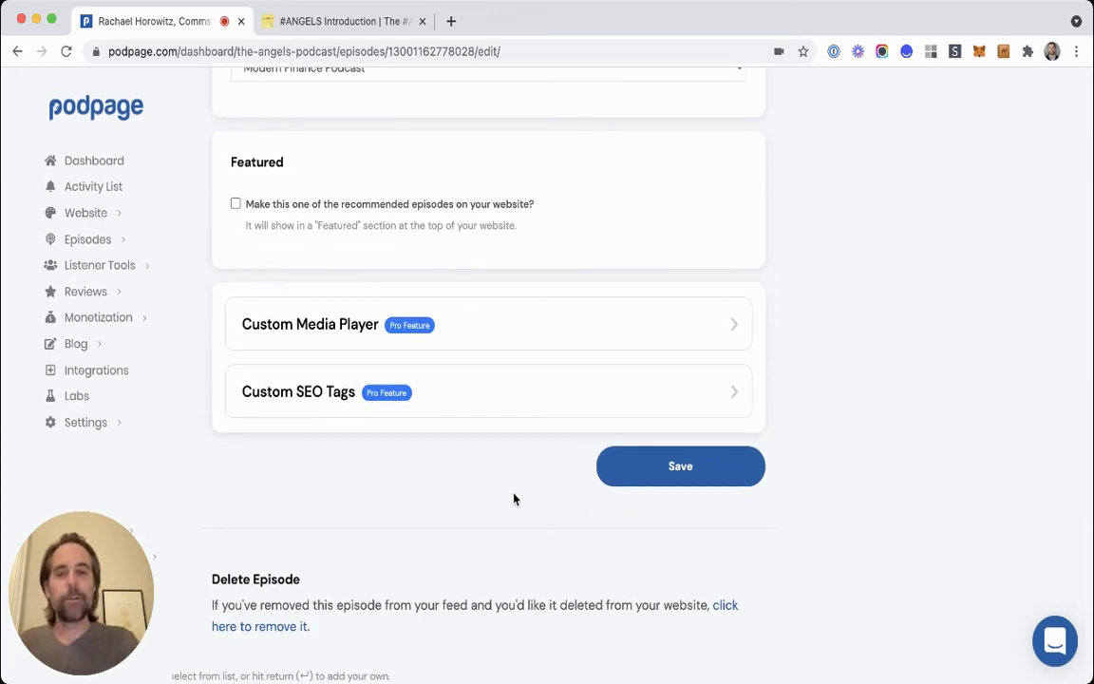